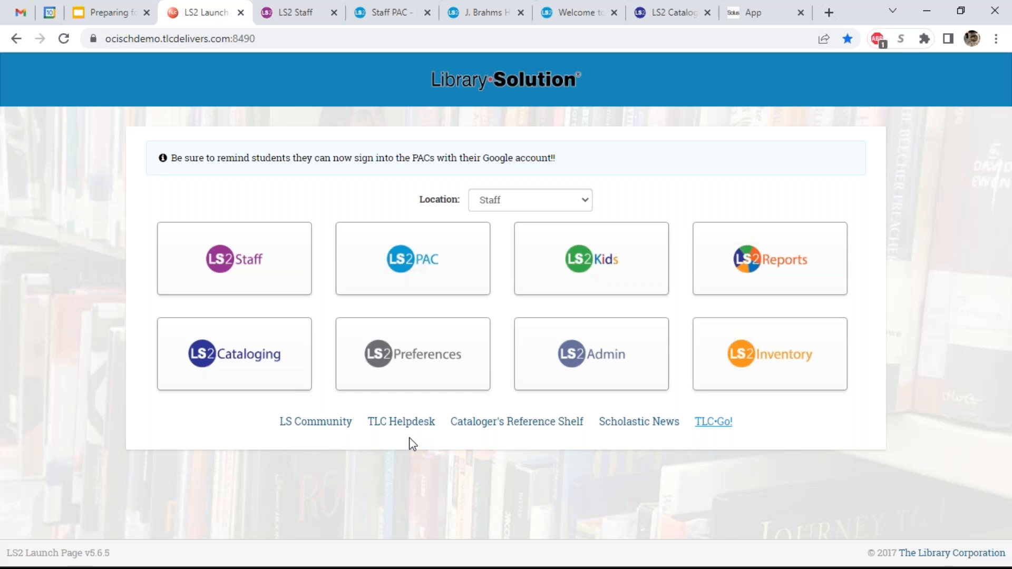
- Keep the Staff location, return LS2 Staff to 100% zoom, and open Staff Services to the 'Inside the CIA' record
click(558, 205)
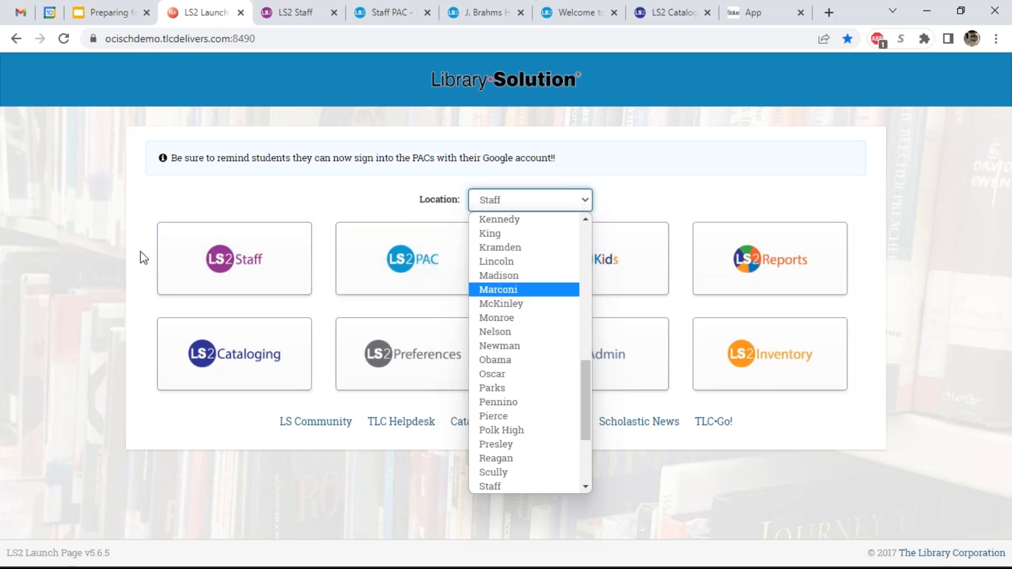
click(113, 253)
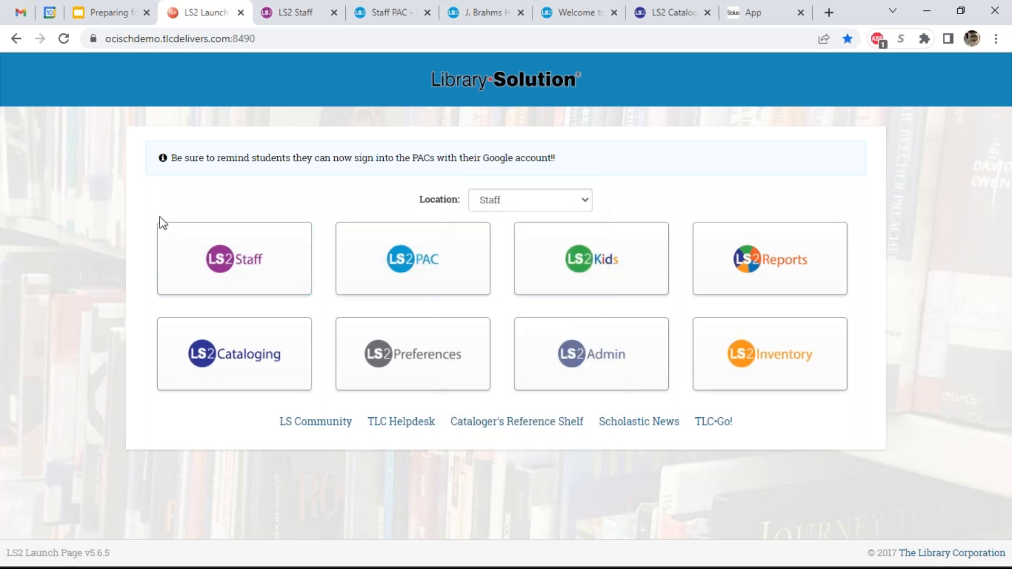
click(283, 19)
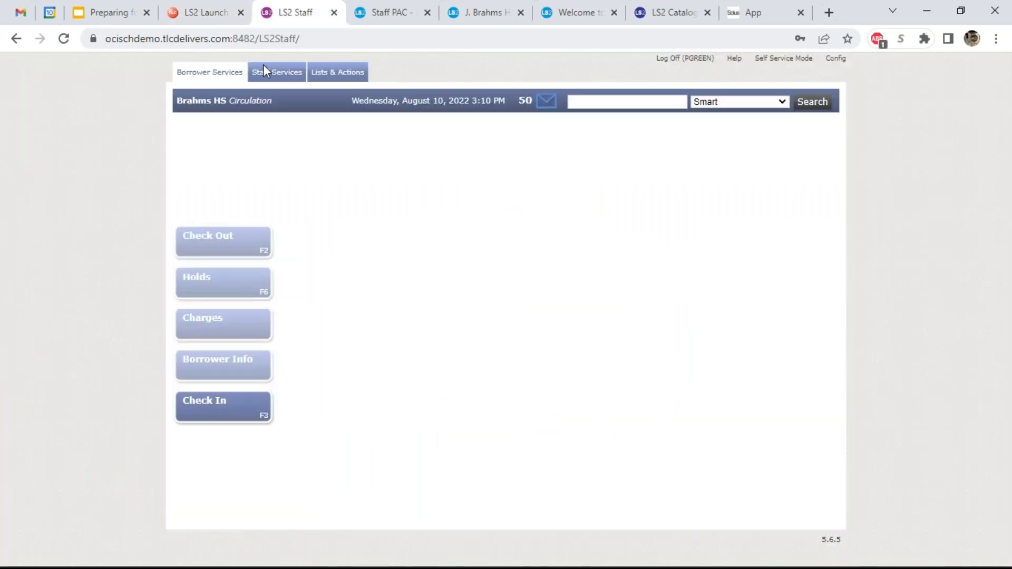
key(ctrl+plus)
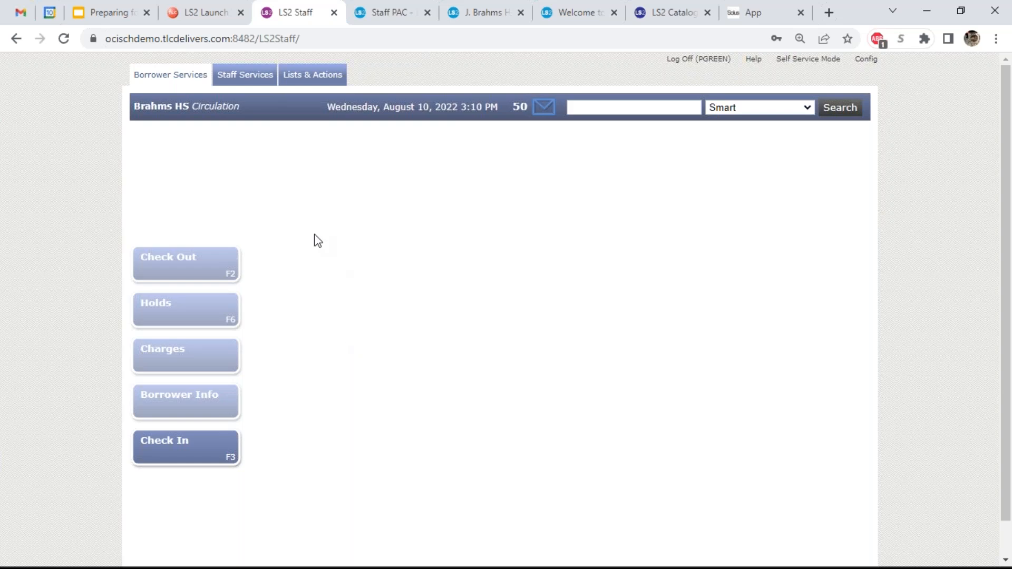
click(246, 83)
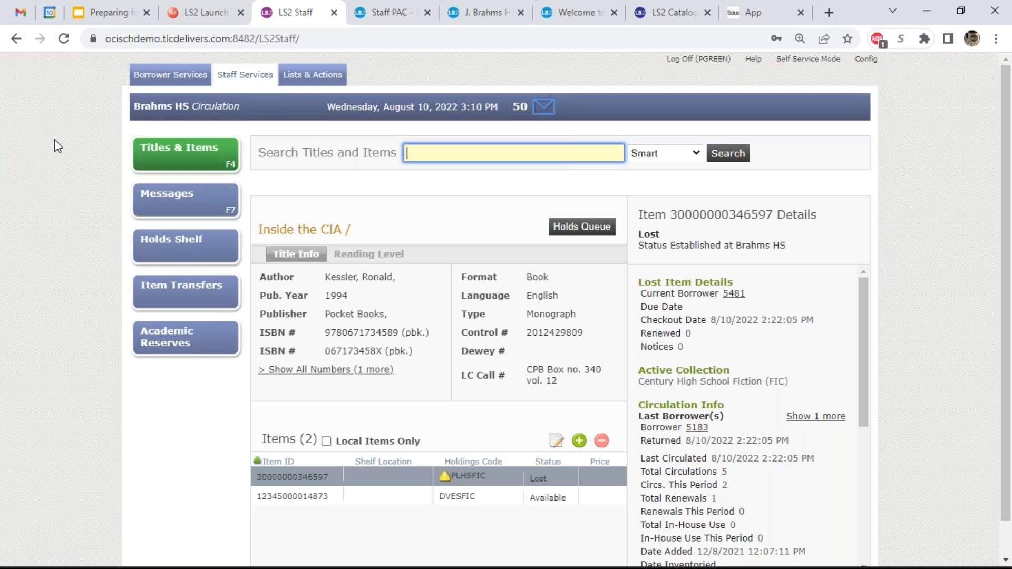
- Review Messages, Holds Shelf and Item Transfers, then show Lists & Actions with the 'Brahms HS 9.99 value' list
click(178, 195)
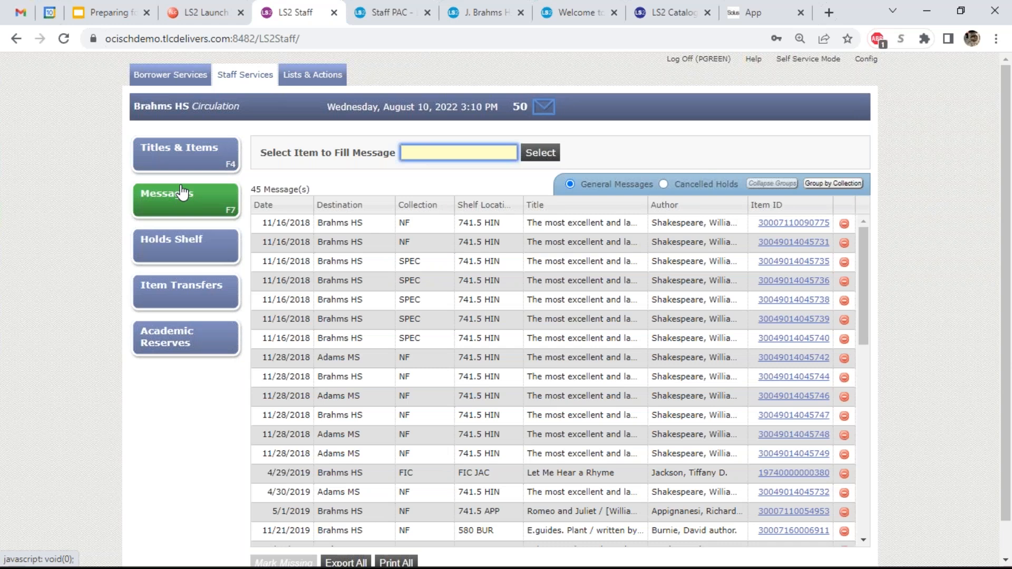
click(189, 240)
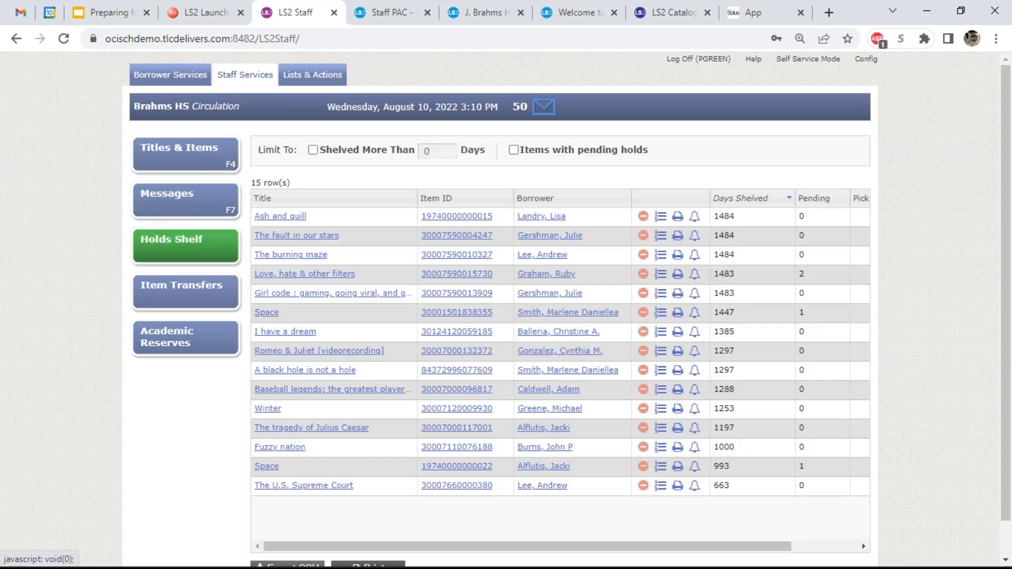
click(183, 285)
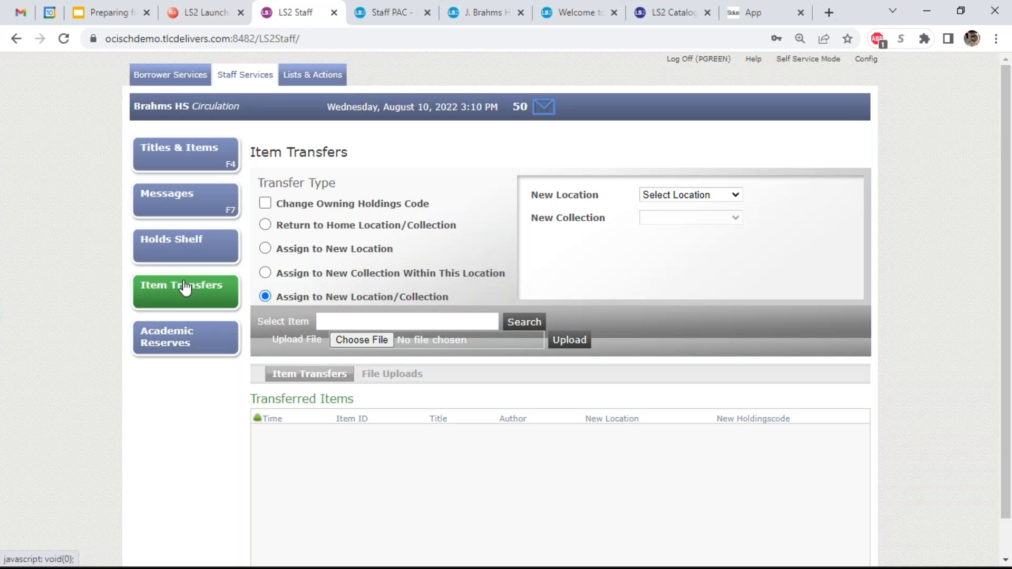
click(313, 75)
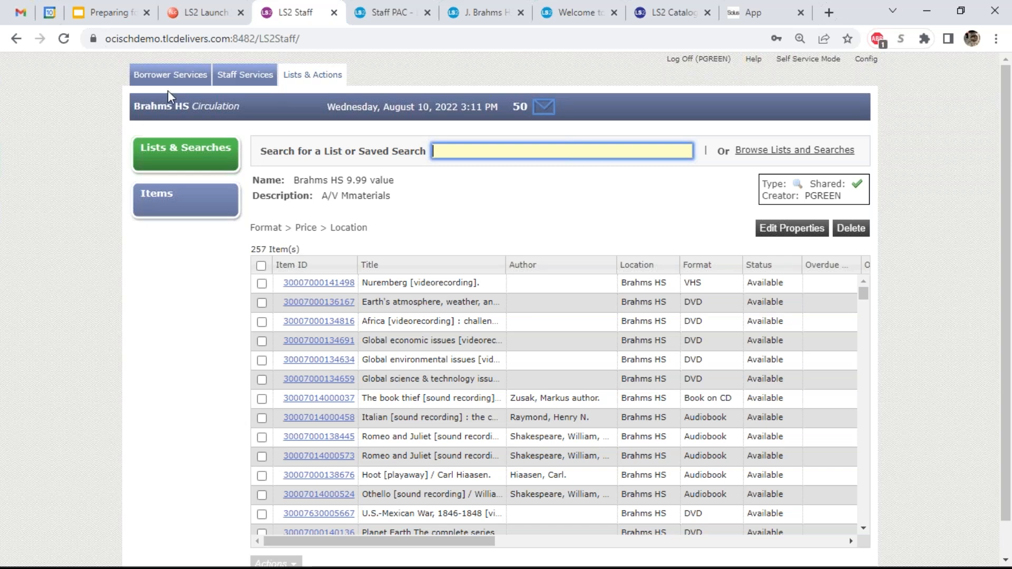
- In Borrower Services, leave the search type on Smart and go to the Check In page
click(171, 75)
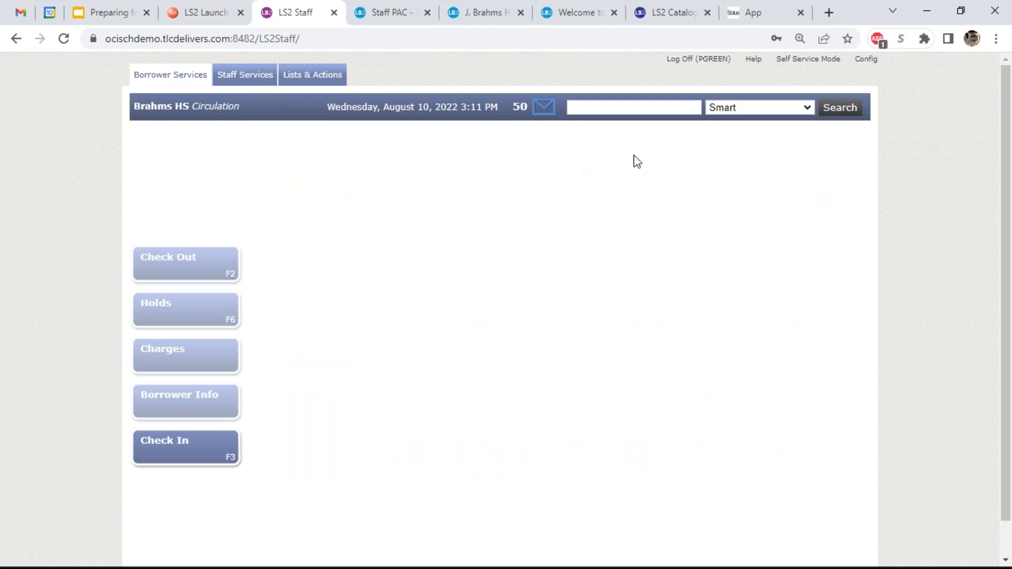
click(625, 106)
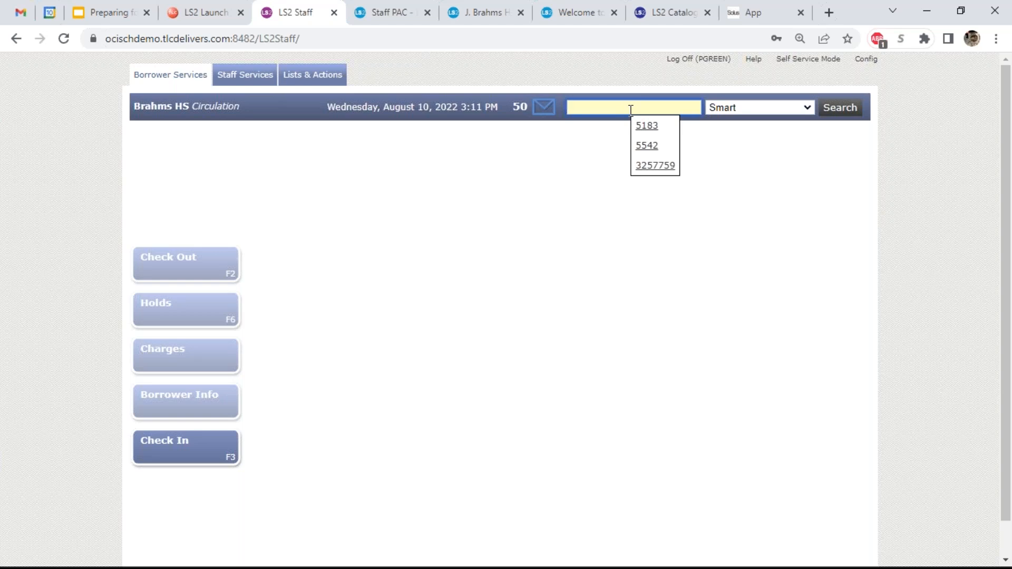
click(746, 108)
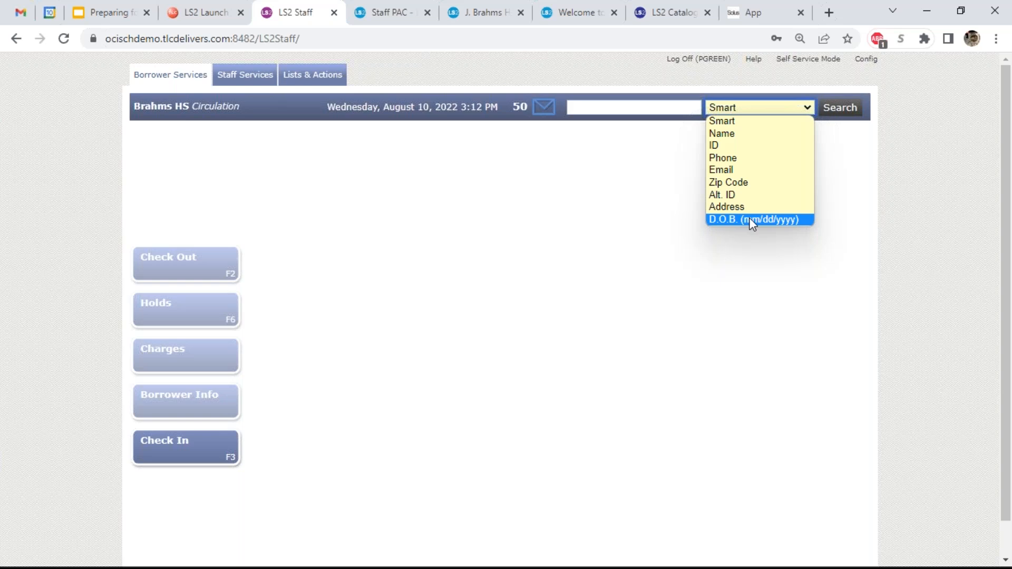
click(749, 121)
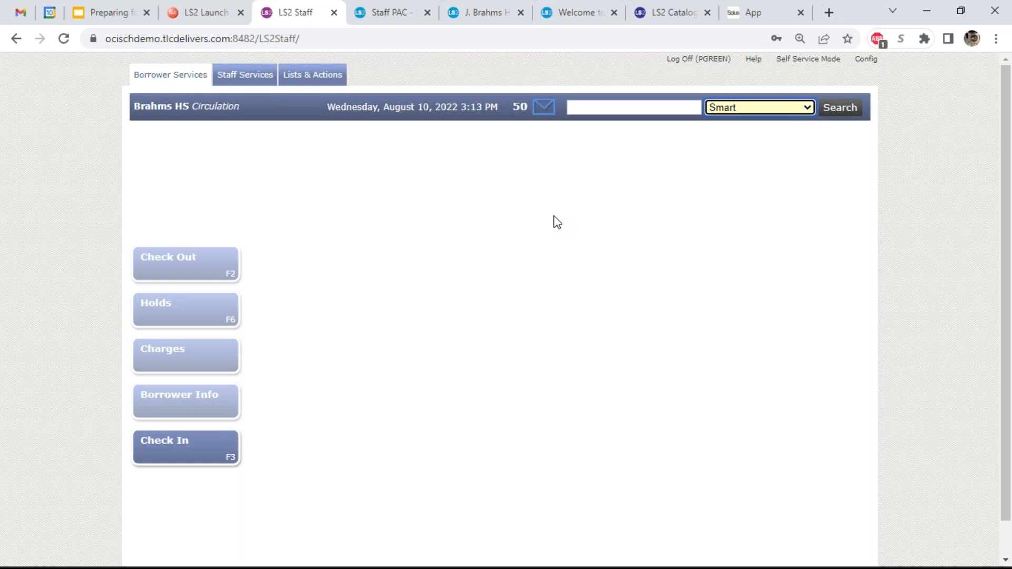
click(204, 449)
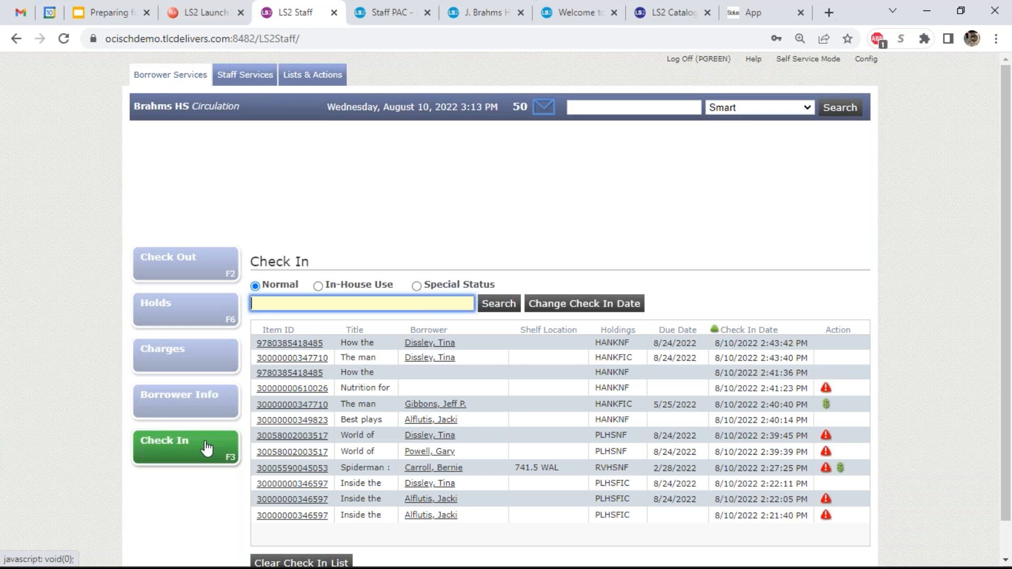
- Clear the check-in list after confirming, and switch the check-in mode to In-House Use
click(315, 563)
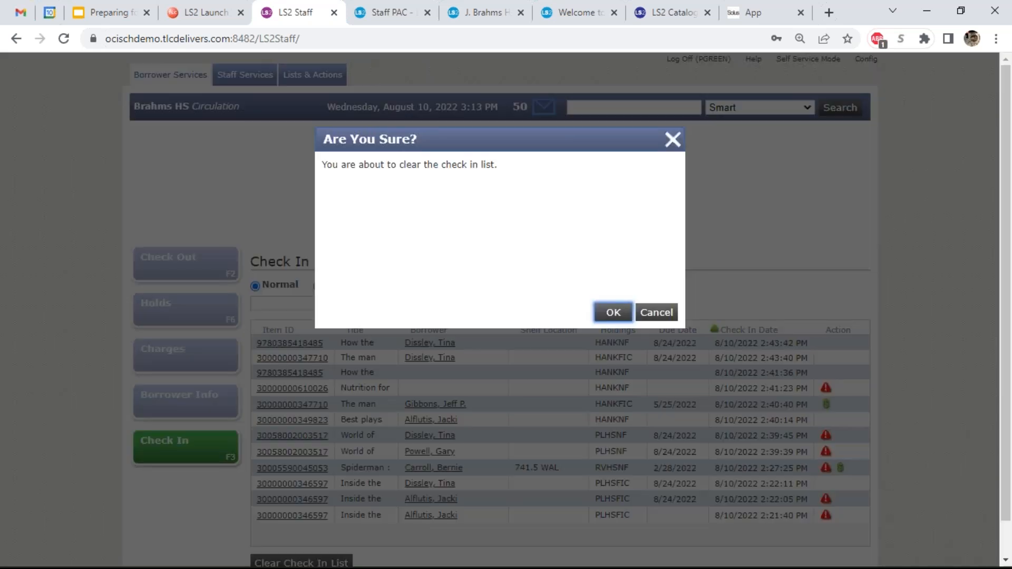
click(614, 314)
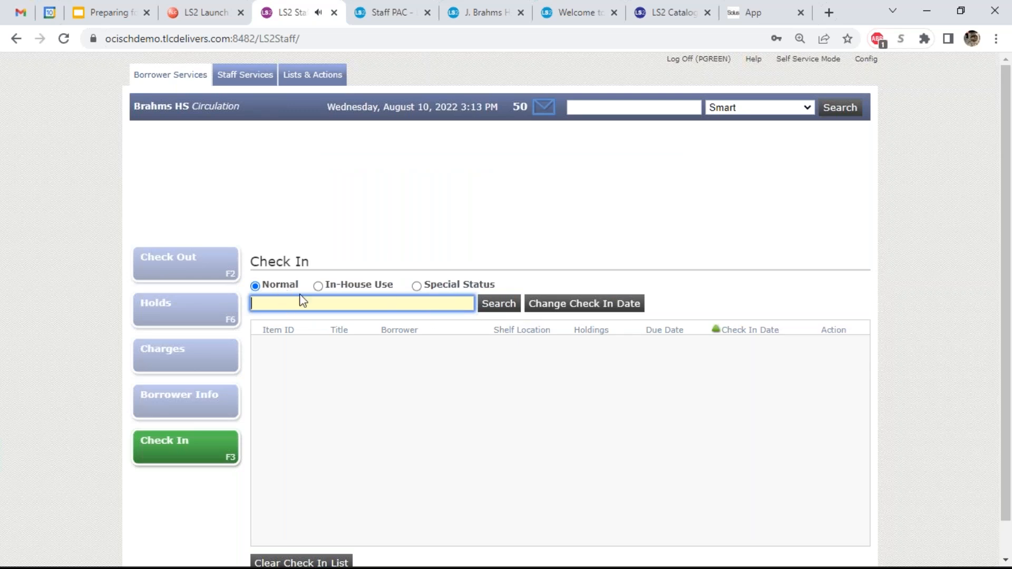
click(318, 286)
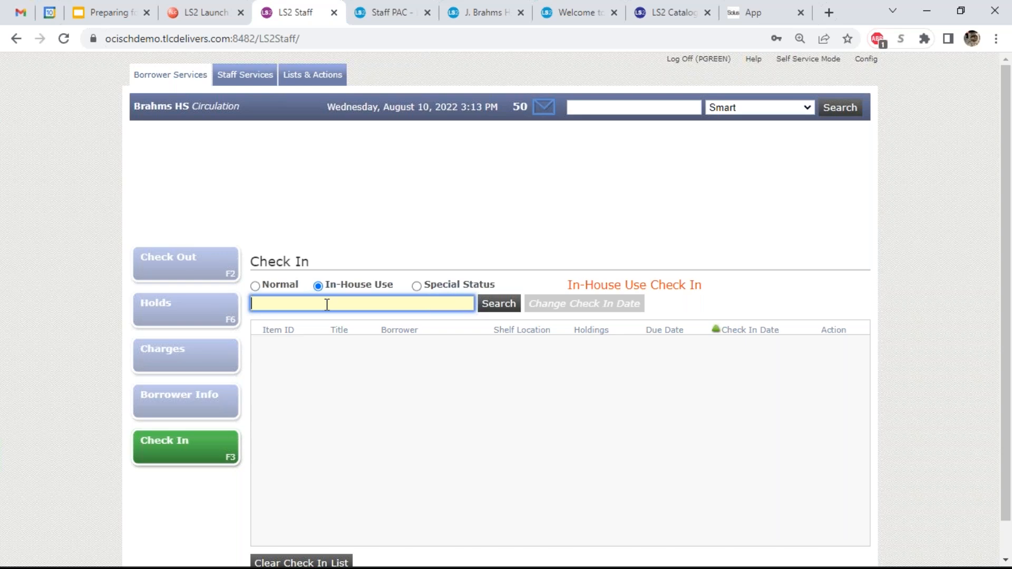
- Check in 'Best plays' as in-house use despite the warning, then choose Special Status mode
key(Return)
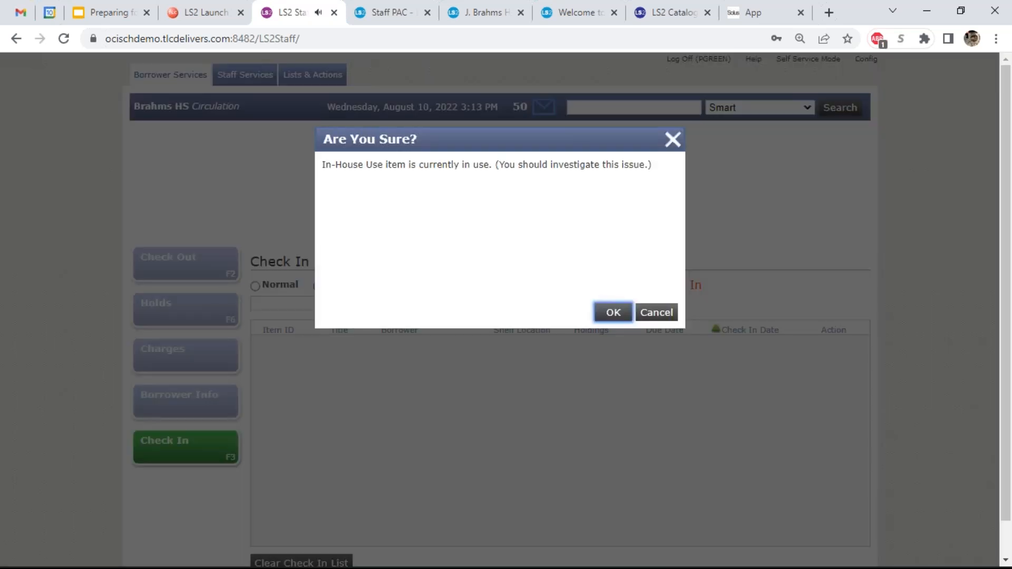
click(613, 312)
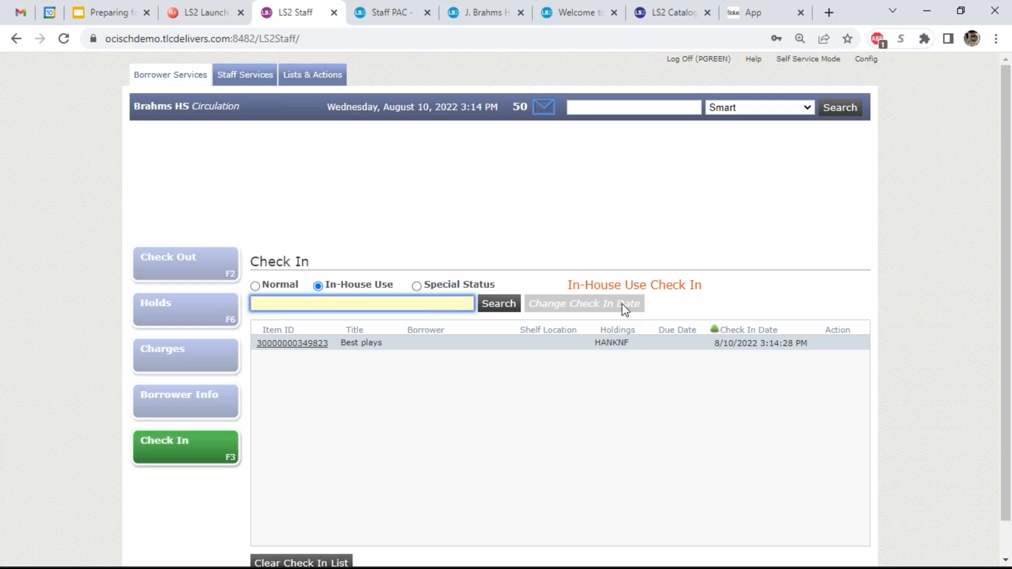
click(417, 286)
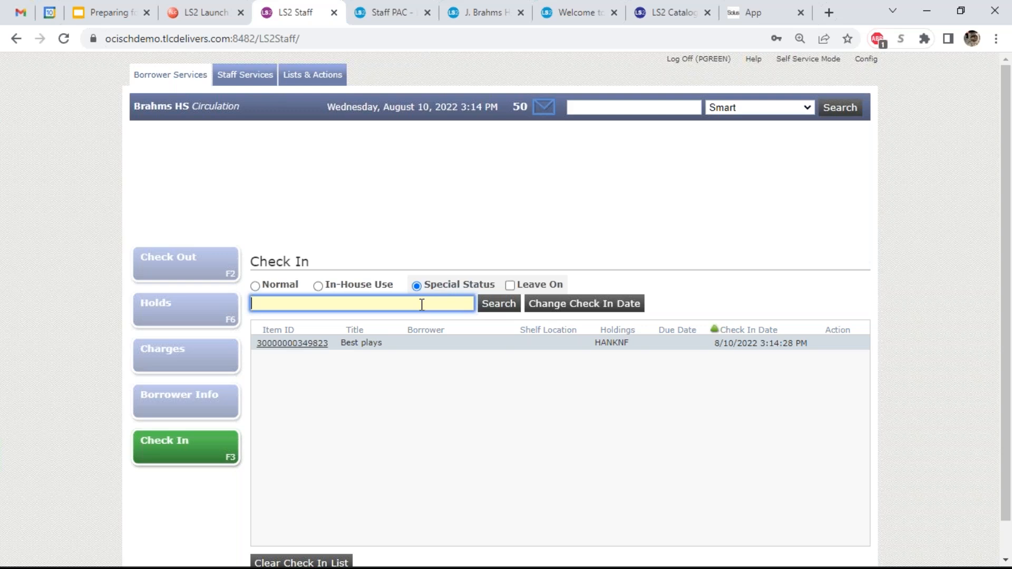
- Submit the scanned item for special-status check-in and mark it Damaged, bringing up a $23.50 charge
key(Return)
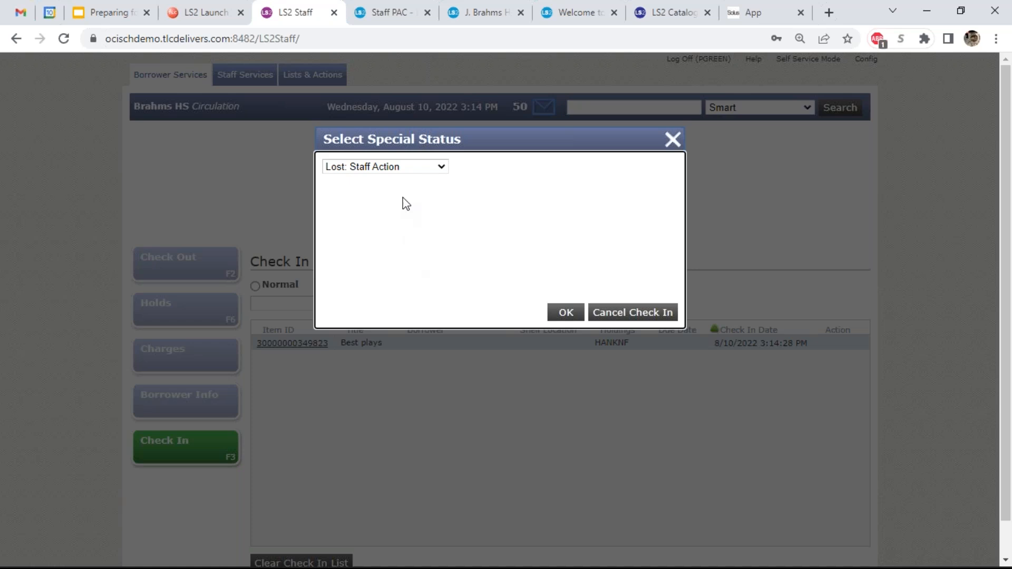
click(406, 168)
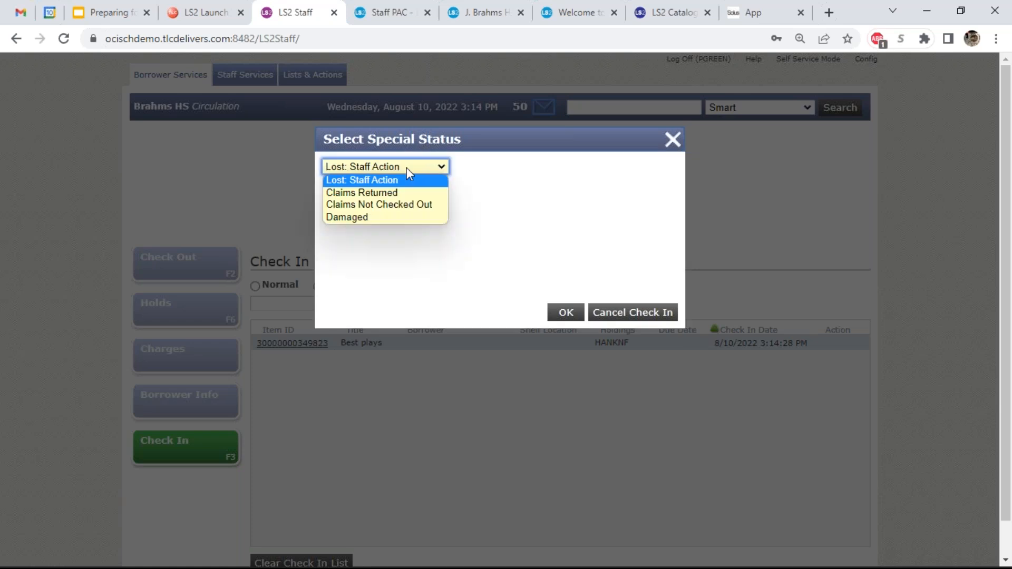
click(396, 217)
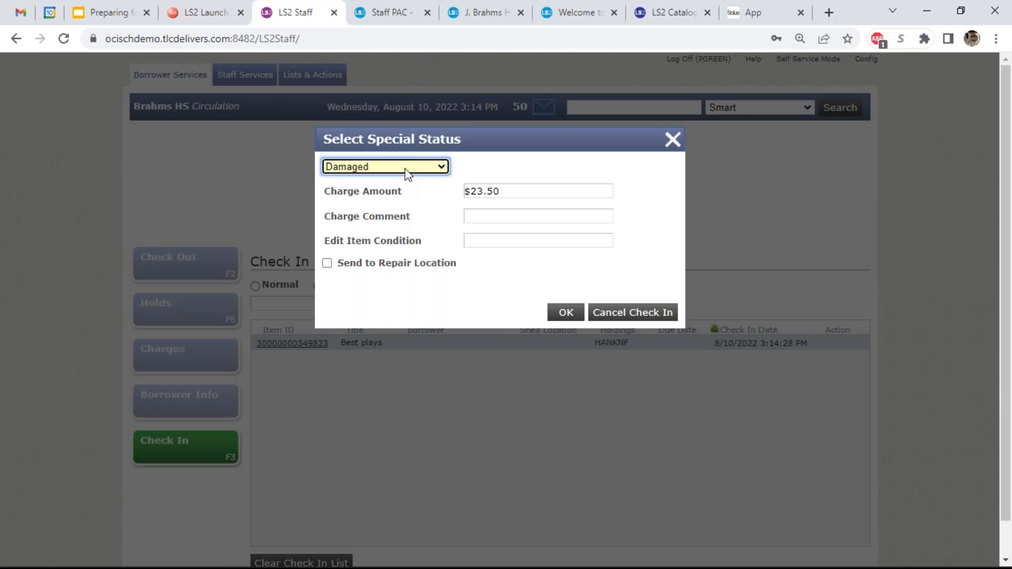
- Change the damage charge to $5.00 with the comment 'Torn covers needs repaire'
click(526, 193)
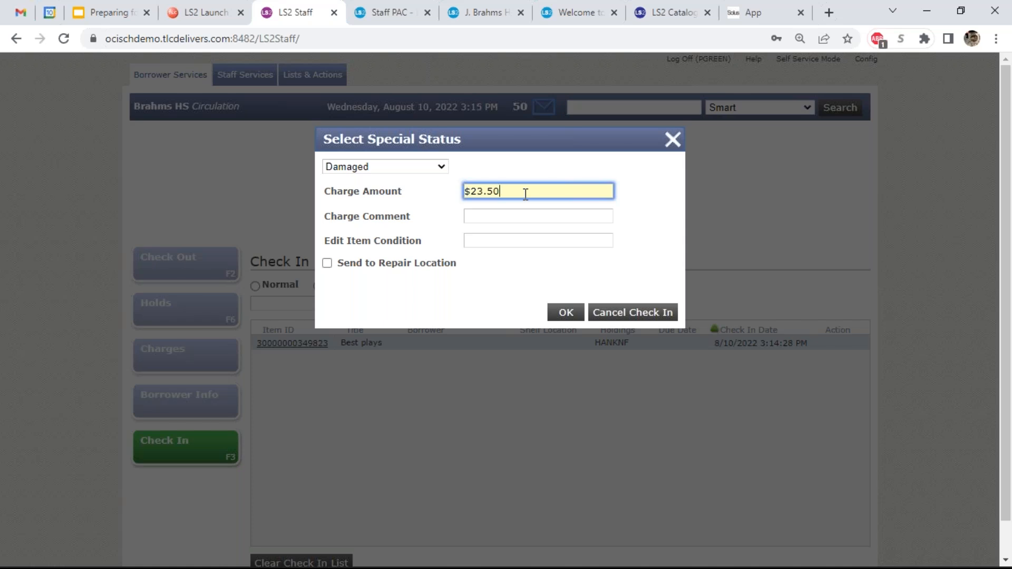
key(BackSpace)
key(BackSpace)
key(BackSpace)
key(BackSpace)
key(BackSpace)
key(BackSpace)
text(5.00)
click(522, 218)
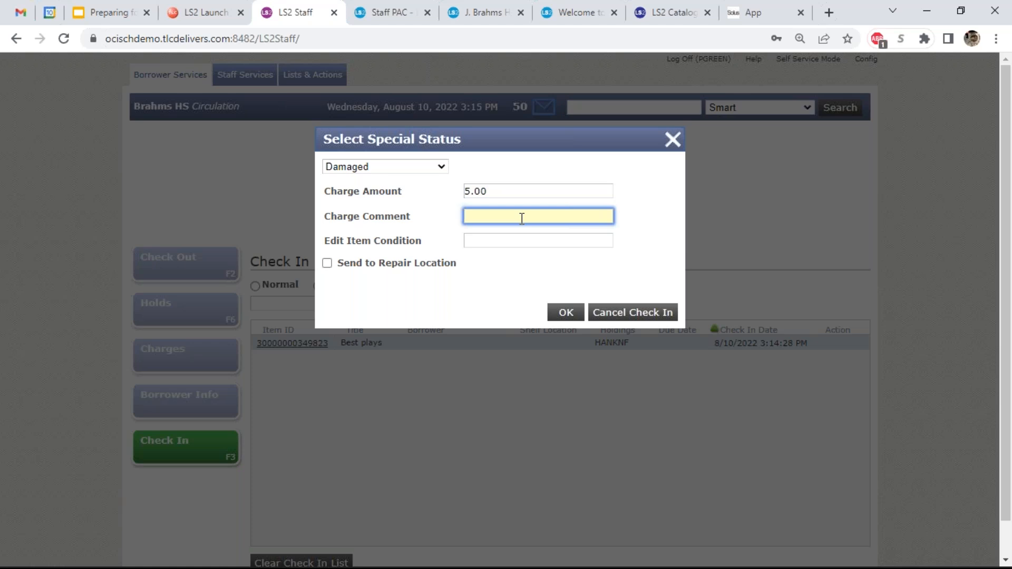
text(Torn covers needs repaired)
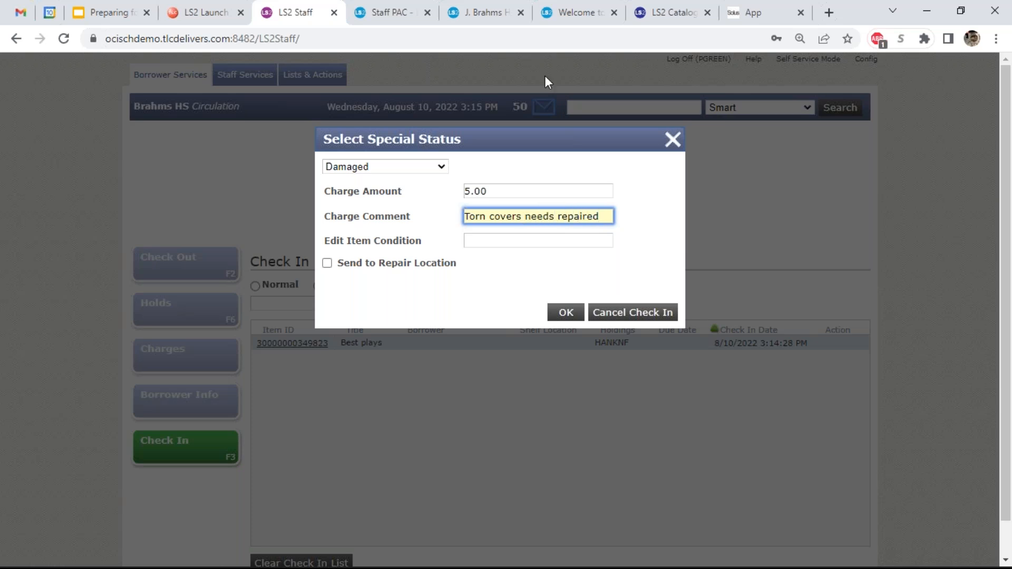
- Add the condition note 'It's in rough shape', route the item to repair, and submit
click(510, 240)
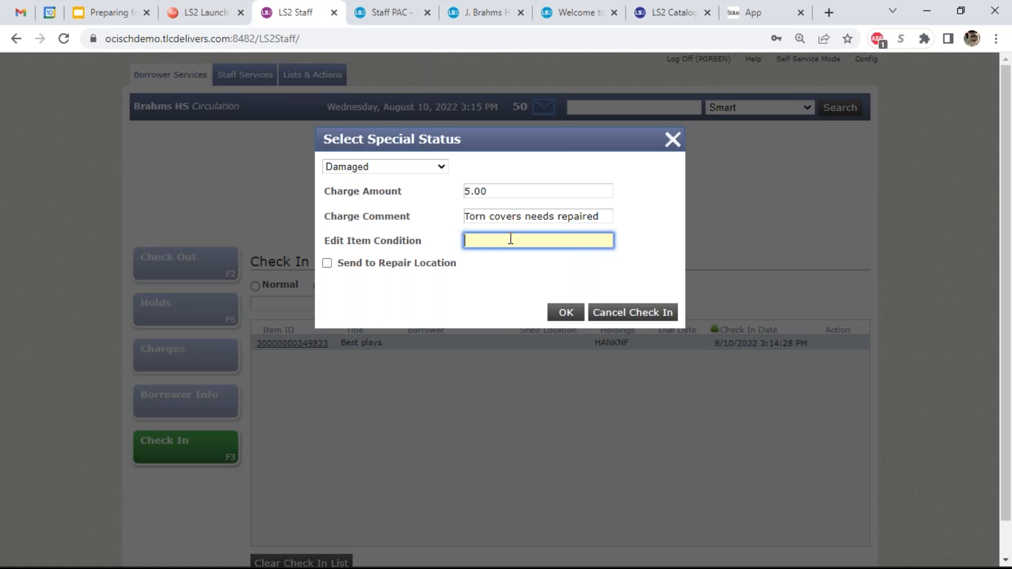
text(It's in rough shape)
click(327, 263)
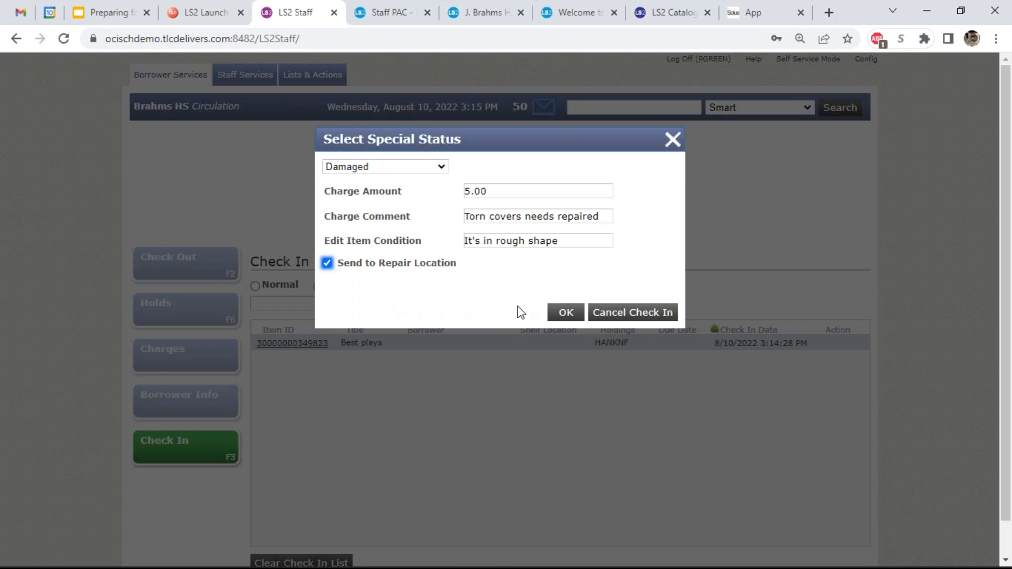
click(558, 315)
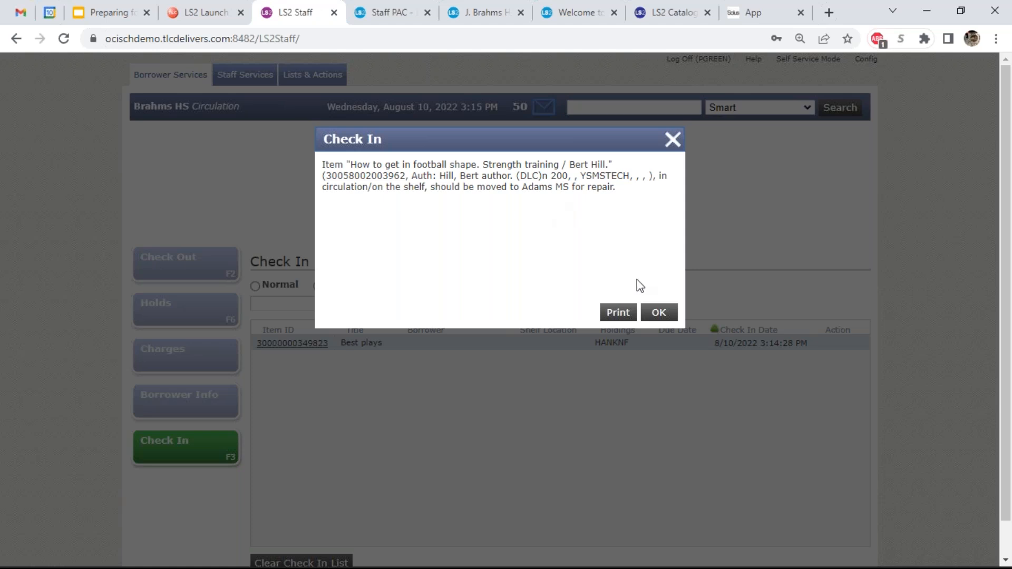
- Acknowledge the Adams MS repair notice, then reopen and dismiss it from the book's check-in row
click(658, 313)
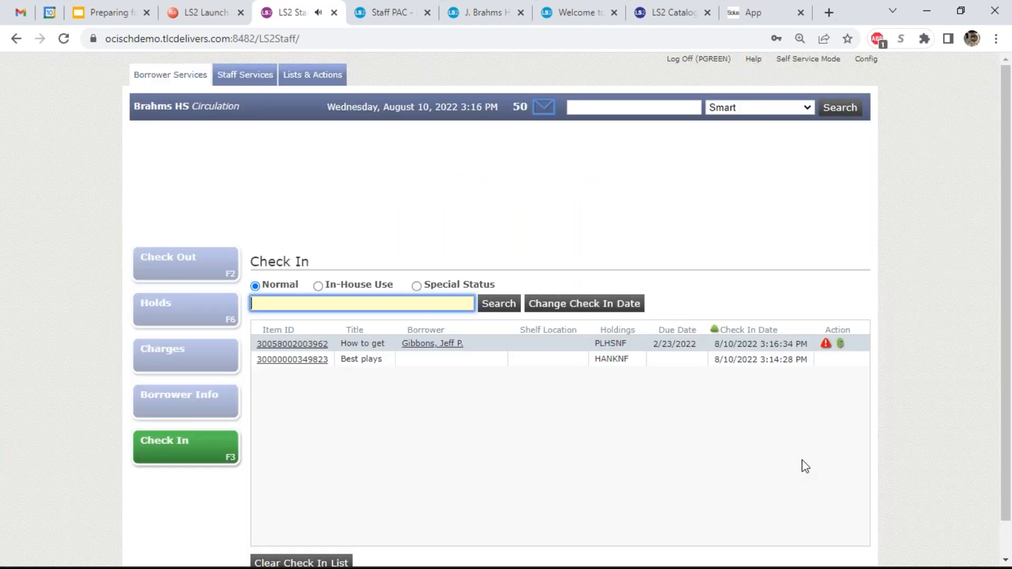
click(826, 345)
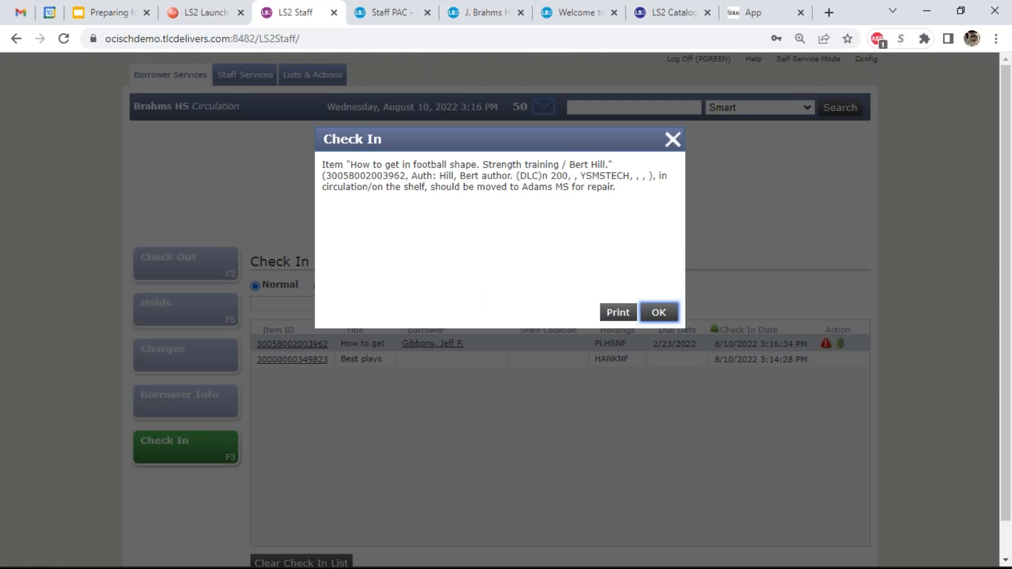
click(665, 315)
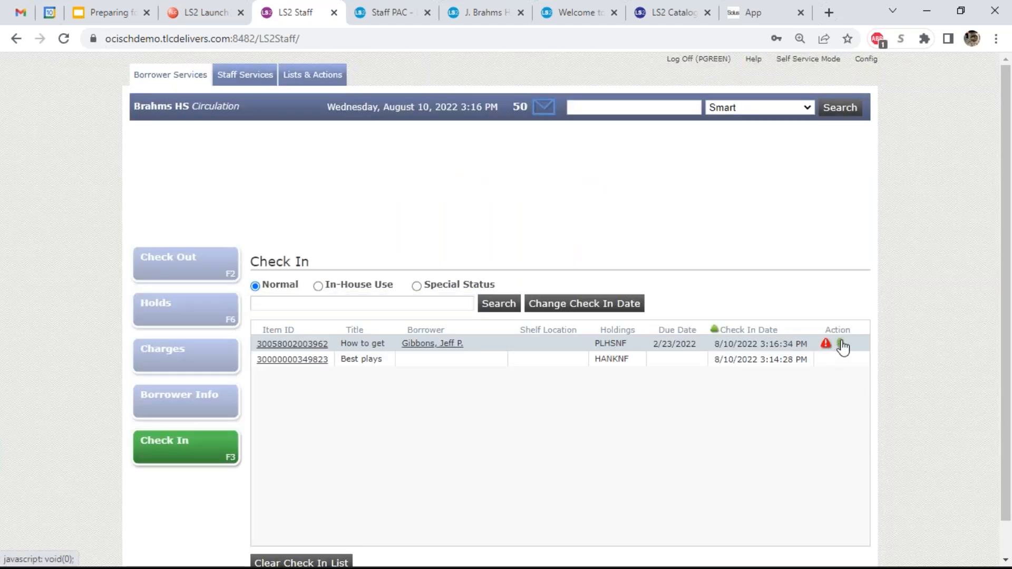
click(841, 345)
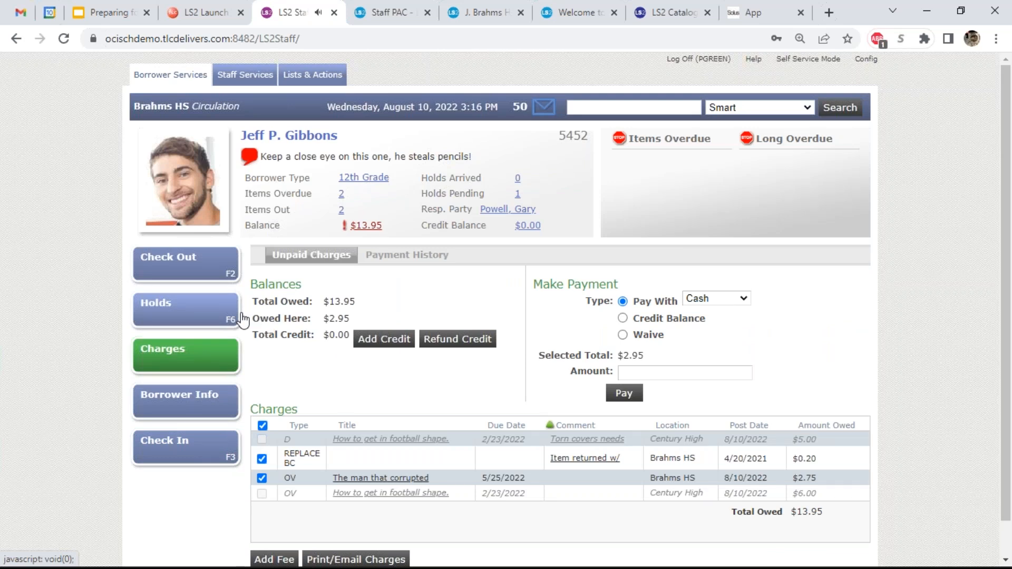
click(212, 442)
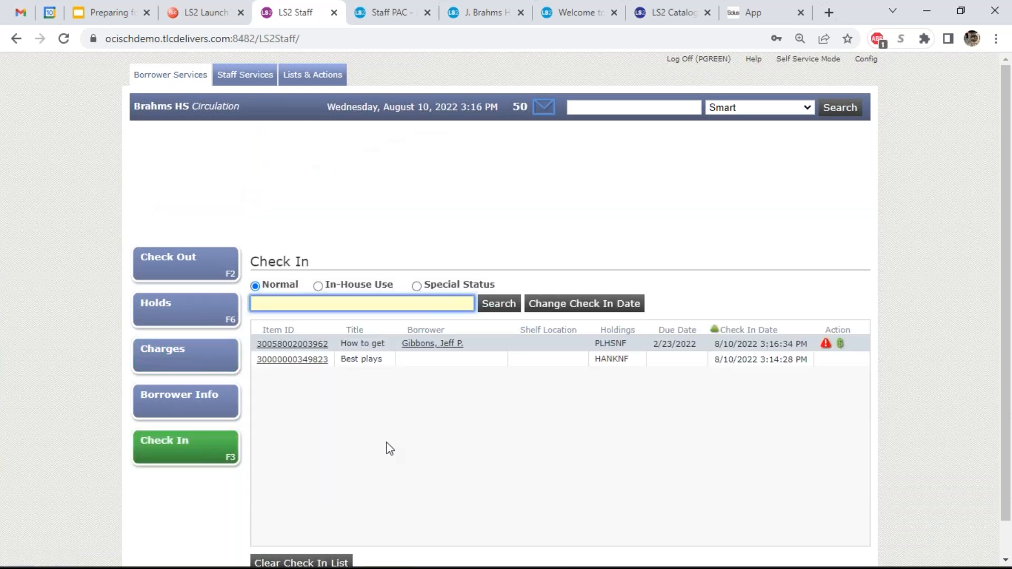
click(578, 309)
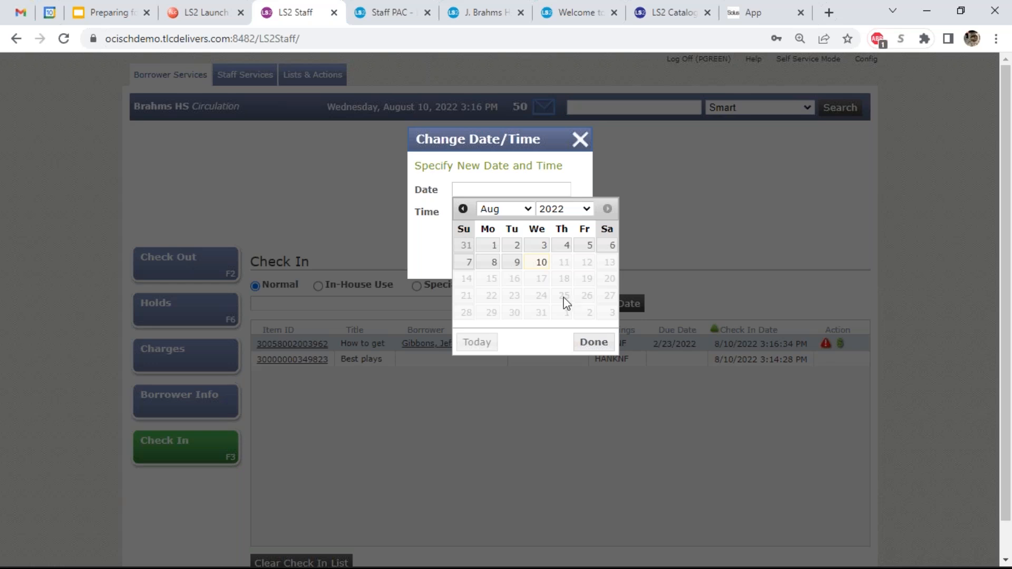
click(494, 262)
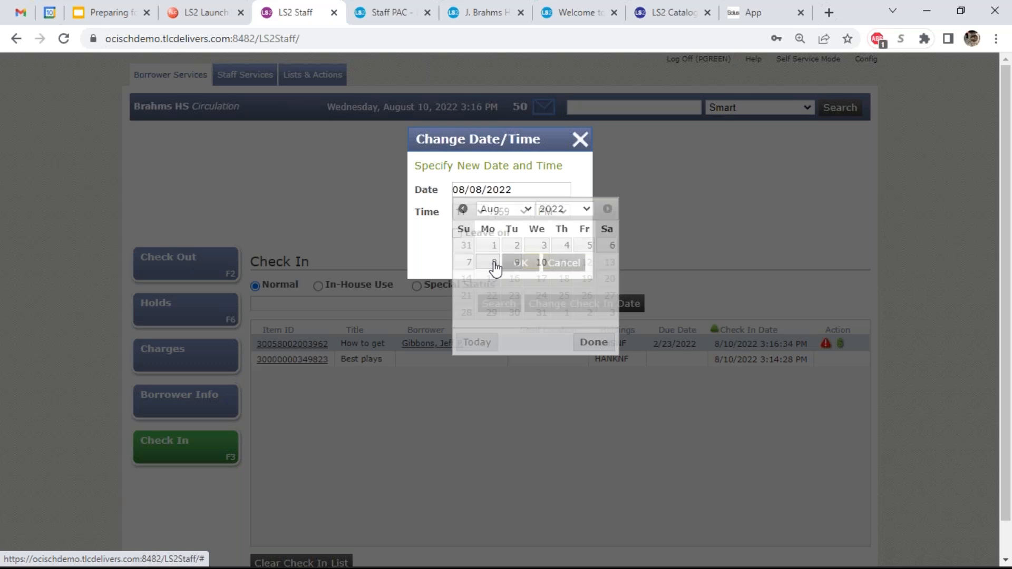
click(494, 240)
click(520, 263)
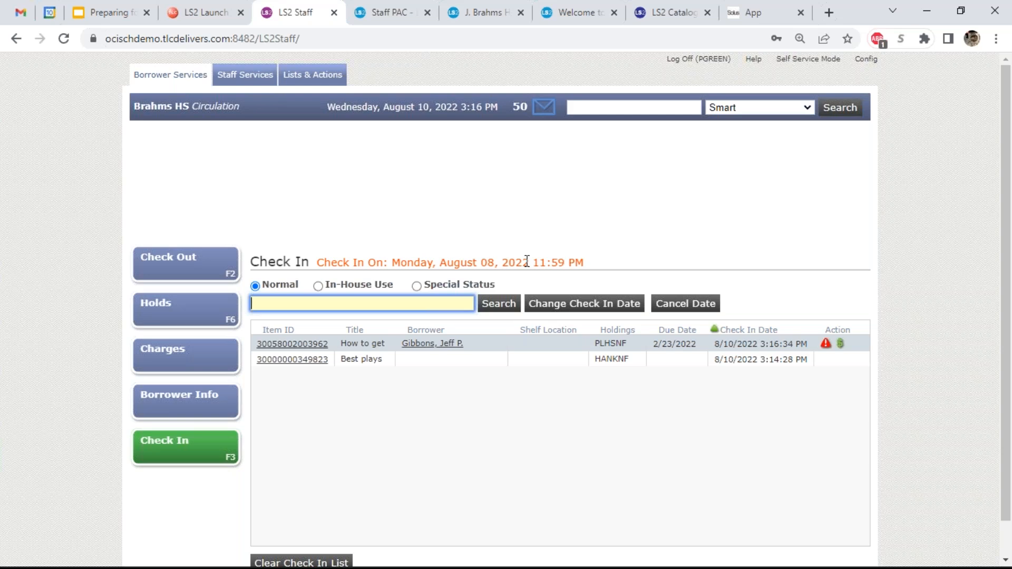
click(701, 309)
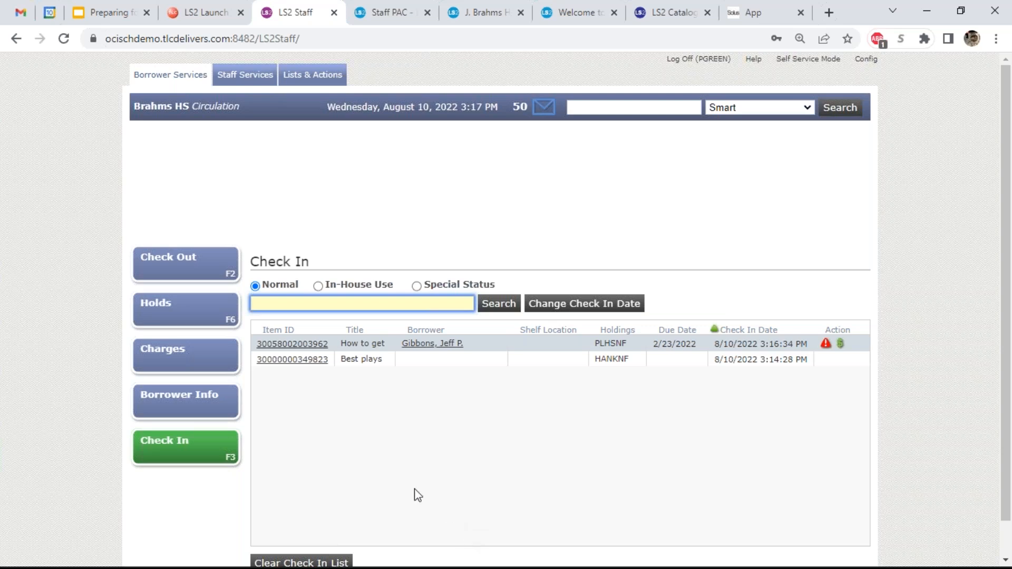
- Clear the check-in list after confirming, then start a new borrower search
click(337, 563)
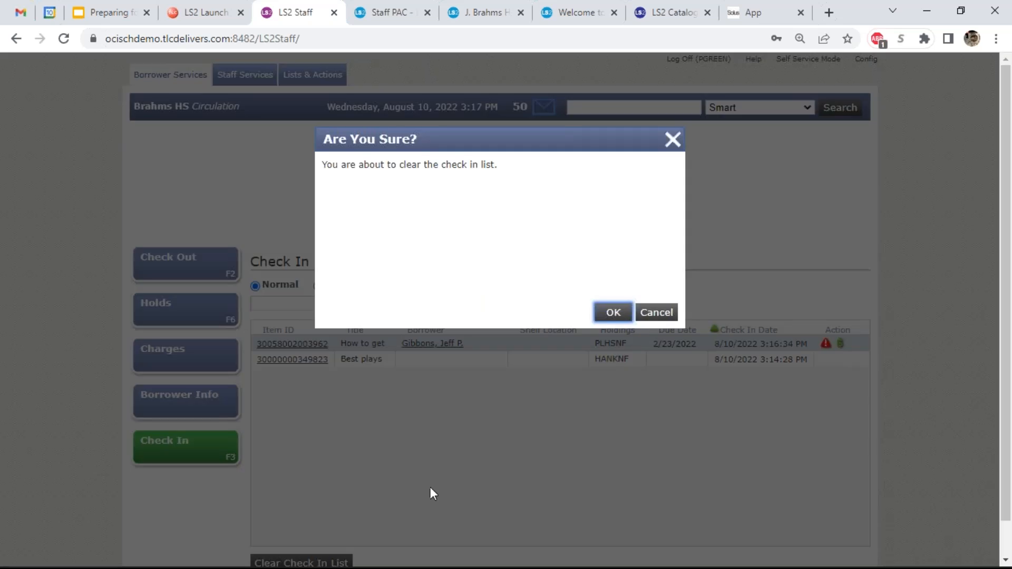
click(611, 313)
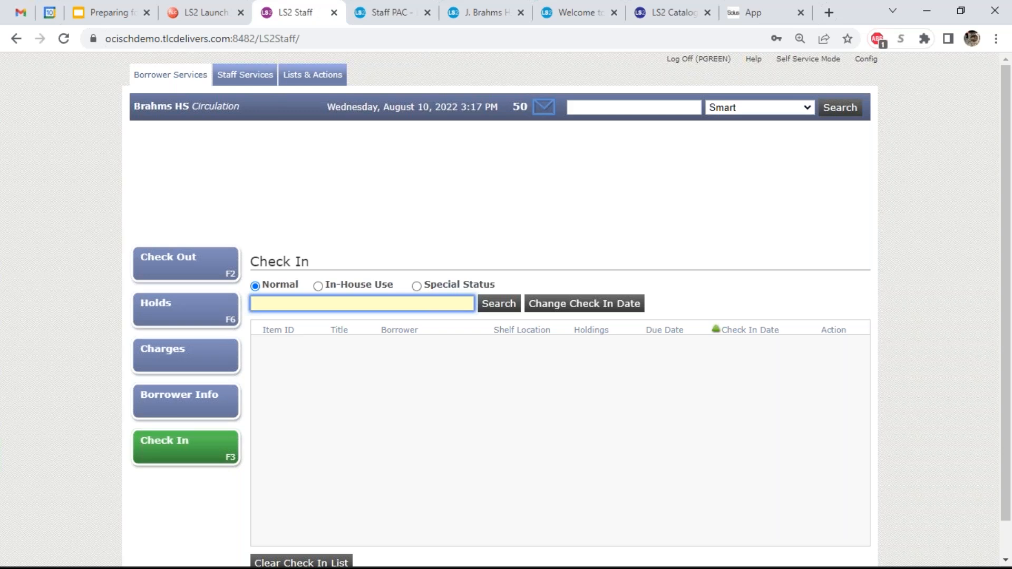
click(605, 107)
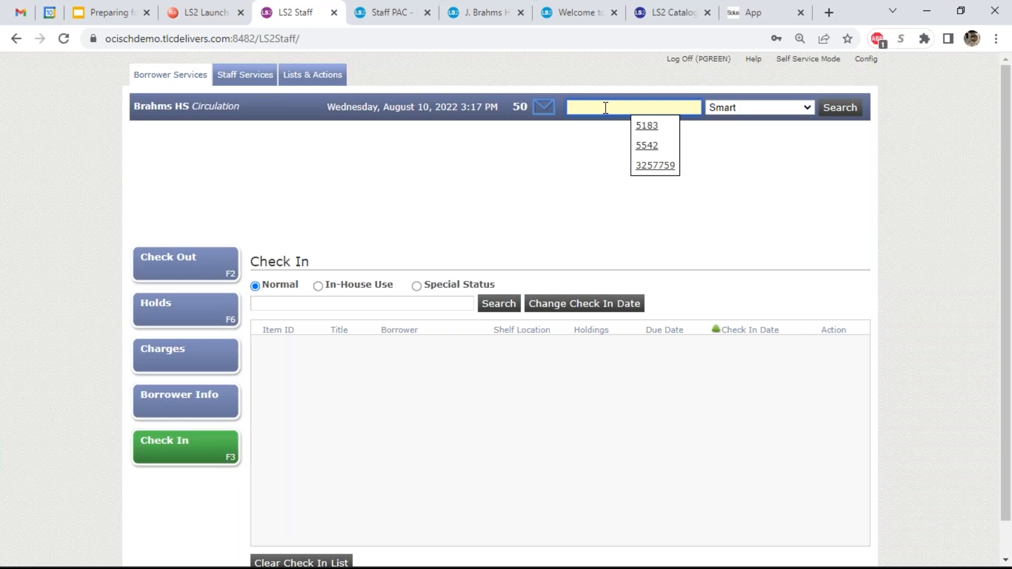
- Search the borrower's barcode, then go from a student's Resp. Party link to the faculty member's checkout
text(3257759)
key(Return)
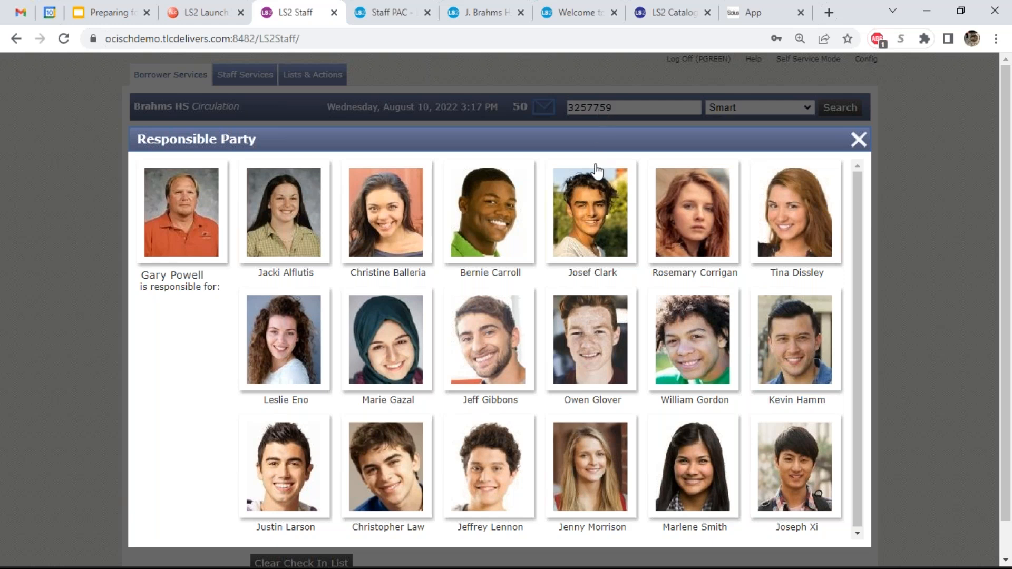
click(693, 209)
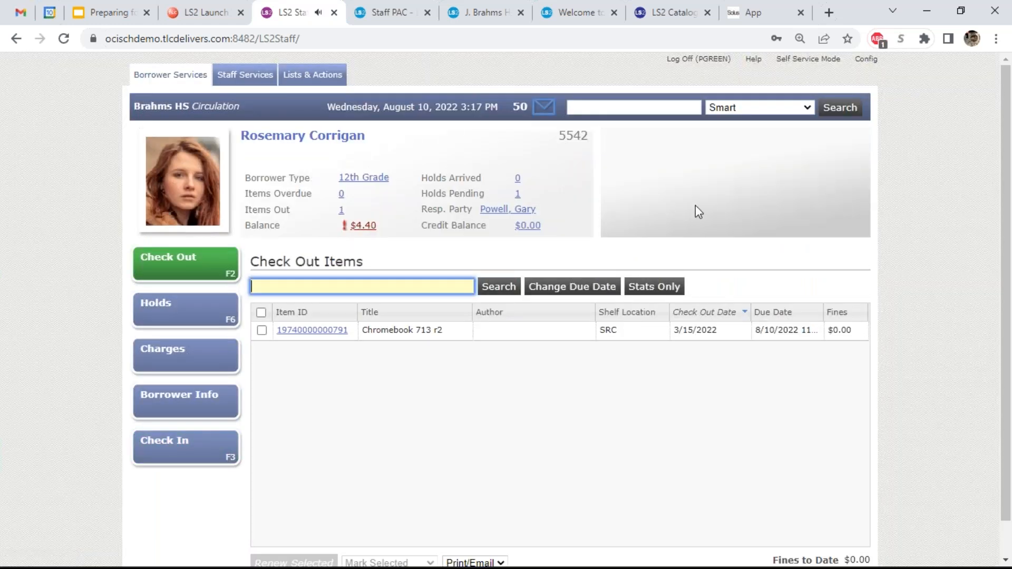
click(504, 214)
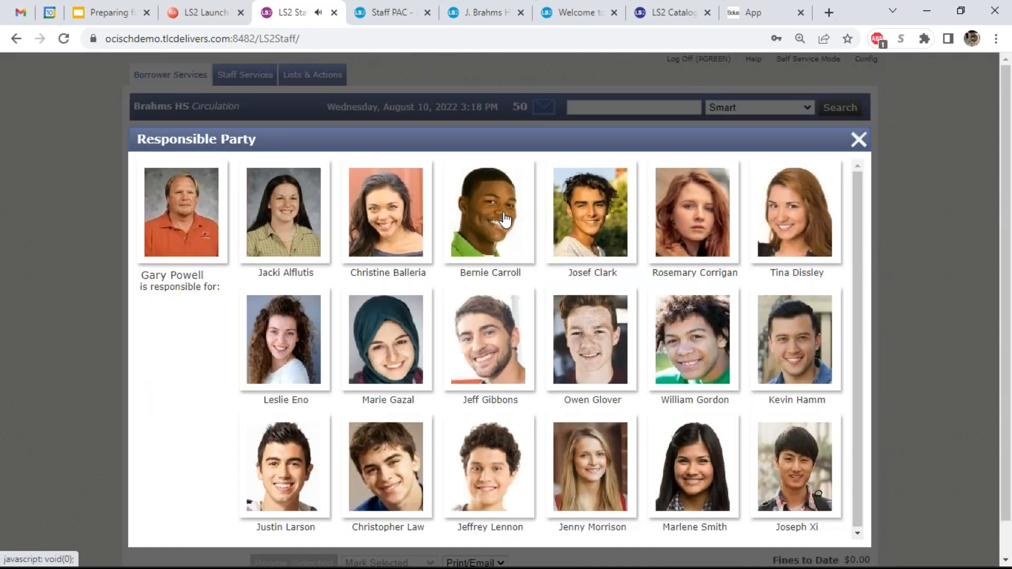
click(182, 216)
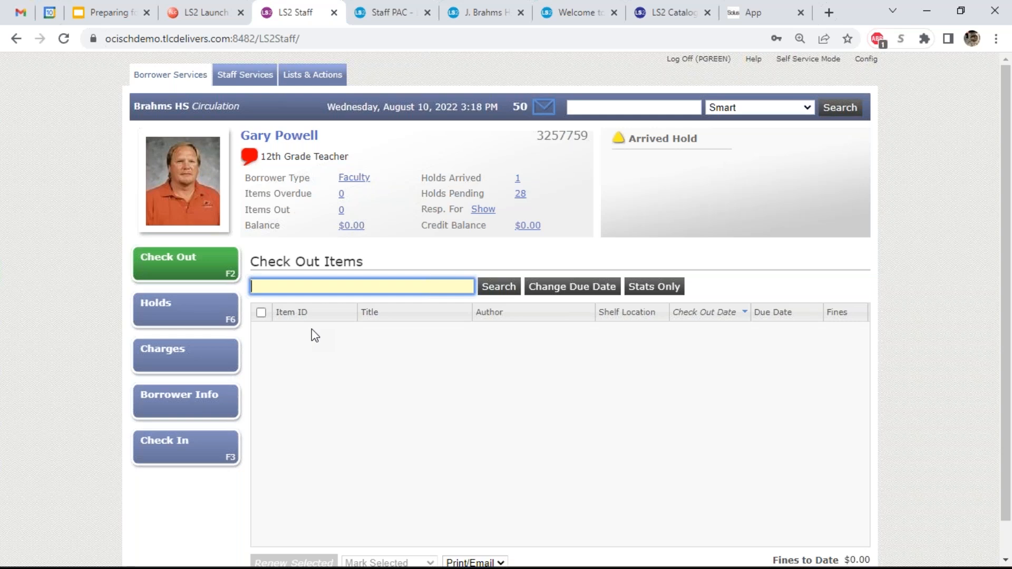
- Look up the student by barcode, return to the teacher via Resp. Party, and open the due-date calendar
text(5452)
key(Return)
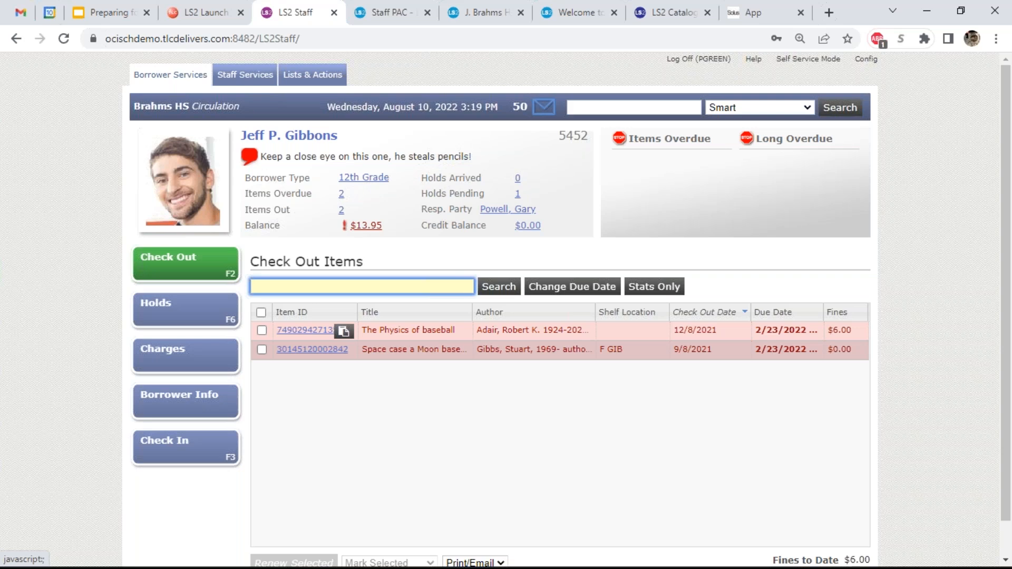
click(507, 209)
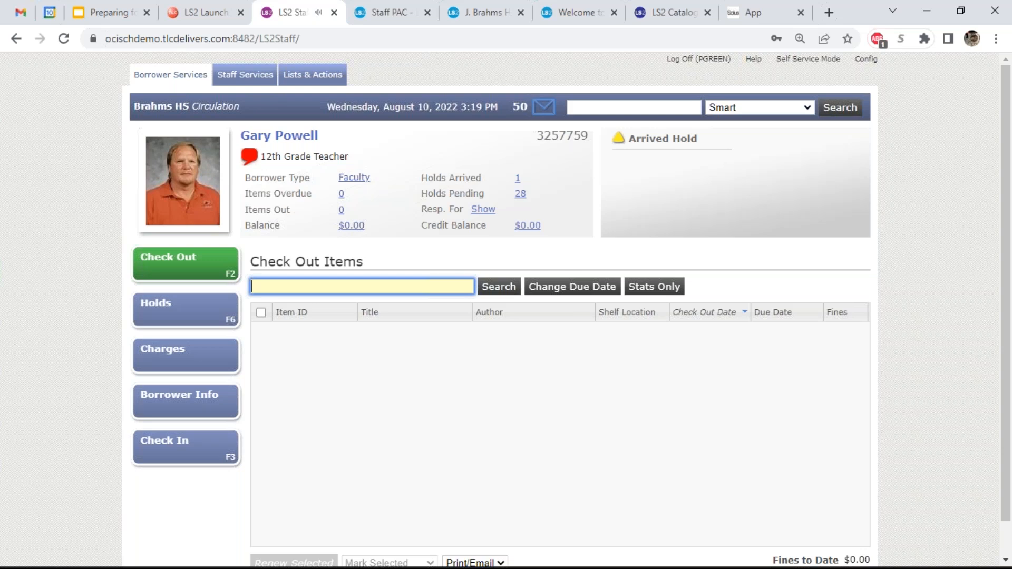
click(599, 290)
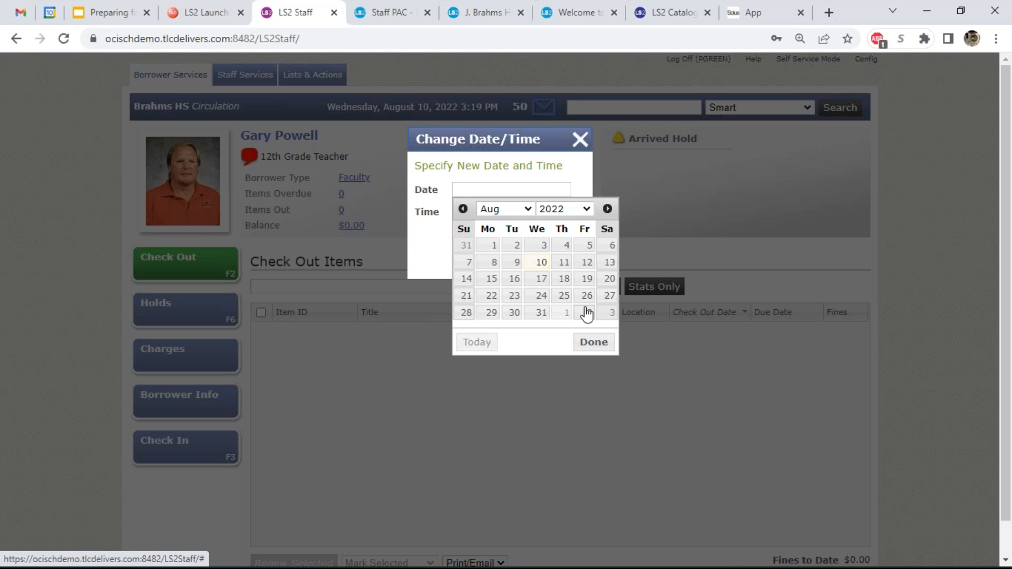
- Set a September 3, 2022 due date with Leave on, then cancel it to restore normal due dates
click(611, 314)
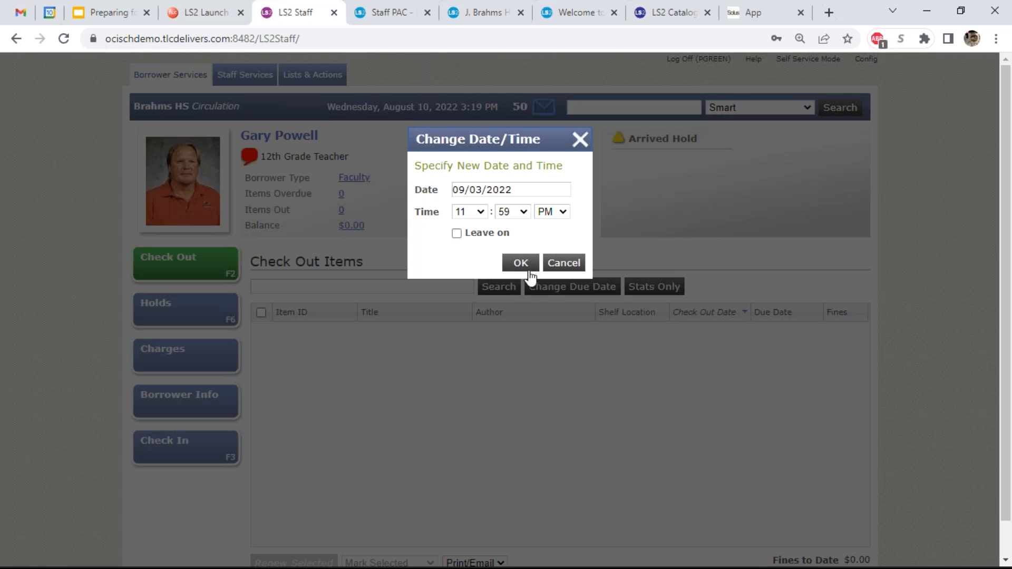
click(491, 235)
click(521, 263)
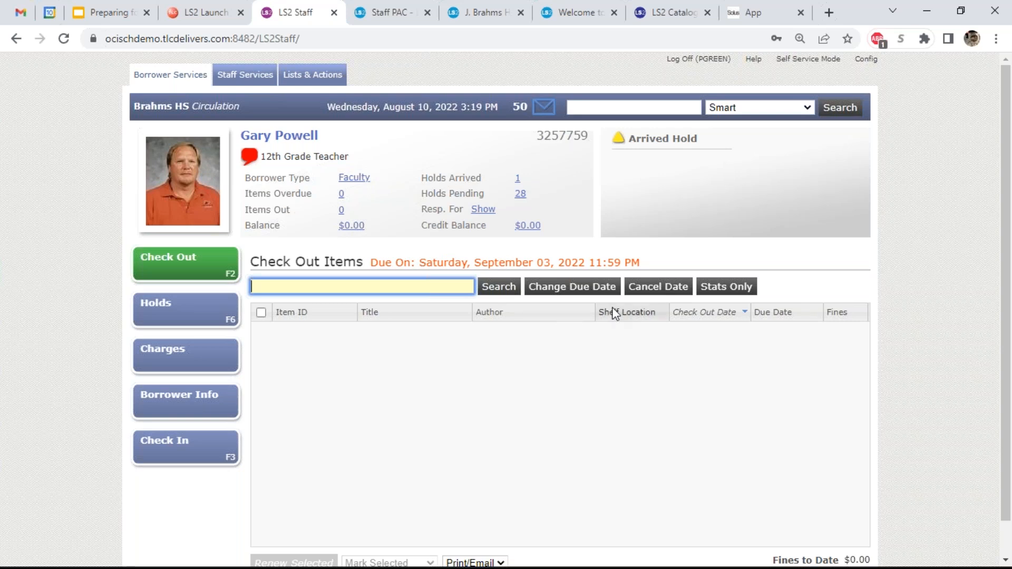
click(667, 290)
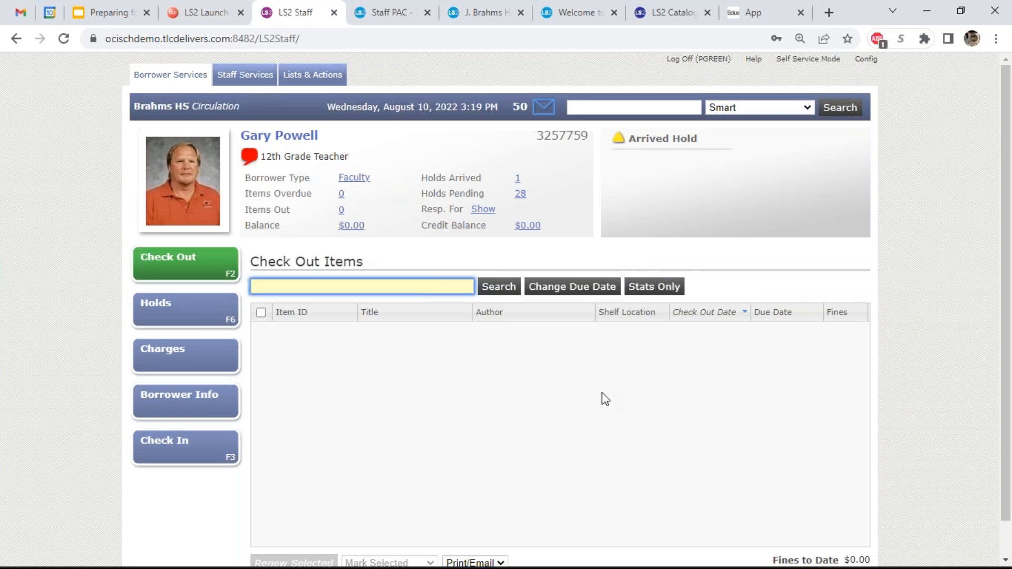
- Start a Stats Only checkout and browse the PBK, PASS and TESTING categories
click(654, 289)
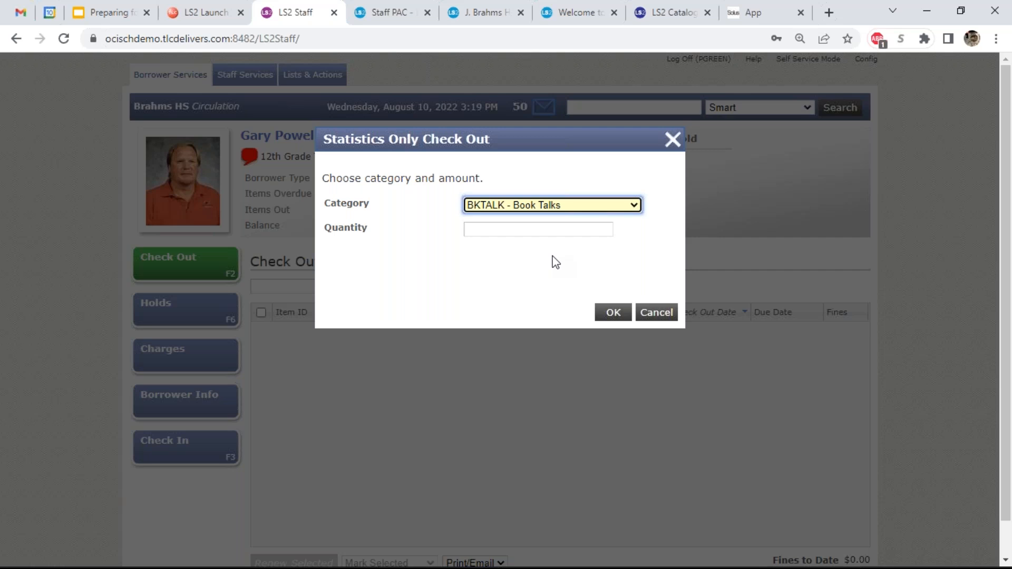
click(514, 206)
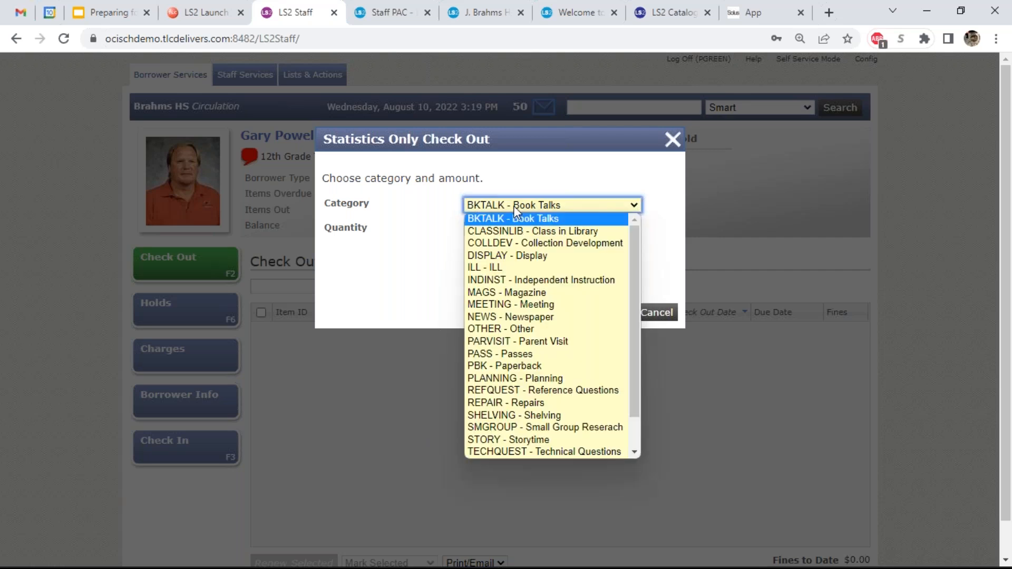
click(538, 363)
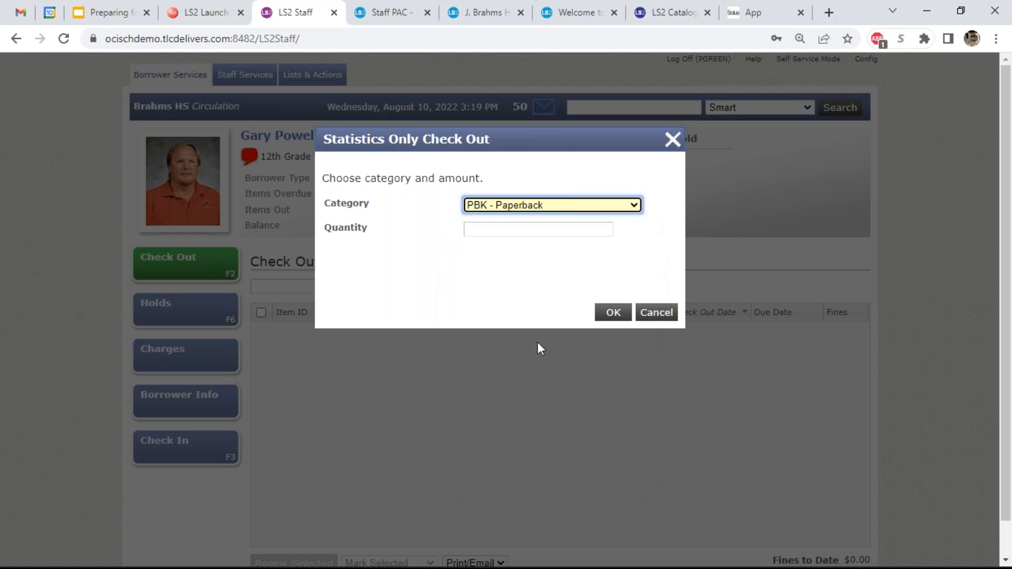
click(555, 207)
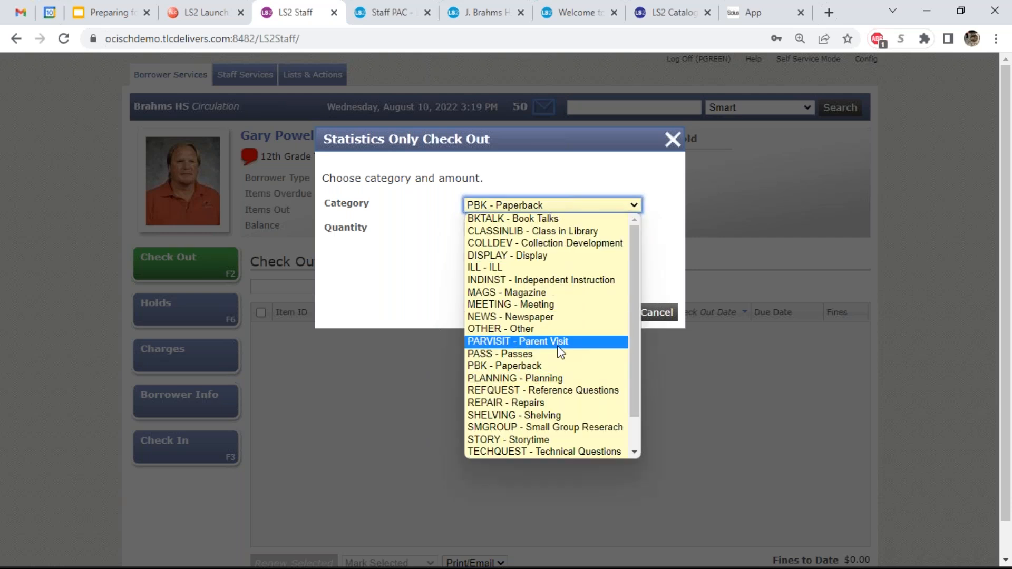
click(558, 354)
click(562, 214)
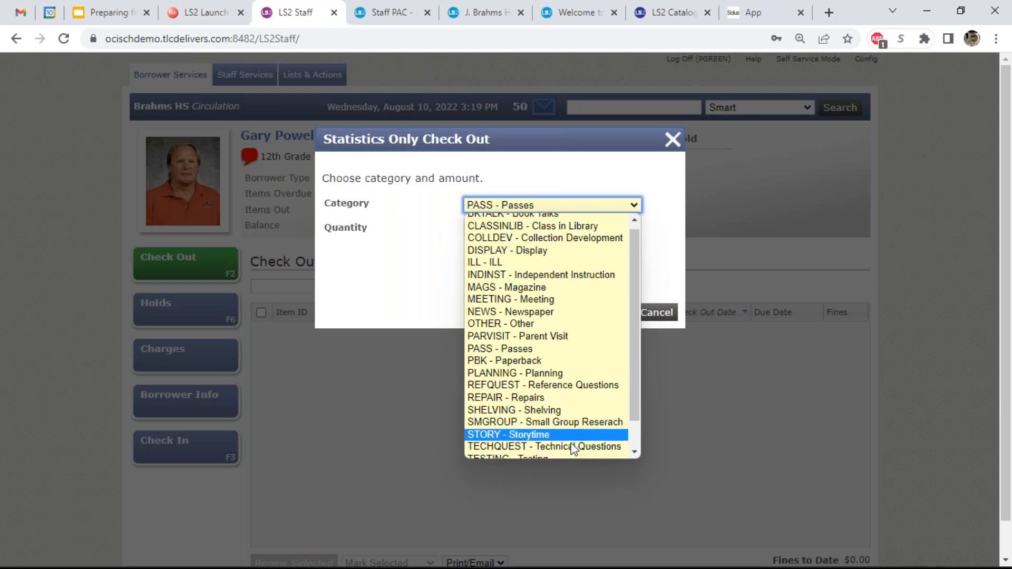
scroll(574, 447, down, 2)
click(573, 429)
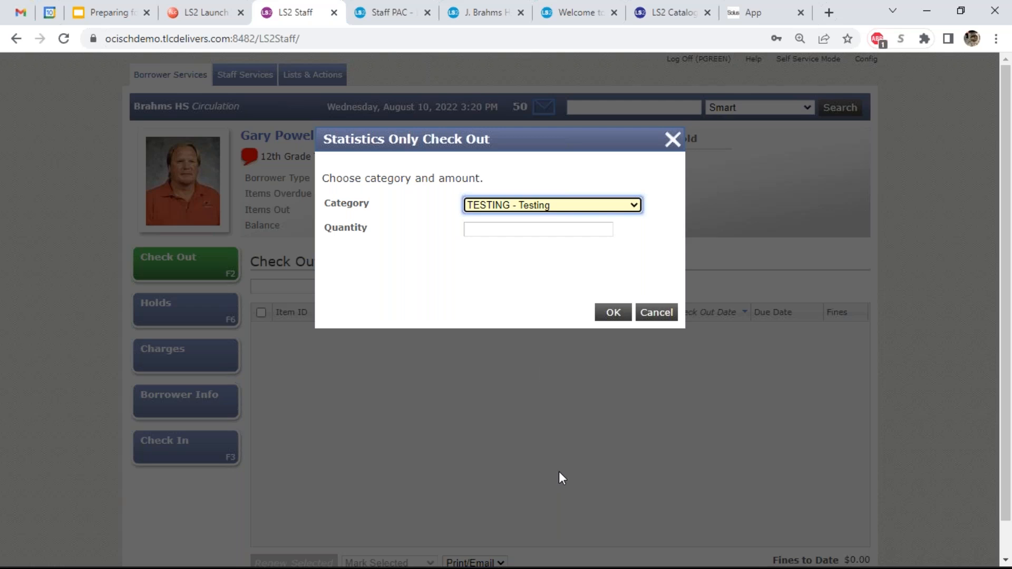
- Choose PBK - Paperback, enter quantity 2, and submit the stats-only checkout
click(557, 208)
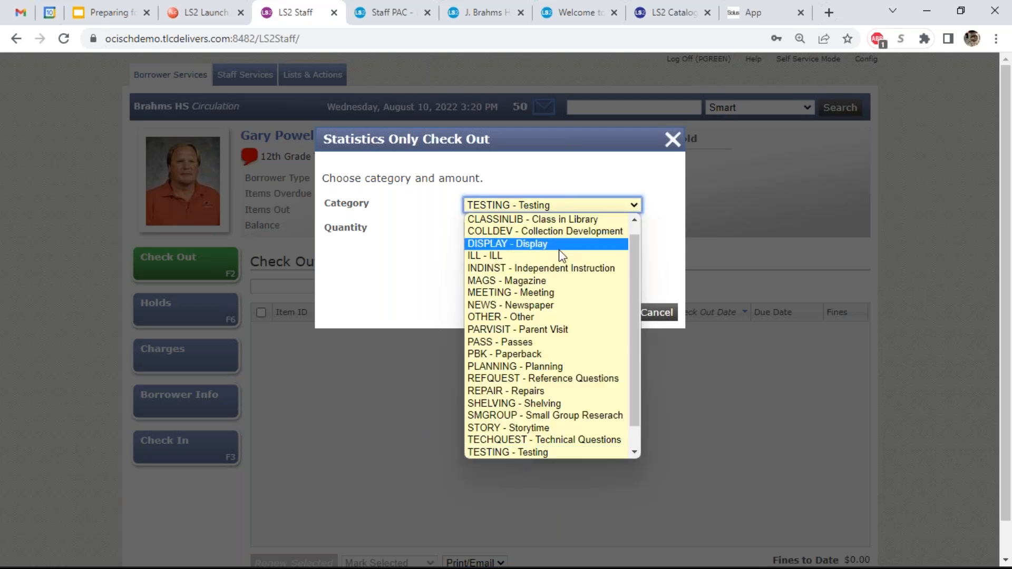
scroll(562, 258, up, 1)
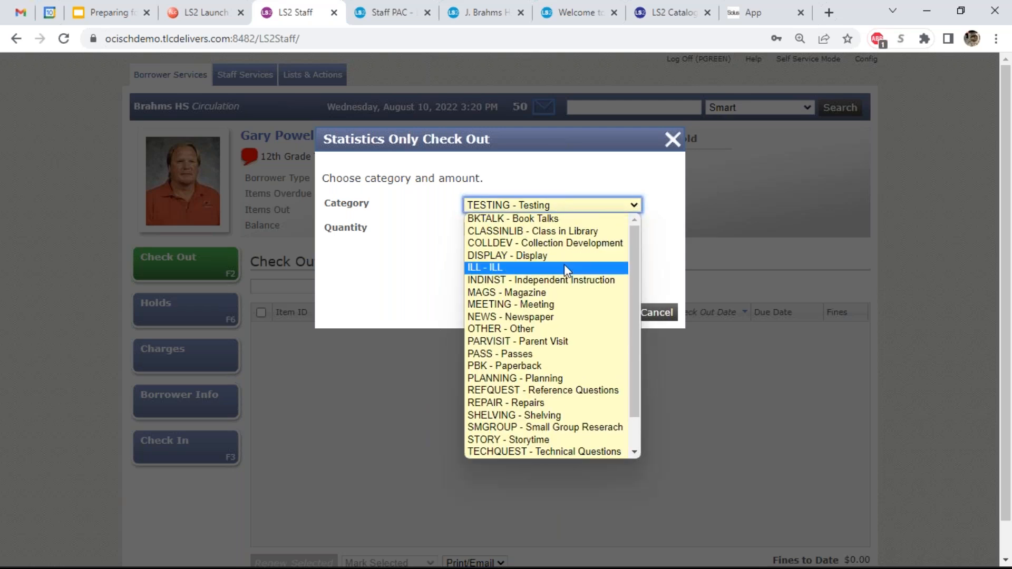
click(566, 363)
click(561, 232)
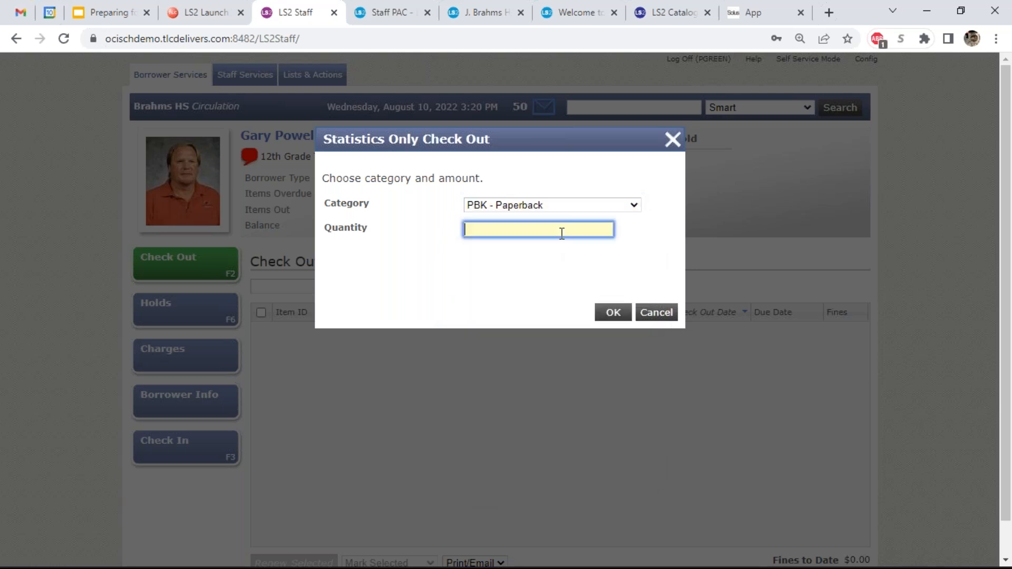
text(2)
click(613, 314)
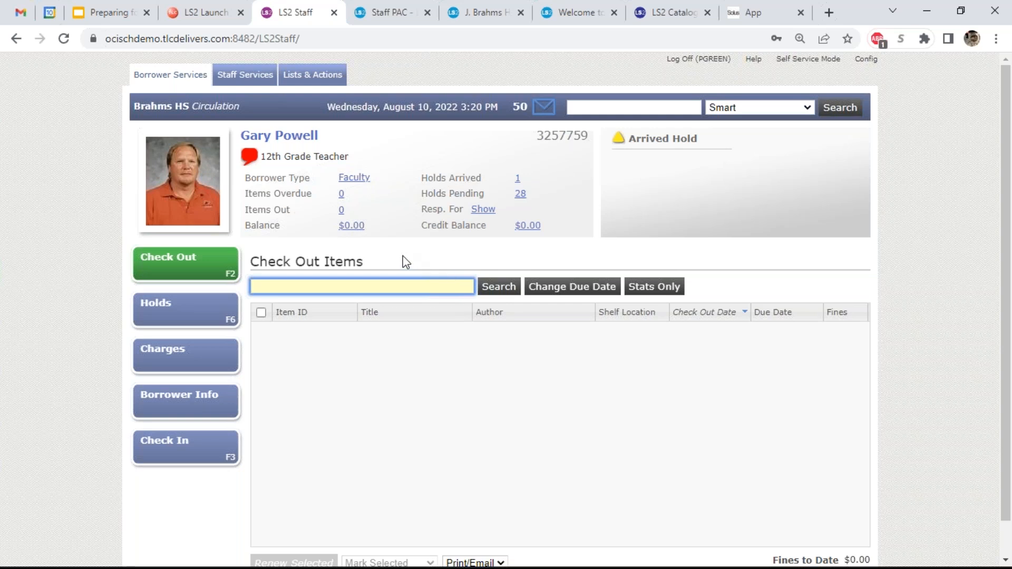
click(363, 181)
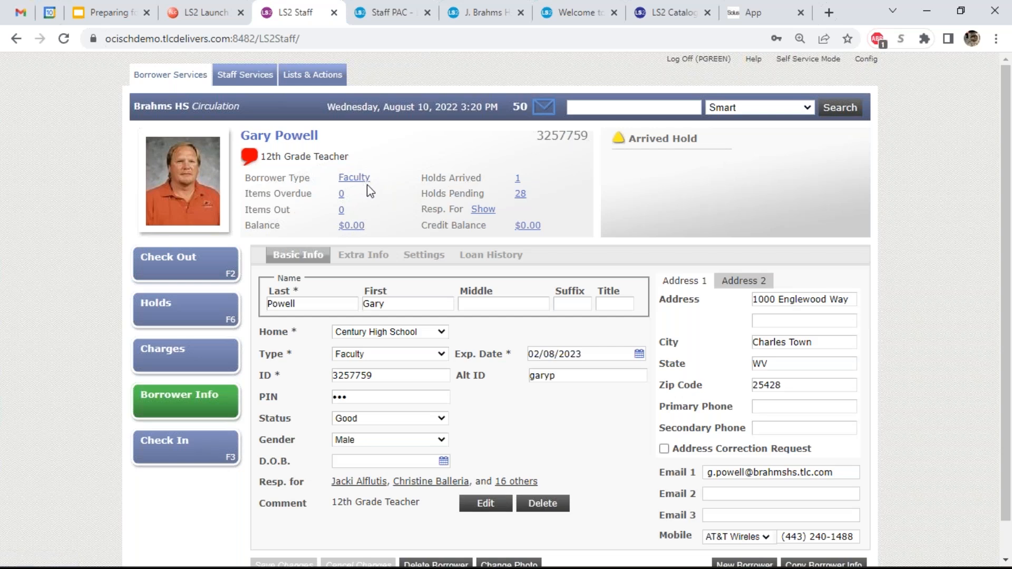
click(227, 311)
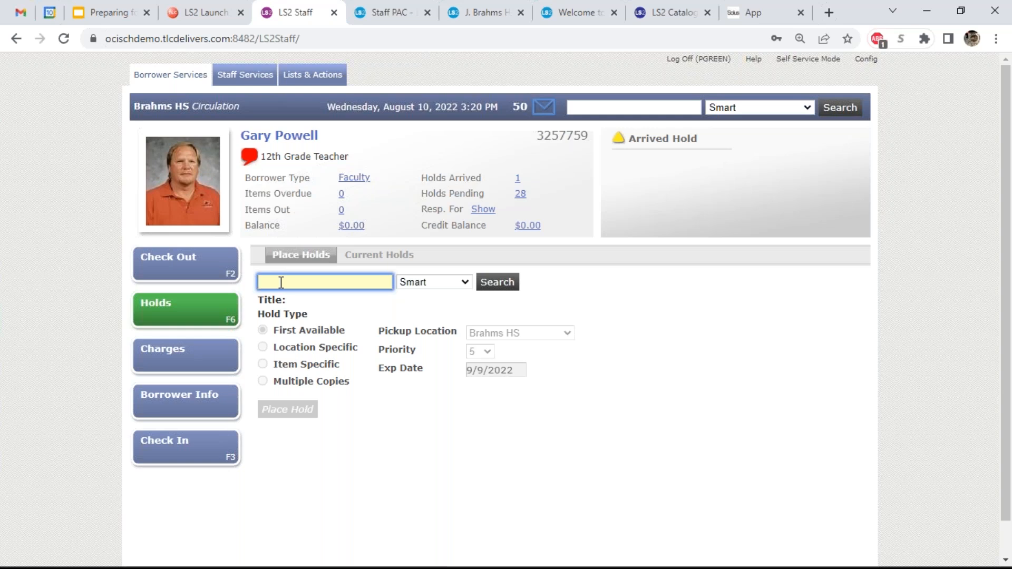
text(3000000000347)
key(Return)
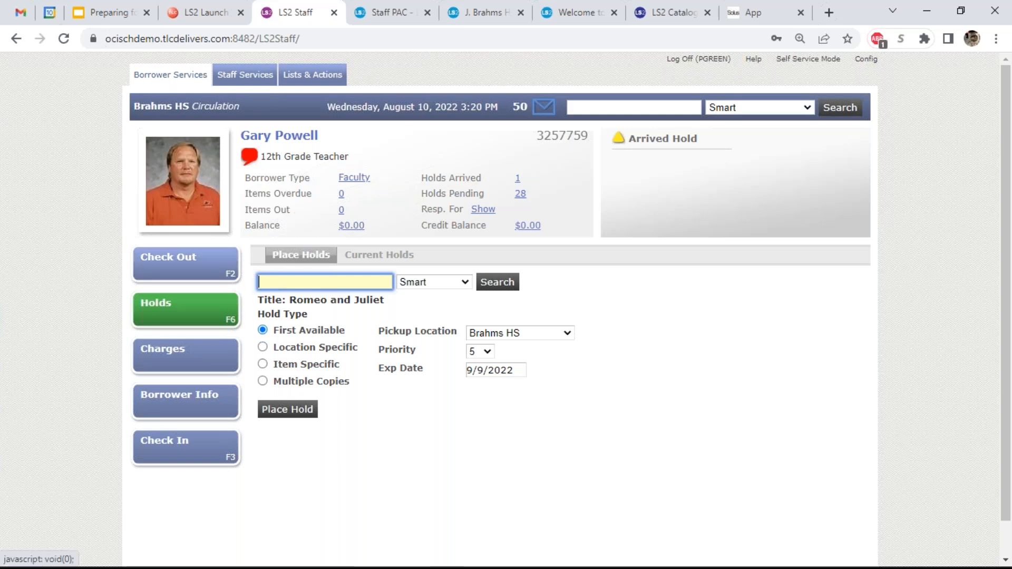
text(romeo and juliet)
key(Return)
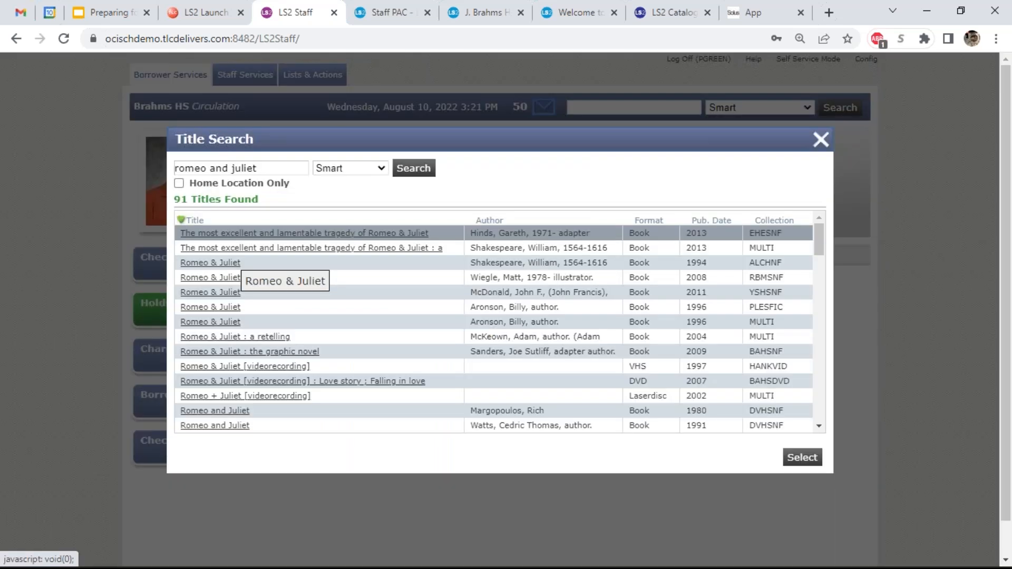
click(180, 183)
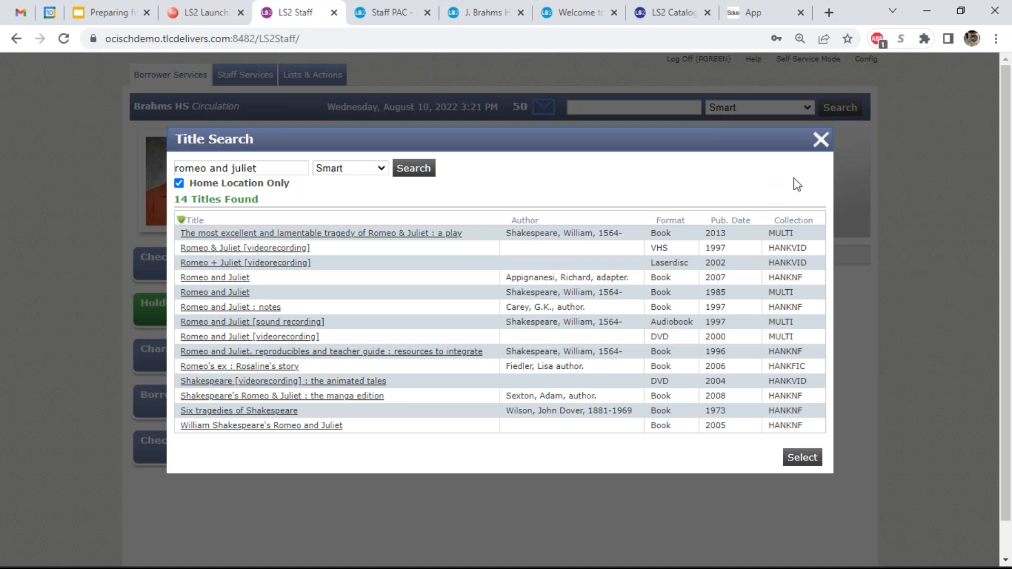
click(819, 141)
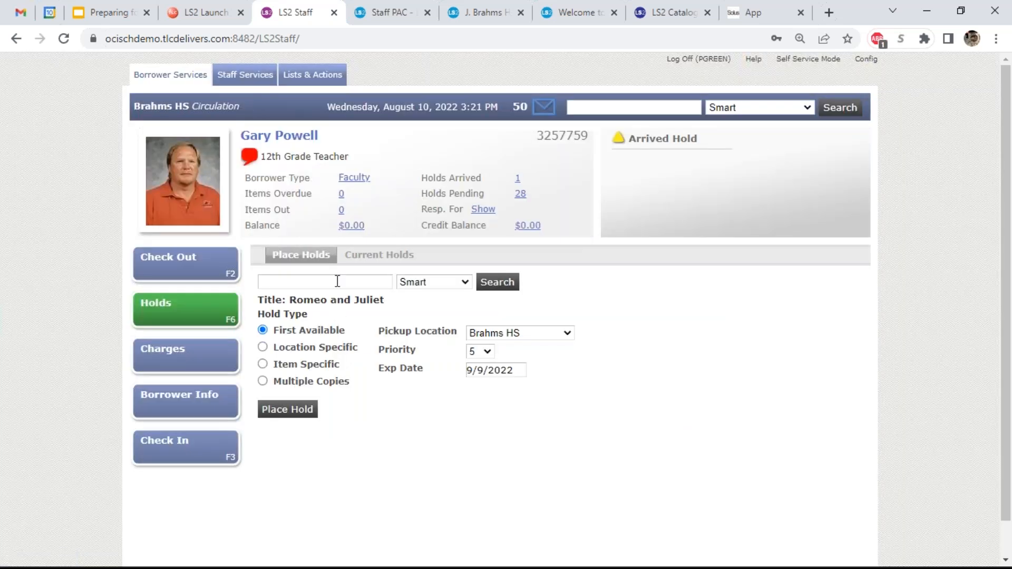
- Place a Multiple Copies hold for 10 copies, overriding the maximum-holds warning
click(312, 349)
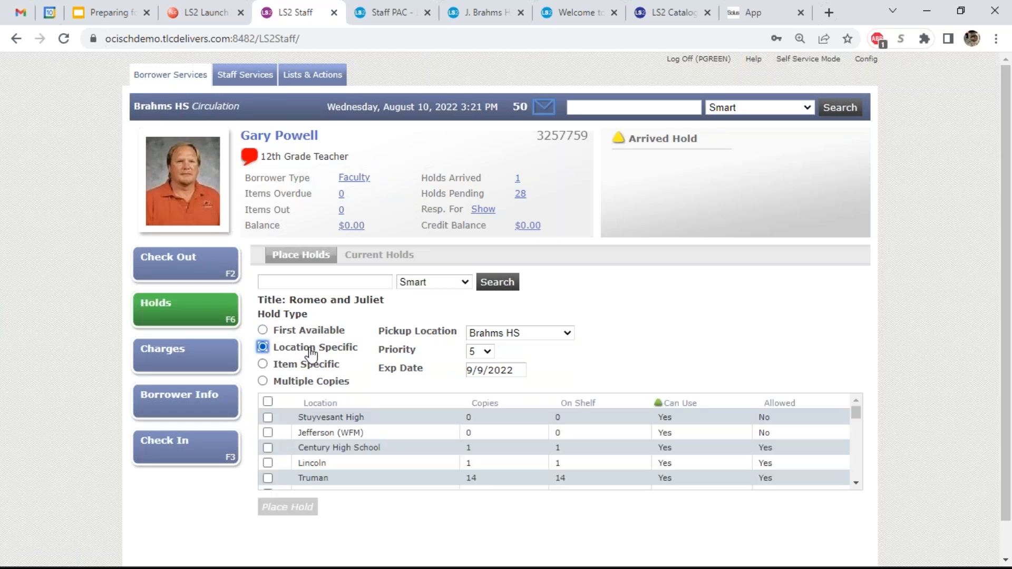
click(311, 366)
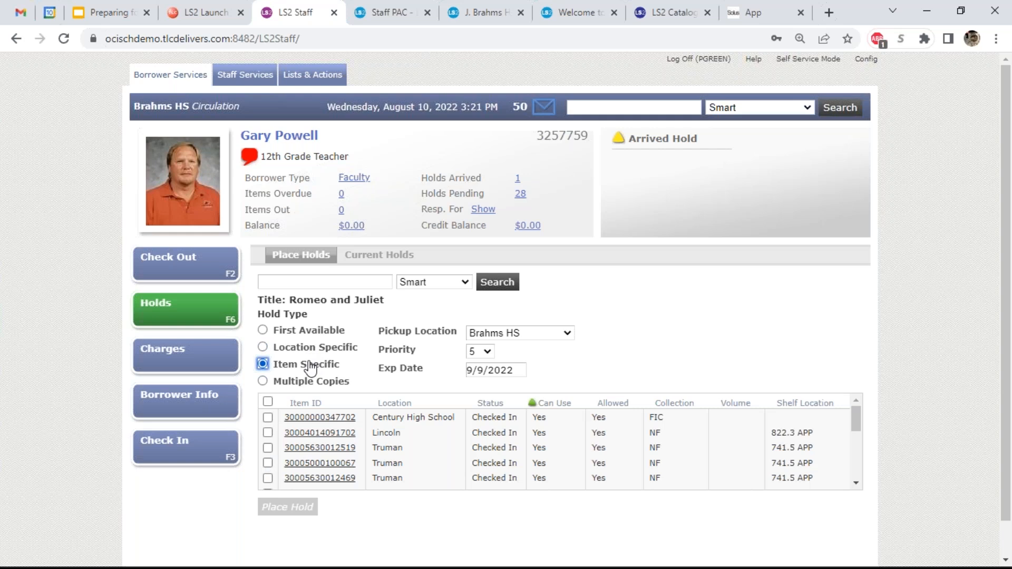
click(311, 381)
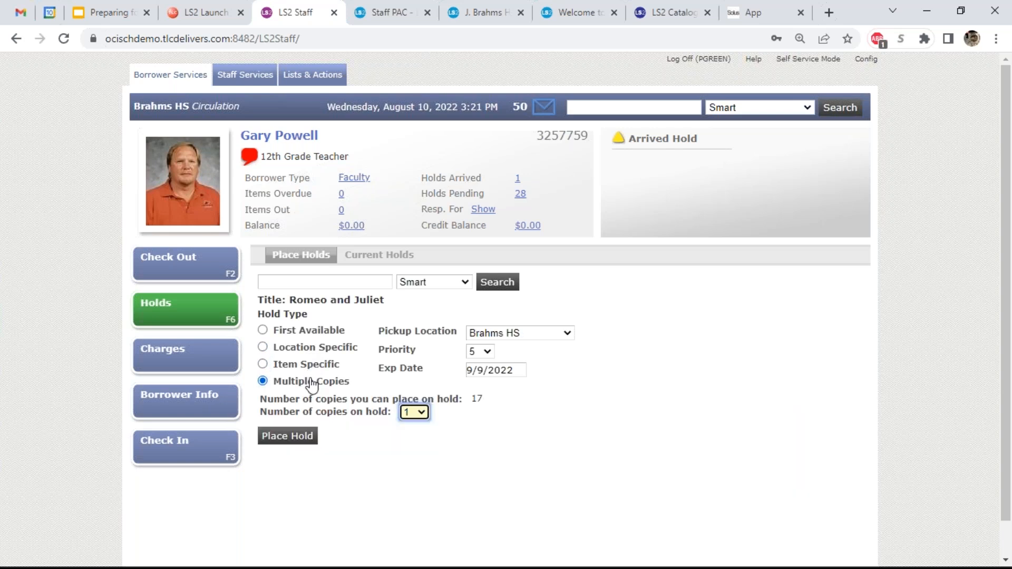
click(414, 411)
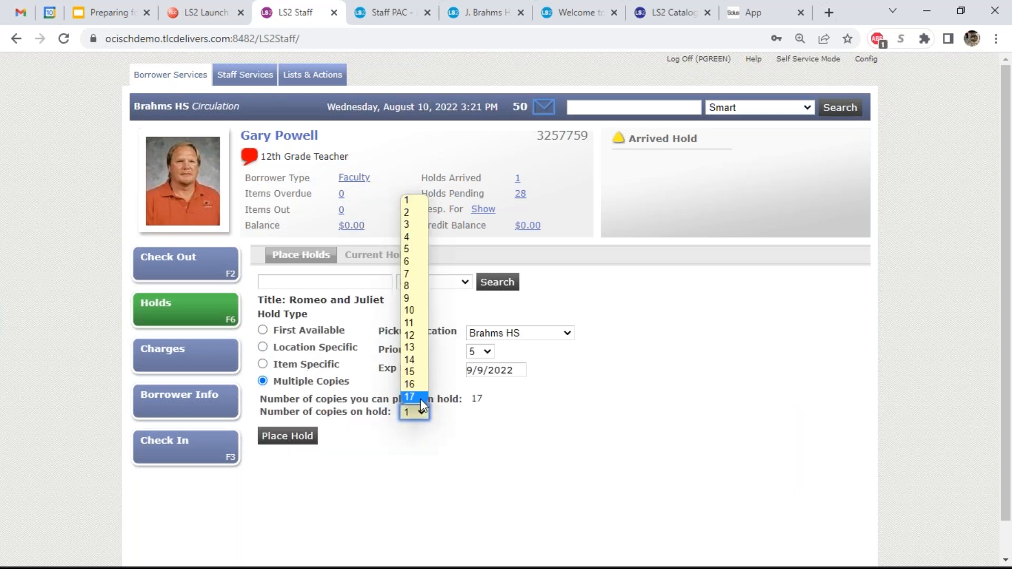
click(410, 311)
click(277, 437)
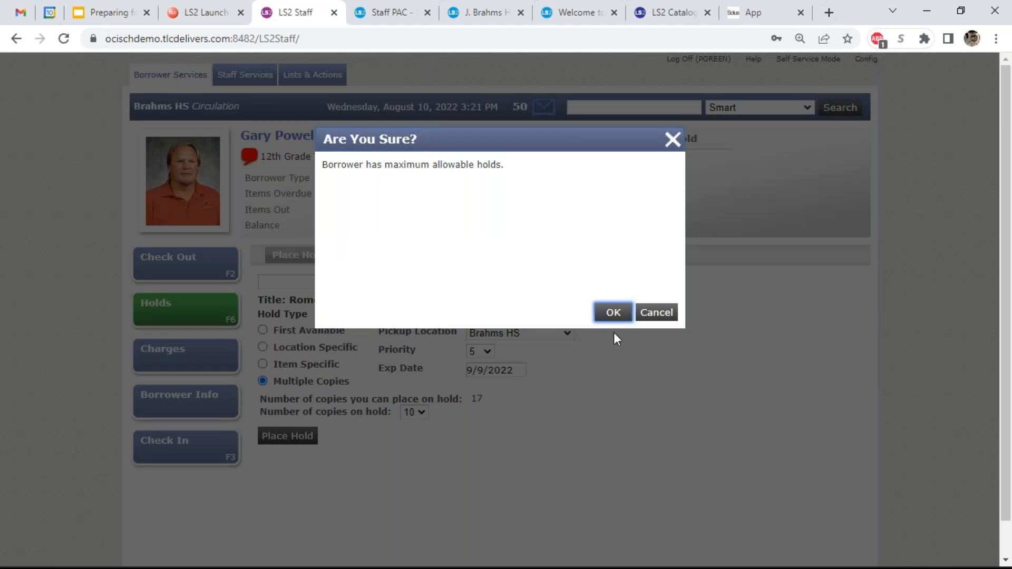
click(613, 313)
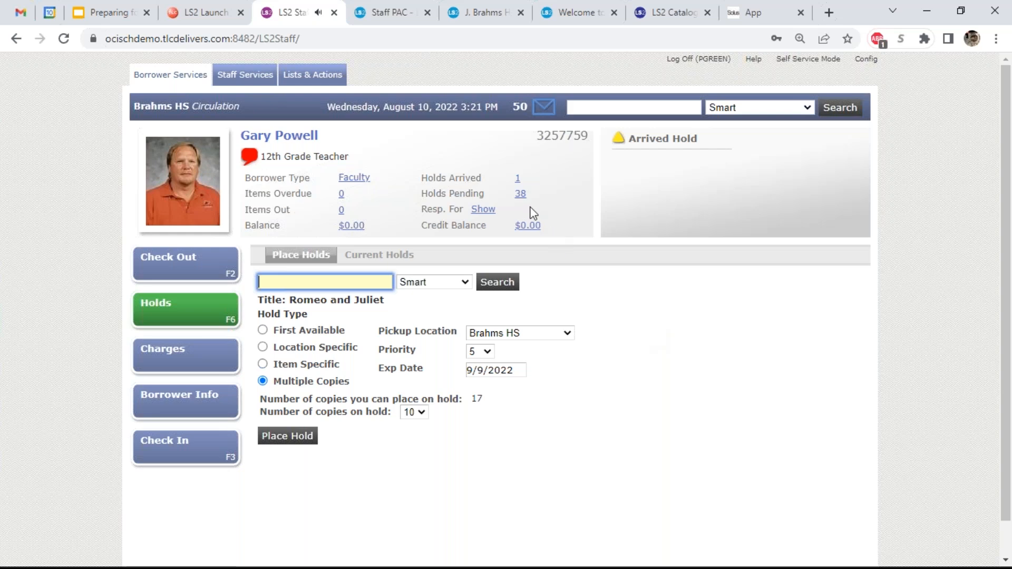
- View the borrower's Current Holds, then return through Place Holds to the Check Out Items screen
click(520, 194)
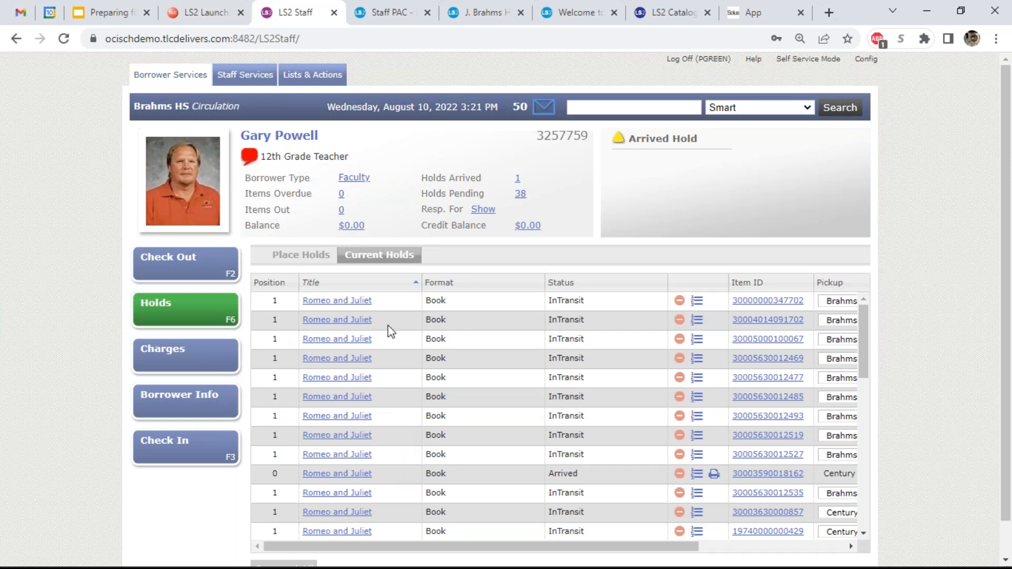
click(316, 267)
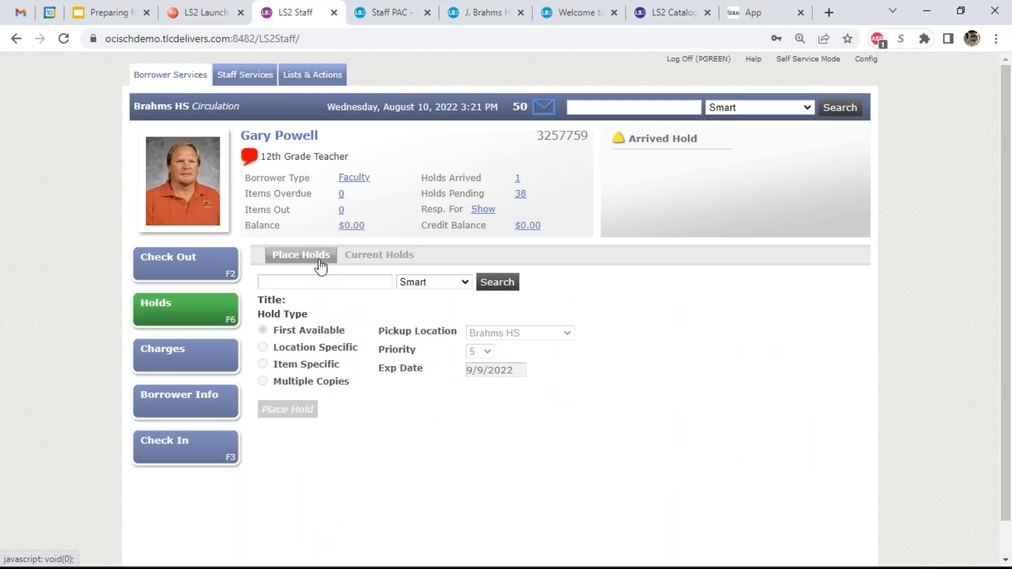
click(226, 277)
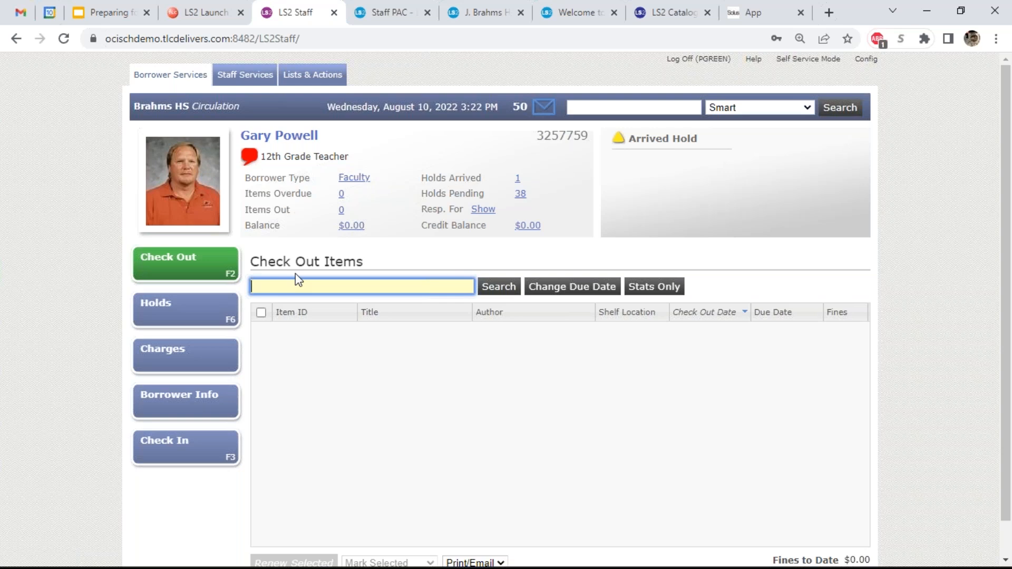
- Look up the next student by barcode, view the arrived hold, then show their checked-out items
text(5491)
key(Return)
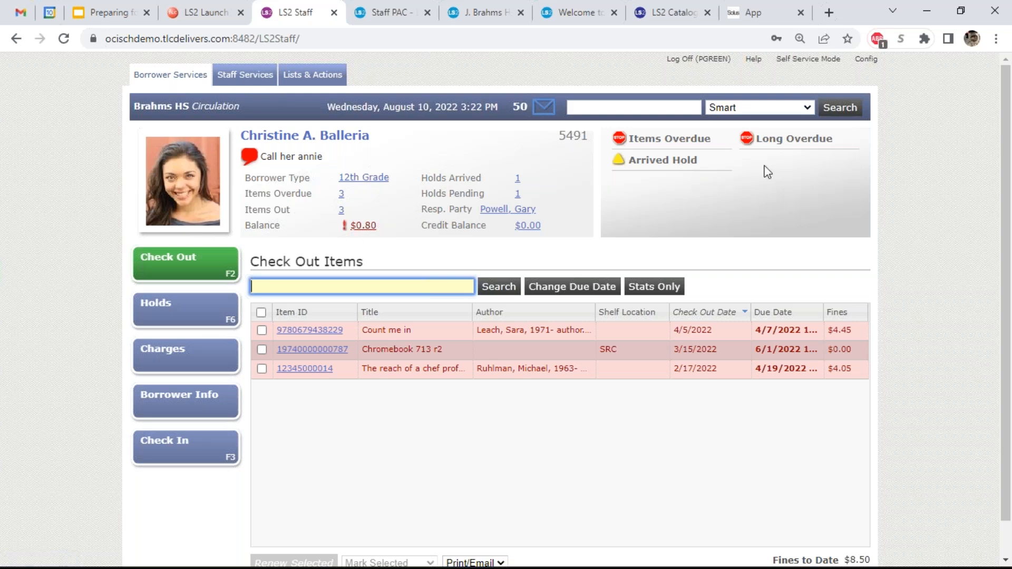
click(670, 170)
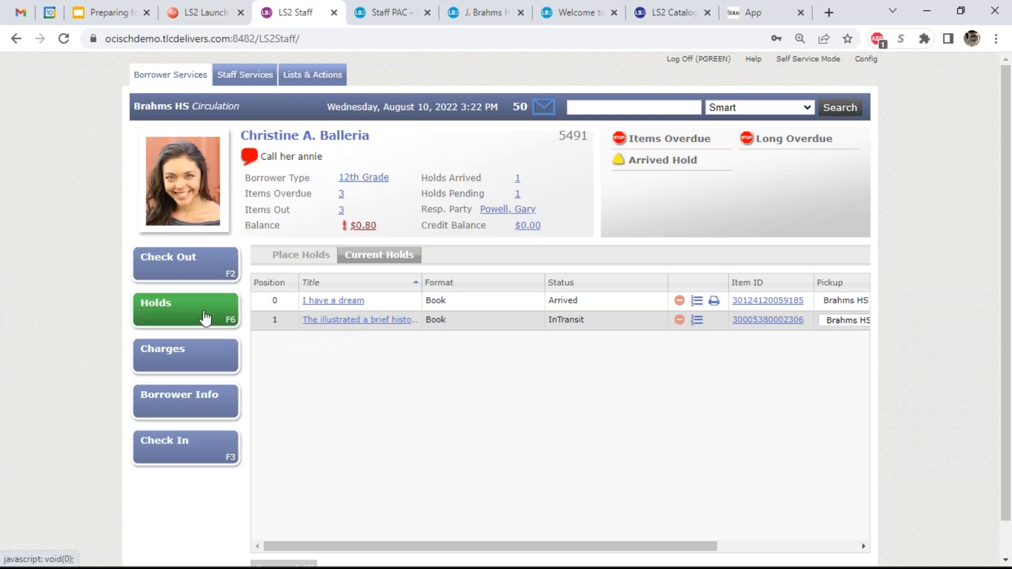
click(665, 144)
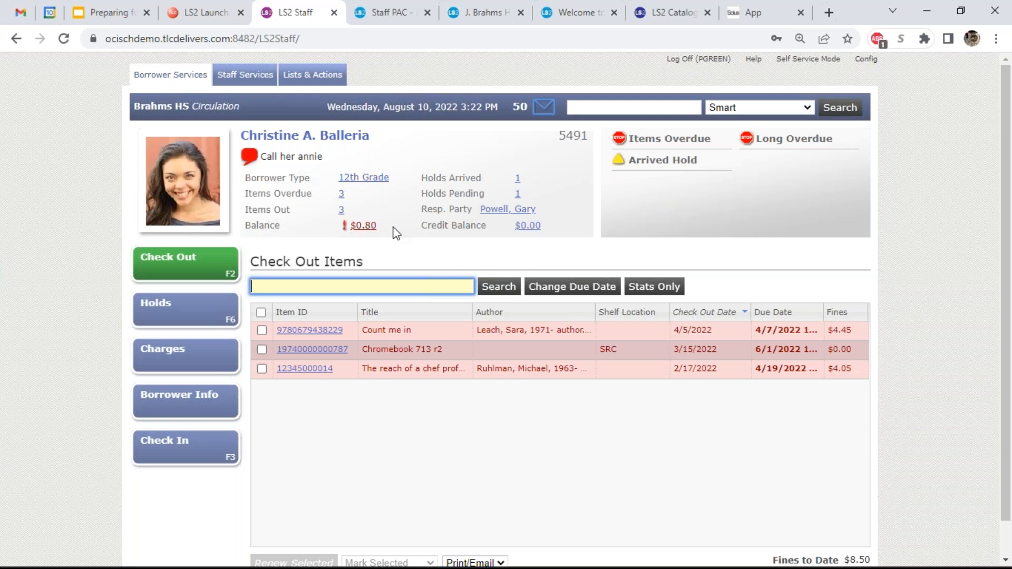
- Change the student's status from Good to Blocked in Borrower Info and save
click(372, 182)
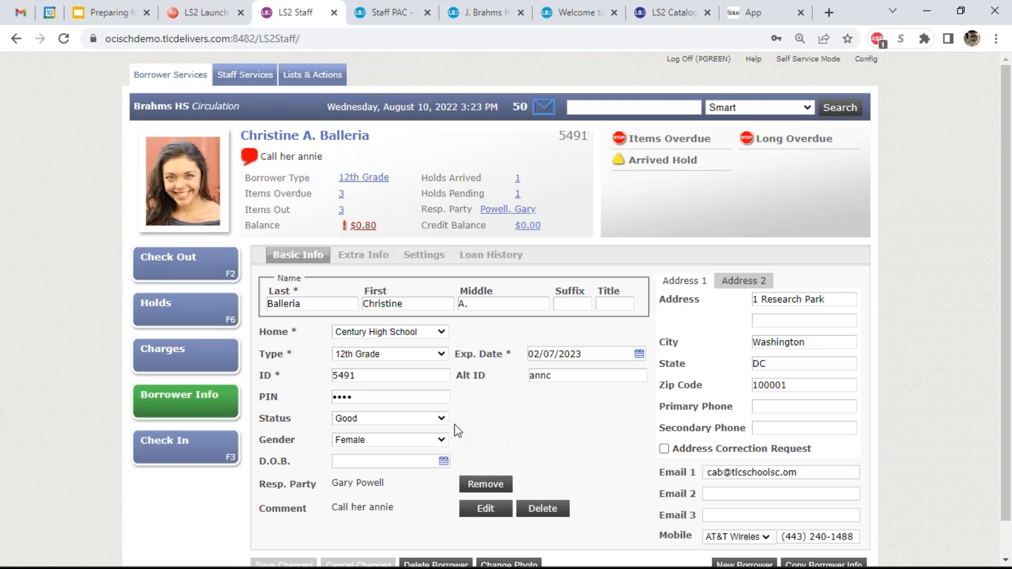
click(434, 420)
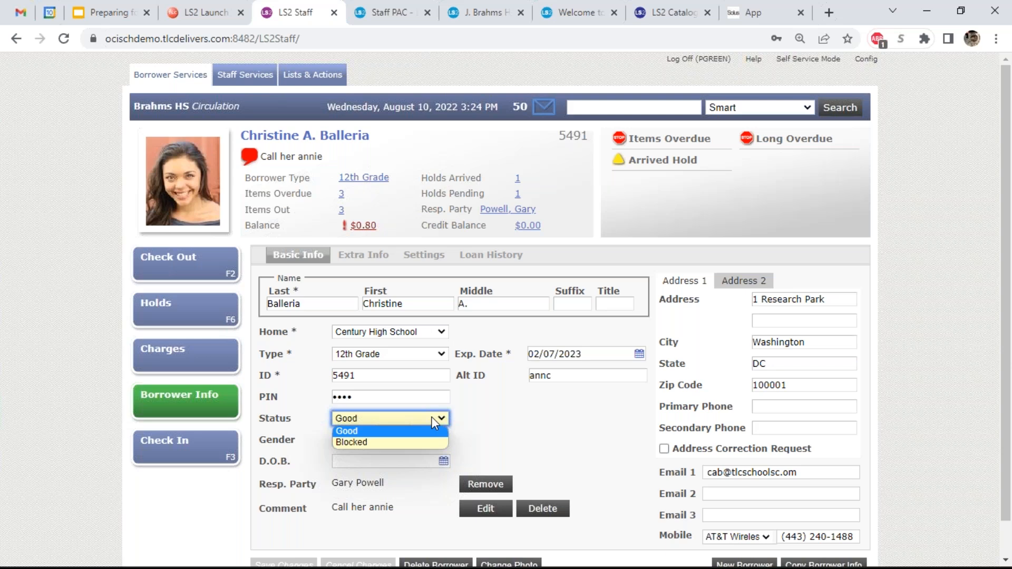
click(422, 442)
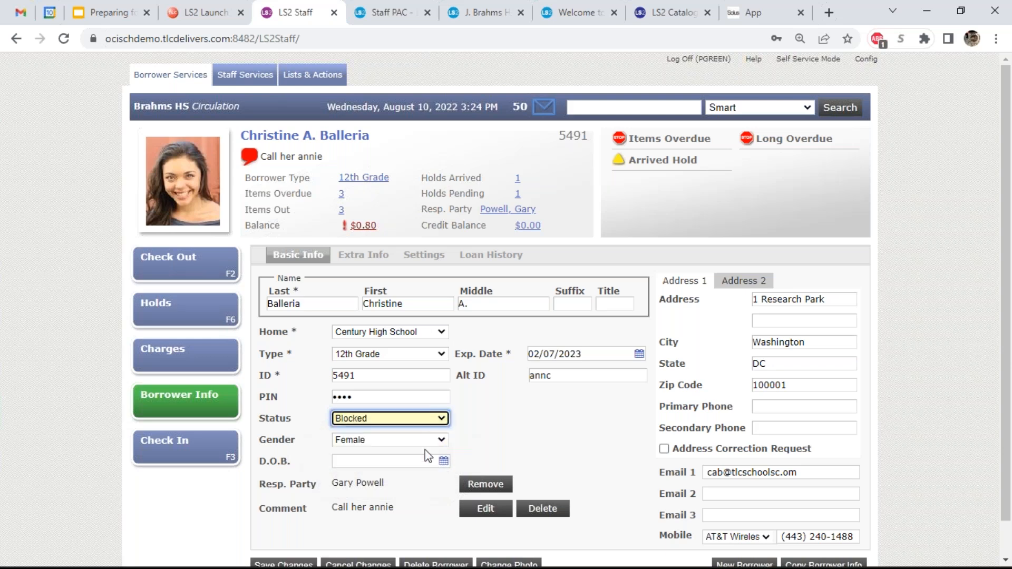
click(285, 564)
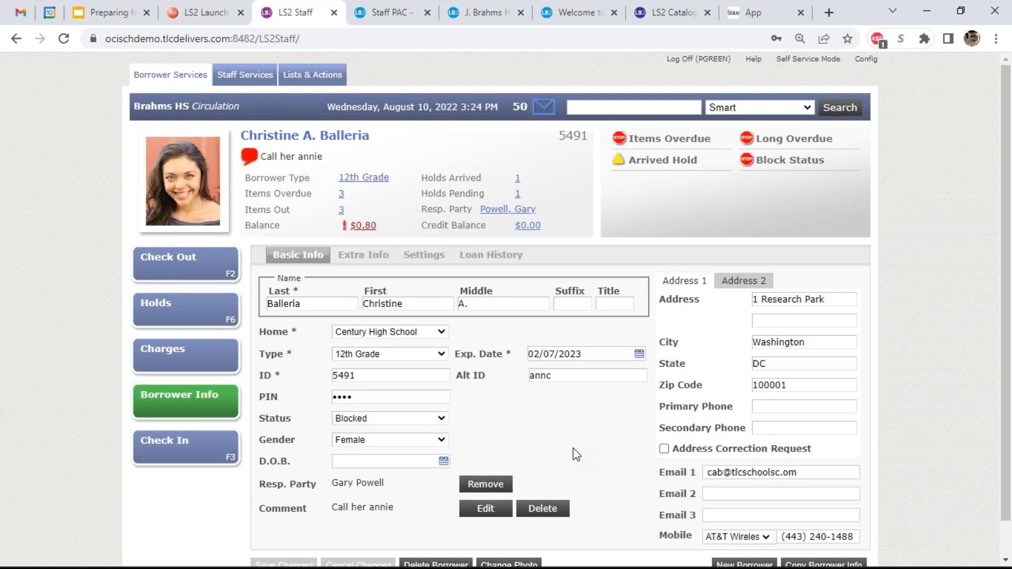
- Point out the third and second email fields, then show the Extra Info custom borrower fields
click(733, 515)
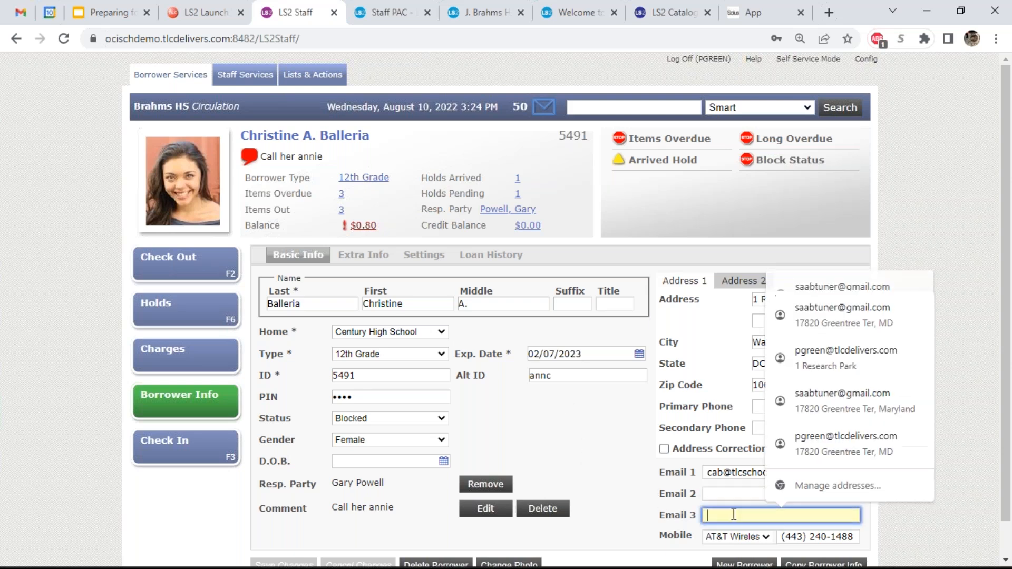
click(610, 463)
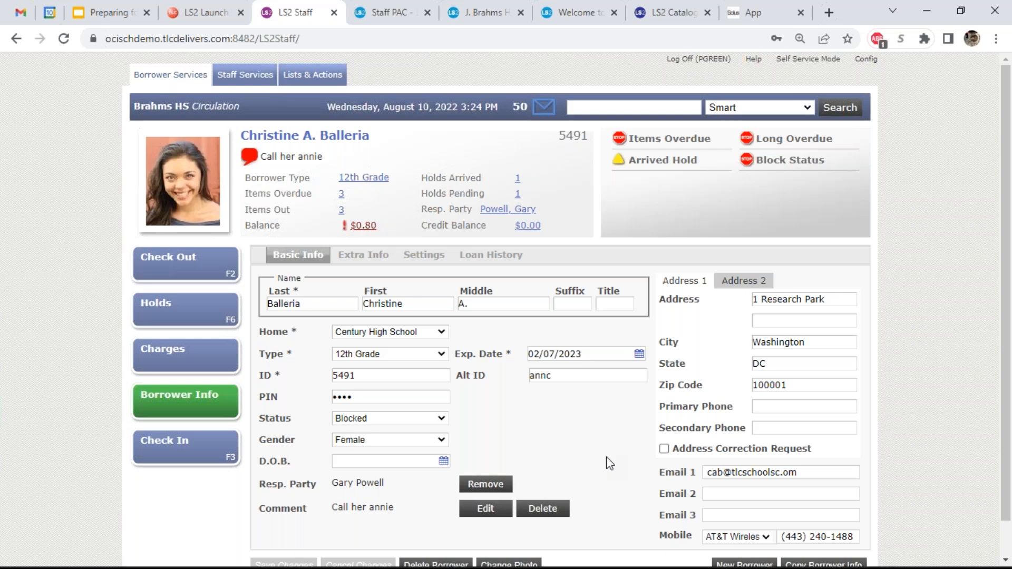
click(772, 492)
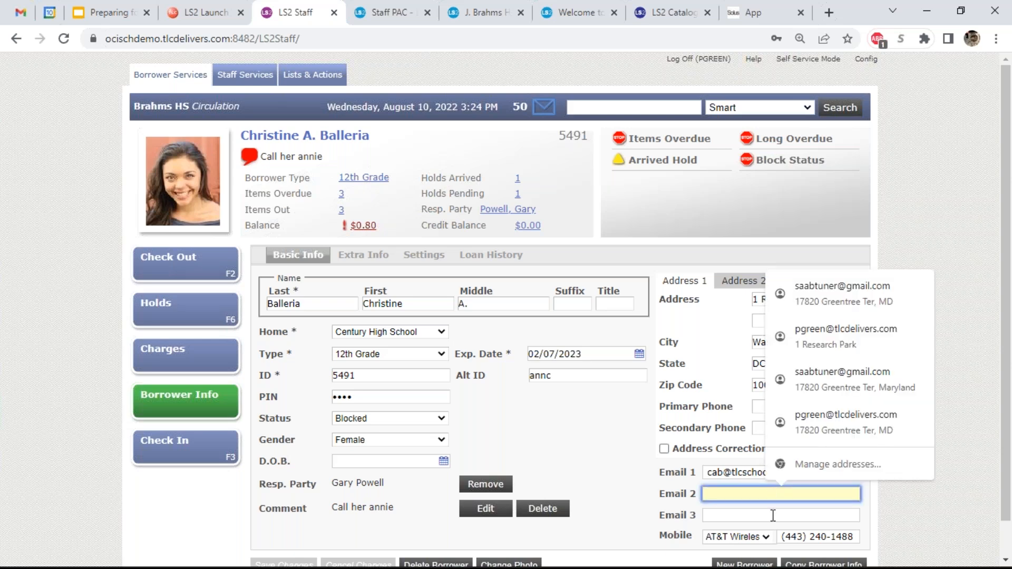
click(633, 500)
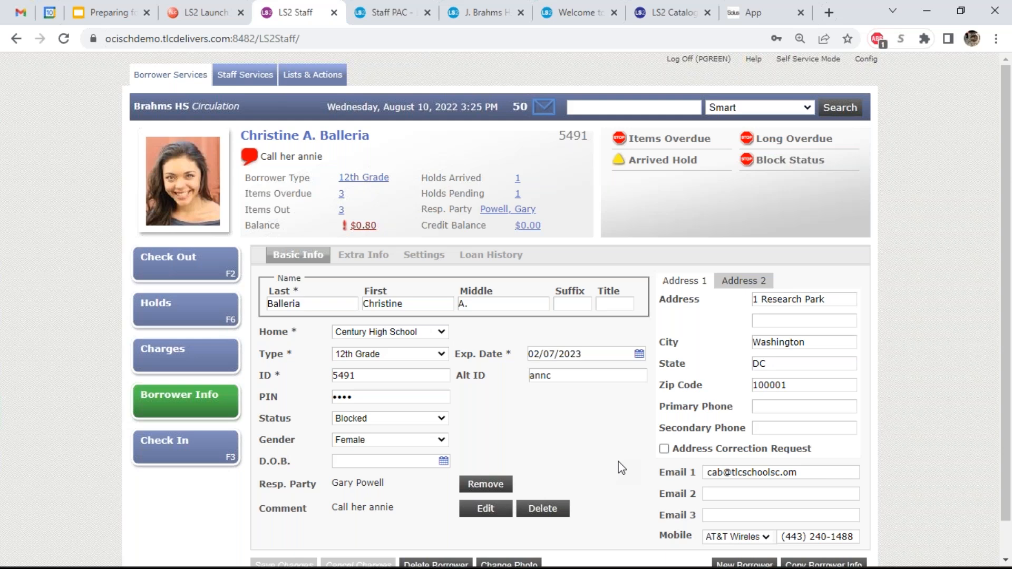
click(382, 269)
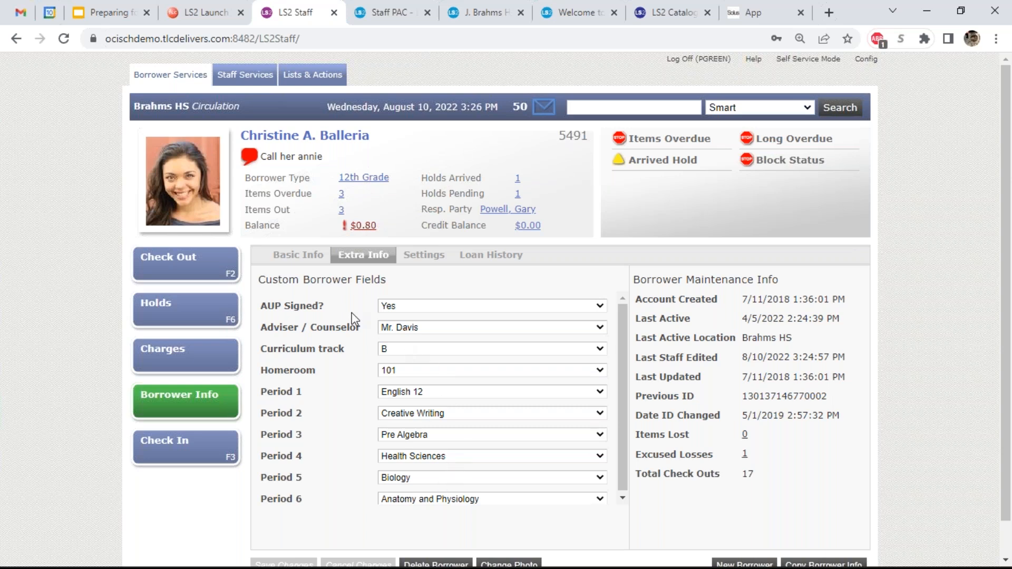
- Toggle AUP Signed? between Yes and No, leaving it set to Yes
click(436, 307)
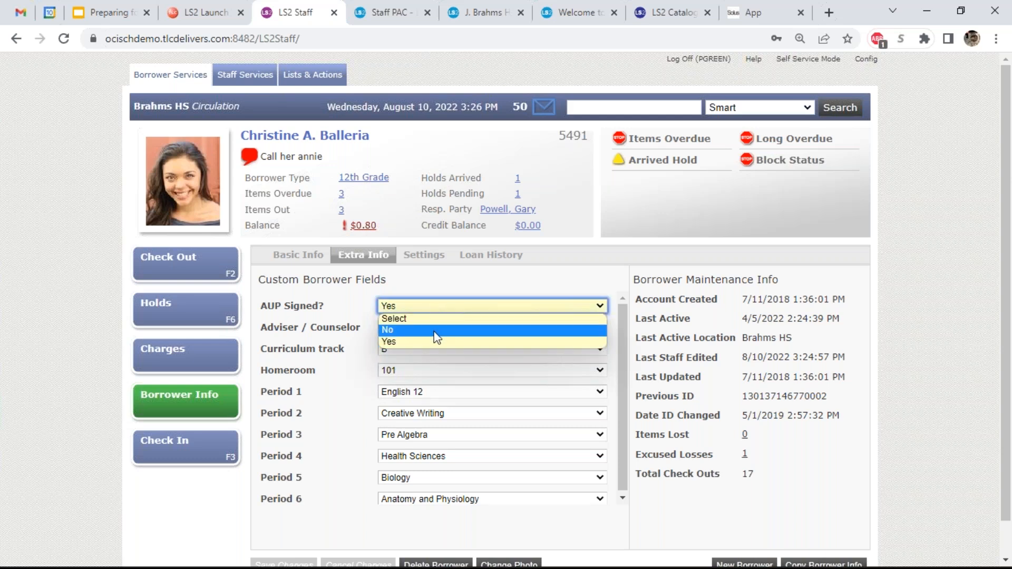
click(436, 341)
click(434, 310)
click(436, 329)
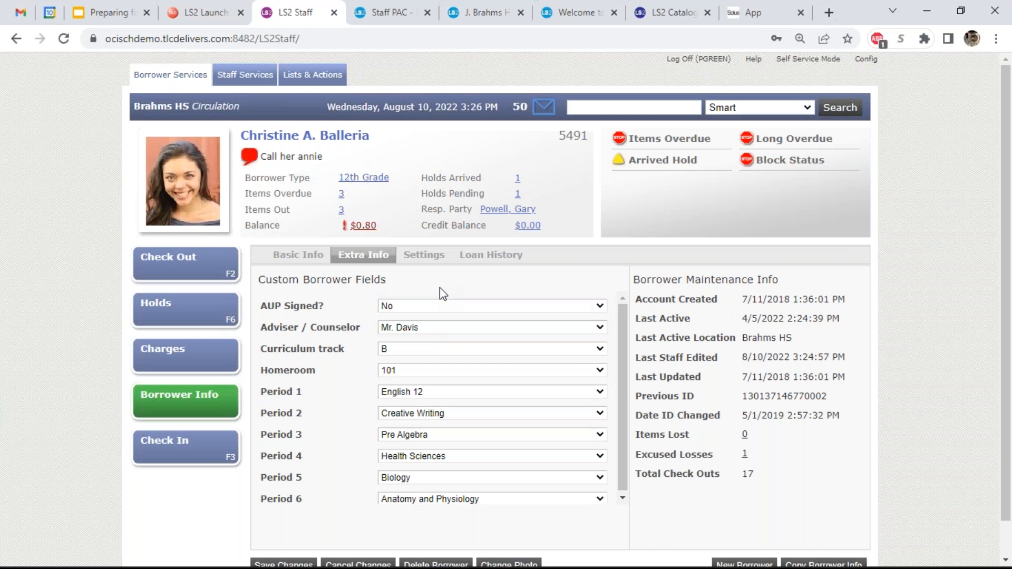
click(441, 305)
click(437, 341)
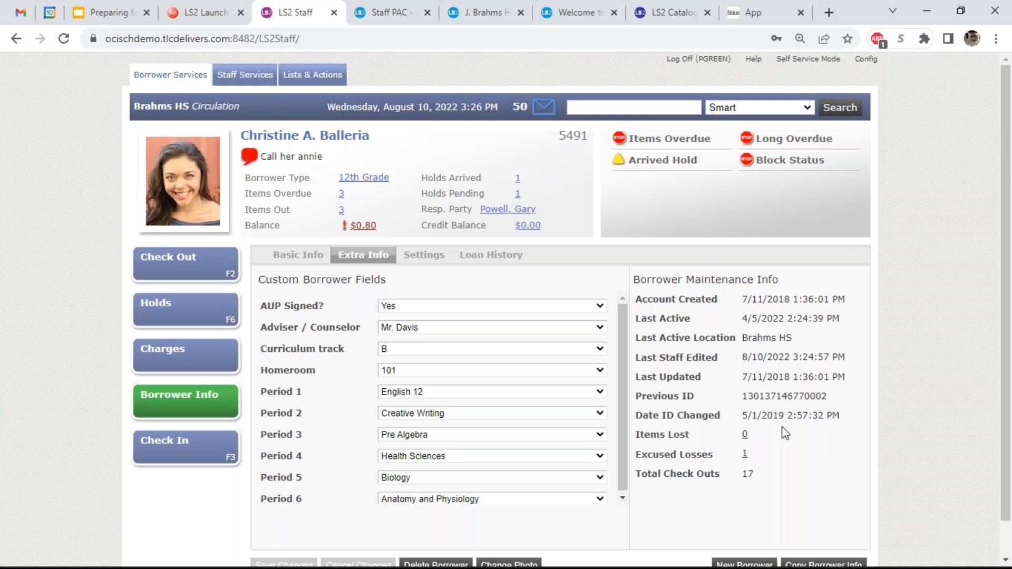
- Review and close the excused losses list, then show the notice Settings
click(745, 456)
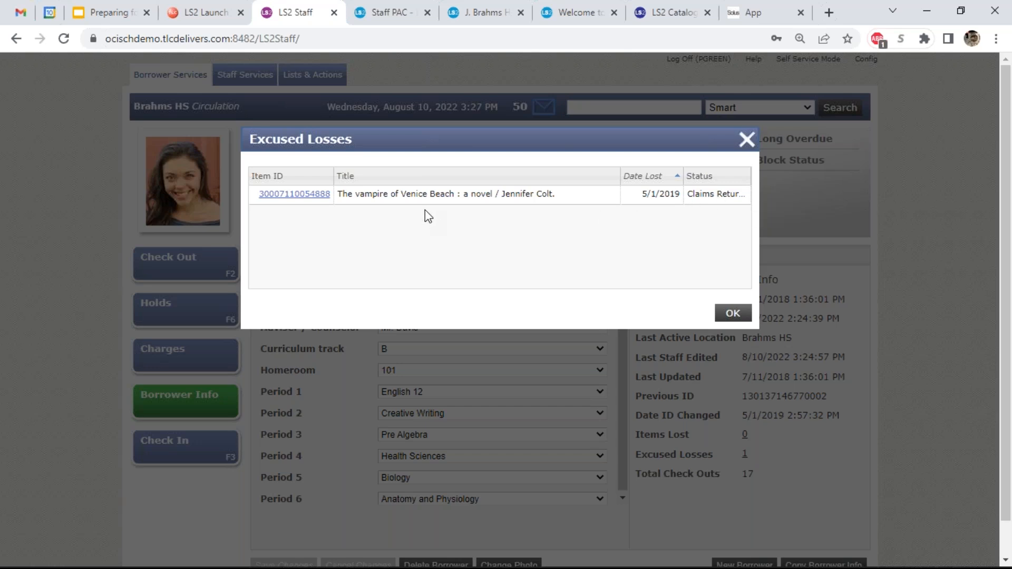
click(734, 313)
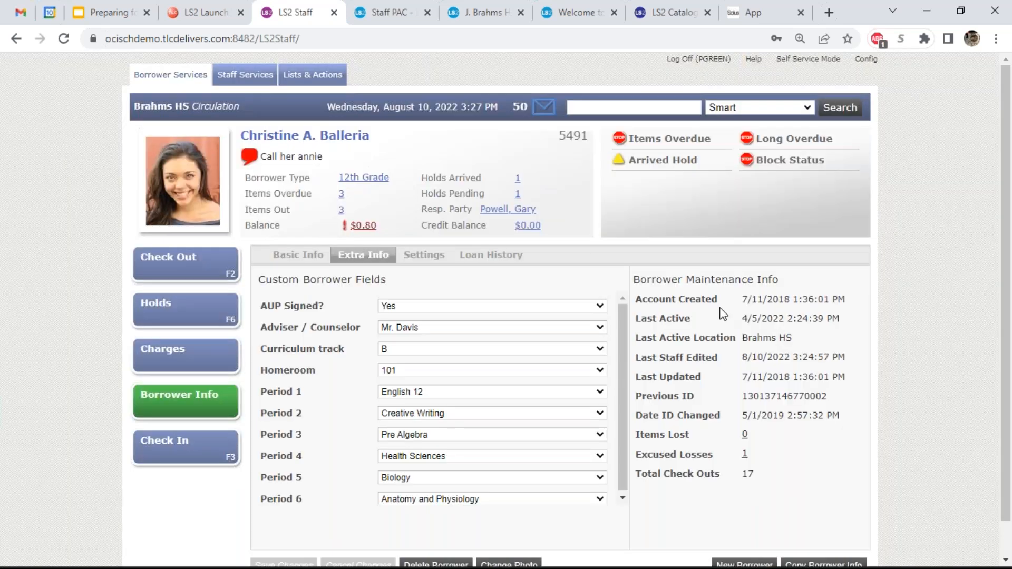
click(432, 258)
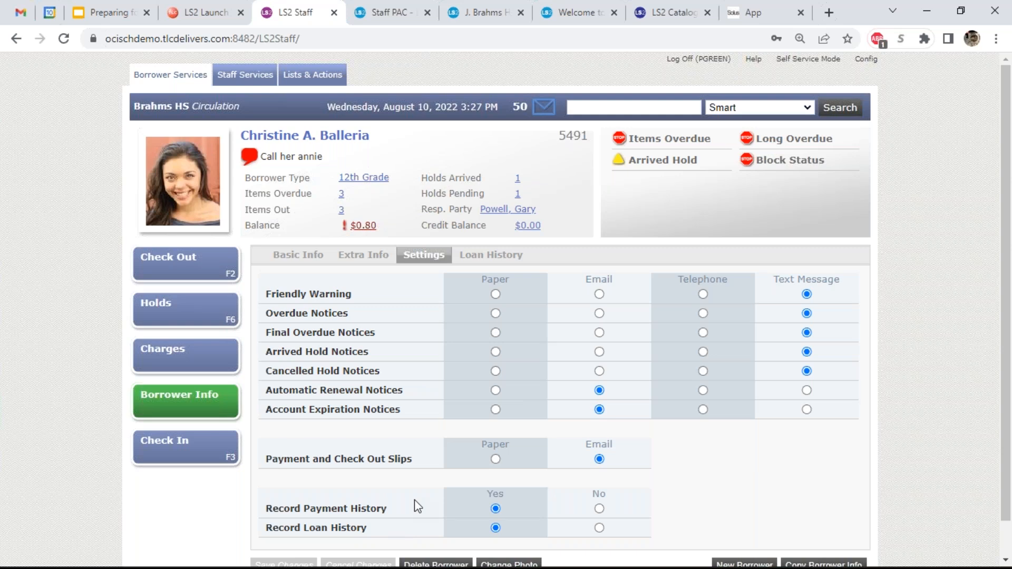
- Look over the borrower's loan history, then return to their three overdue checked-out items
click(495, 257)
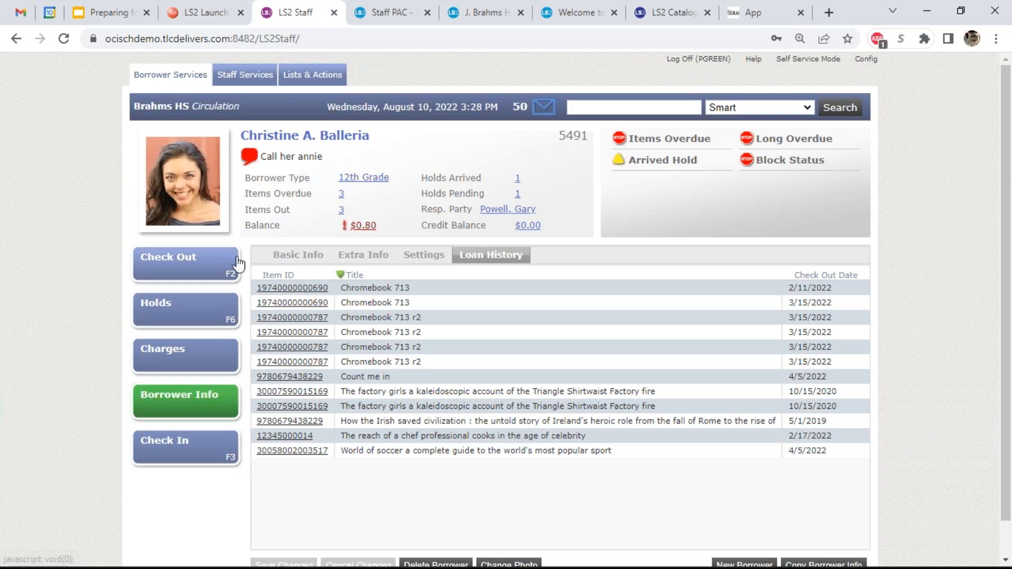
click(221, 264)
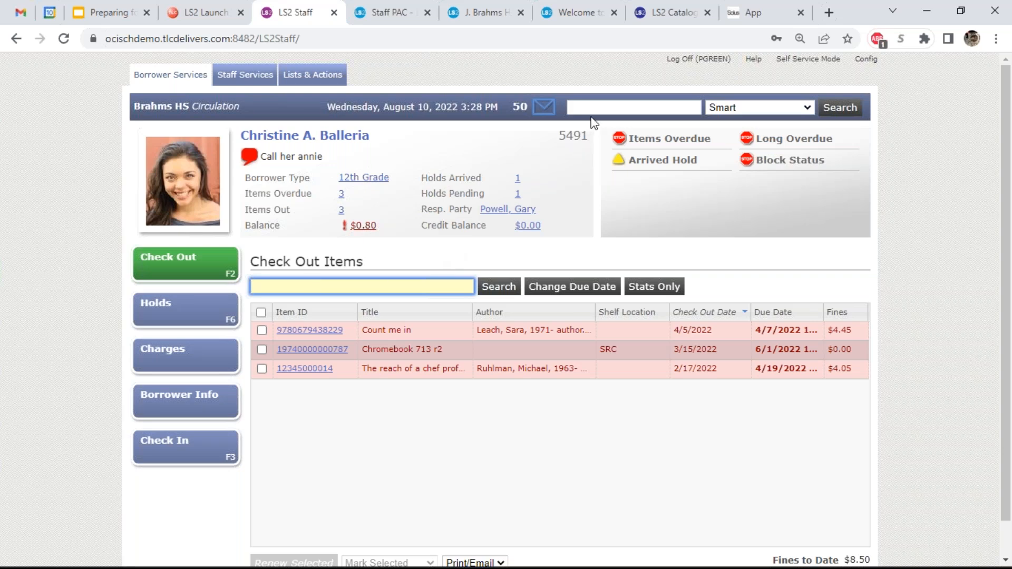
- Enter borrower IDs, cancelling an unavailable-item prompt, until the borrower with the $57.55 balance loads
text(5542)
key(Return)
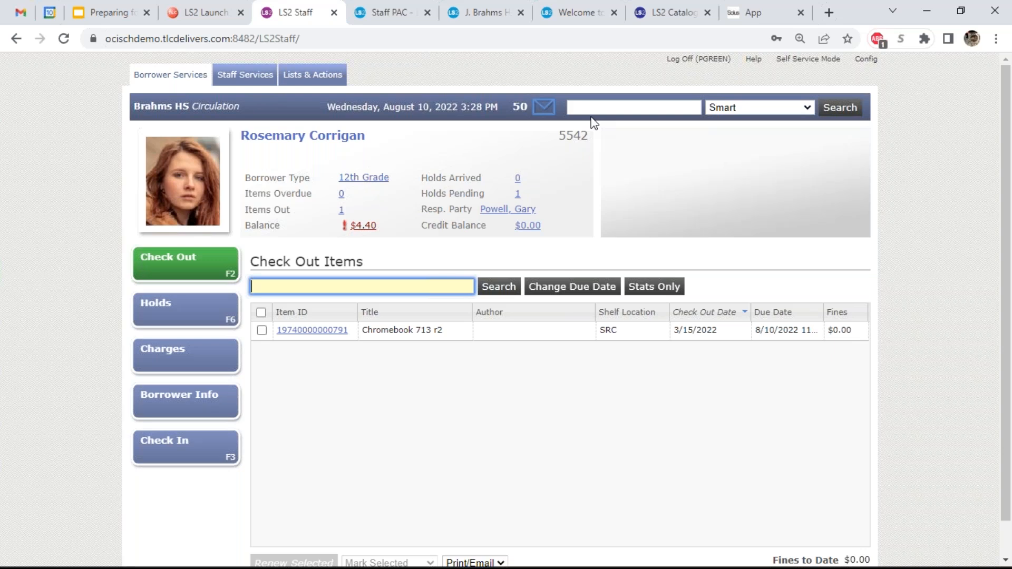
key(Return)
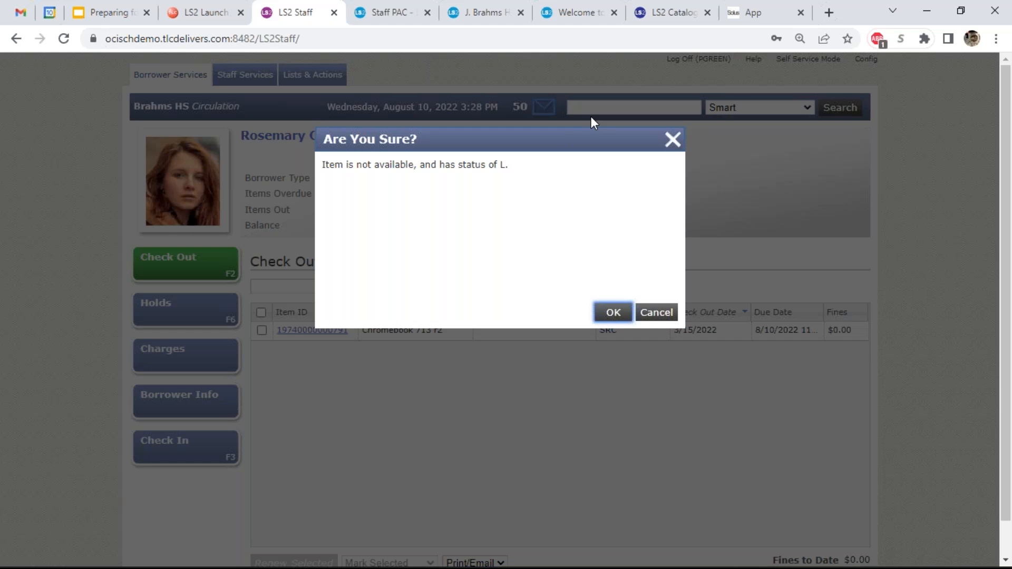
click(654, 314)
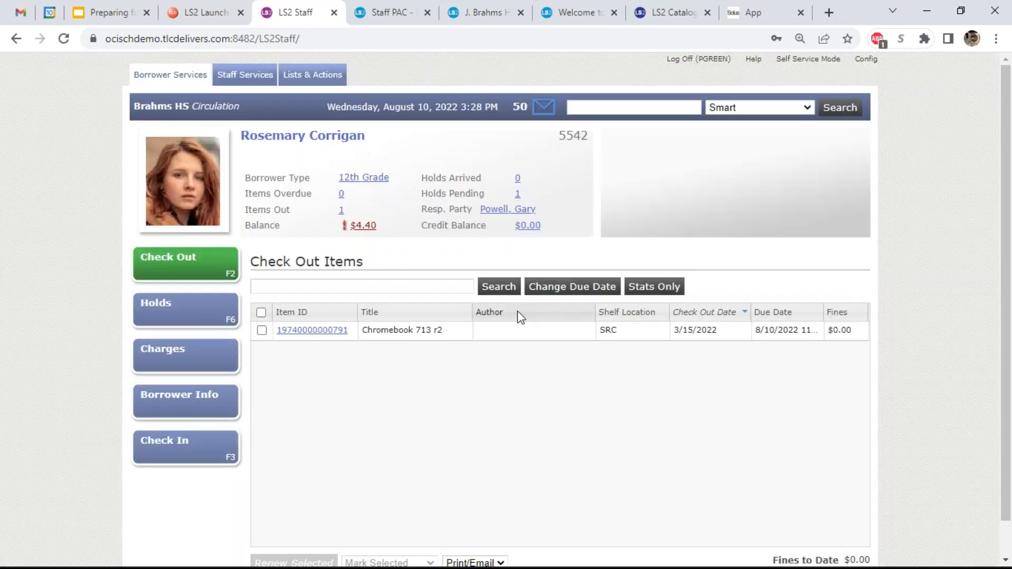
click(423, 287)
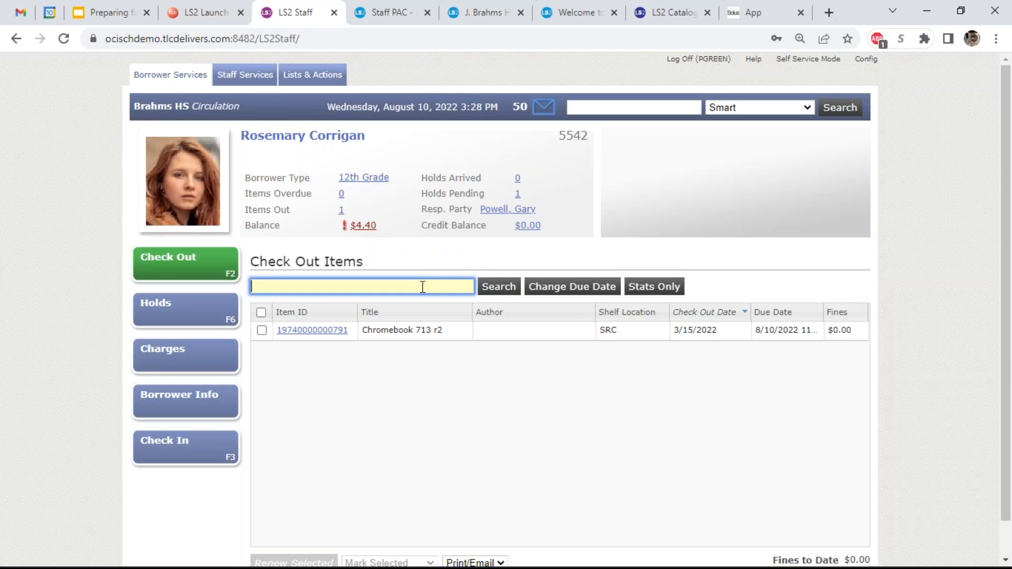
text(5183)
key(Return)
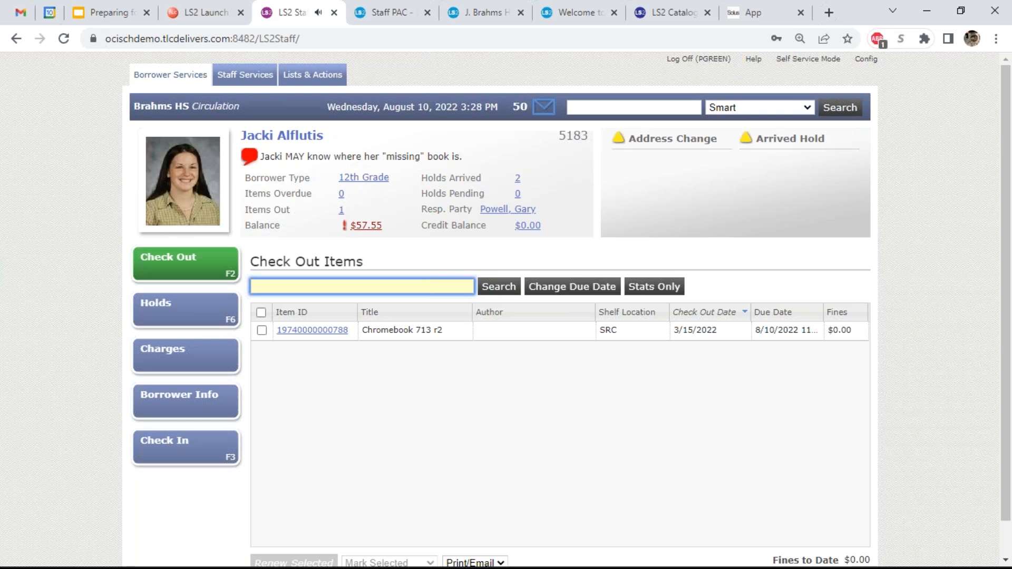
click(371, 229)
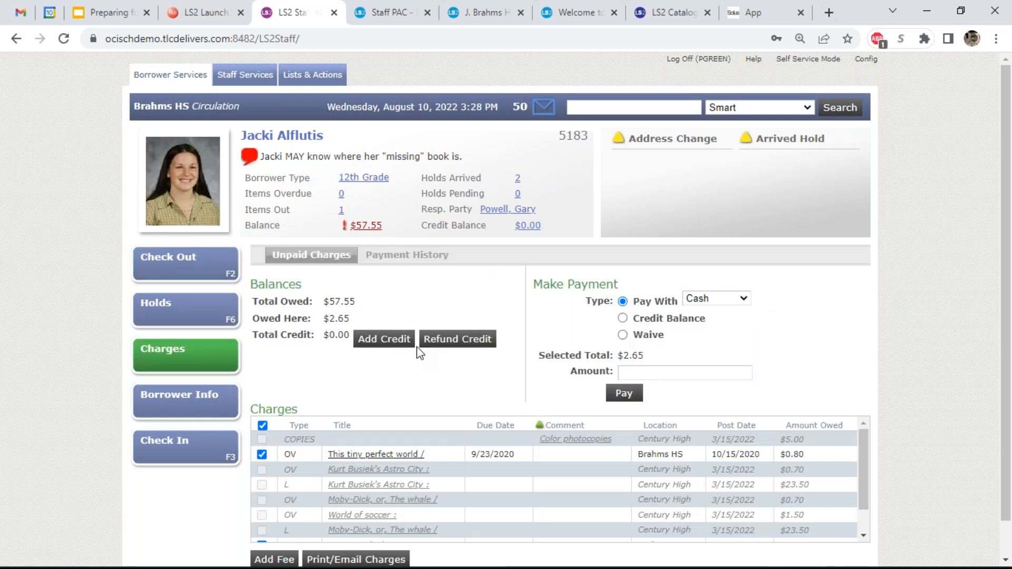
scroll(456, 471, down, 1)
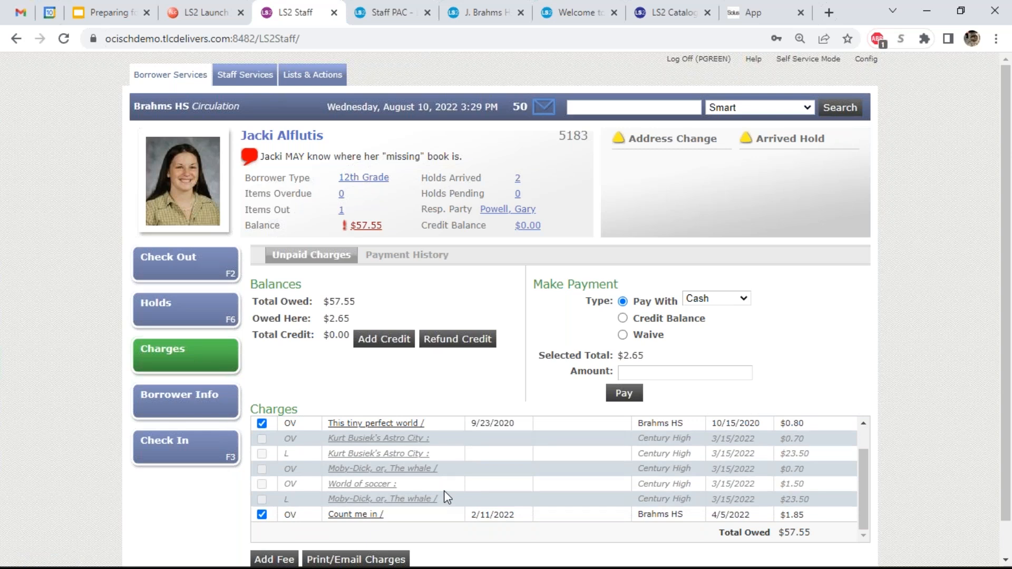
scroll(409, 461, up, 1)
scroll(407, 463, down, 2)
click(226, 274)
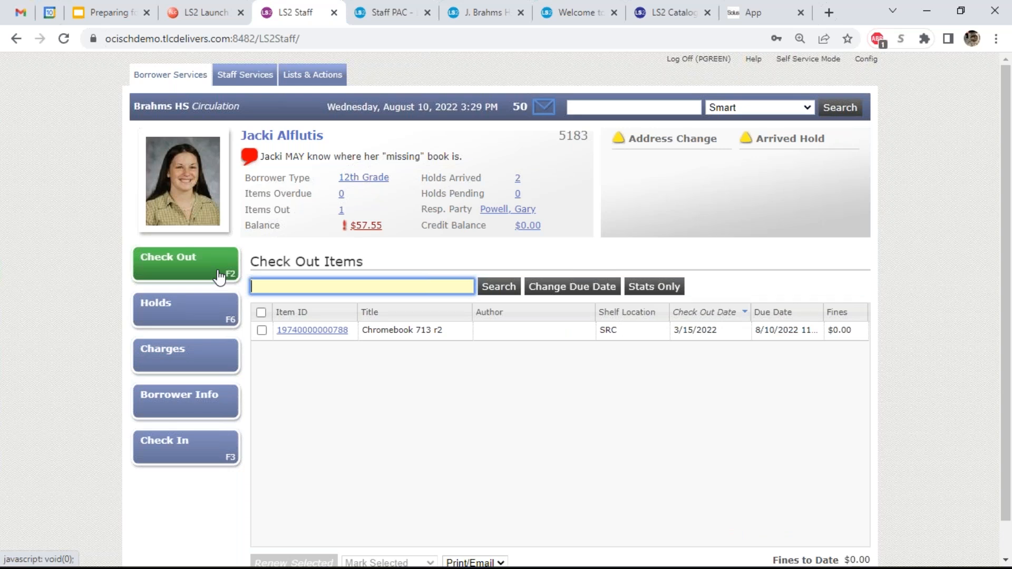
text(5542)
key(Return)
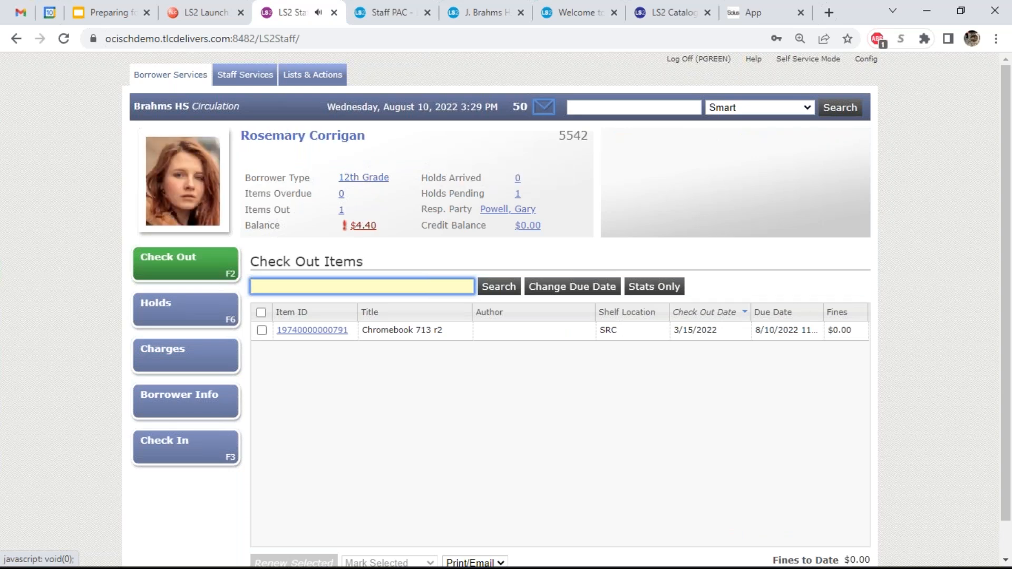
text(3690000034659)
key(Return)
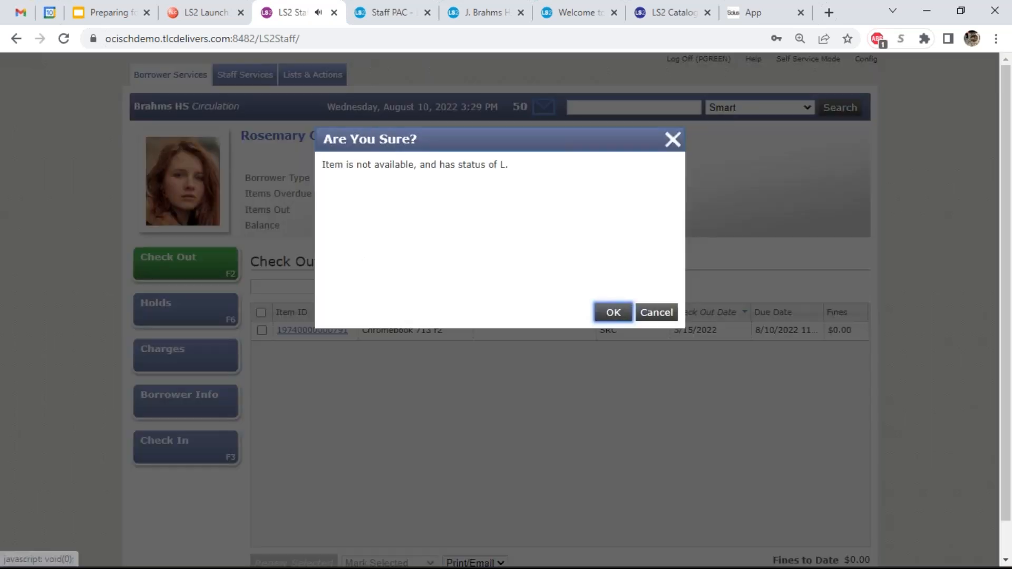
click(621, 312)
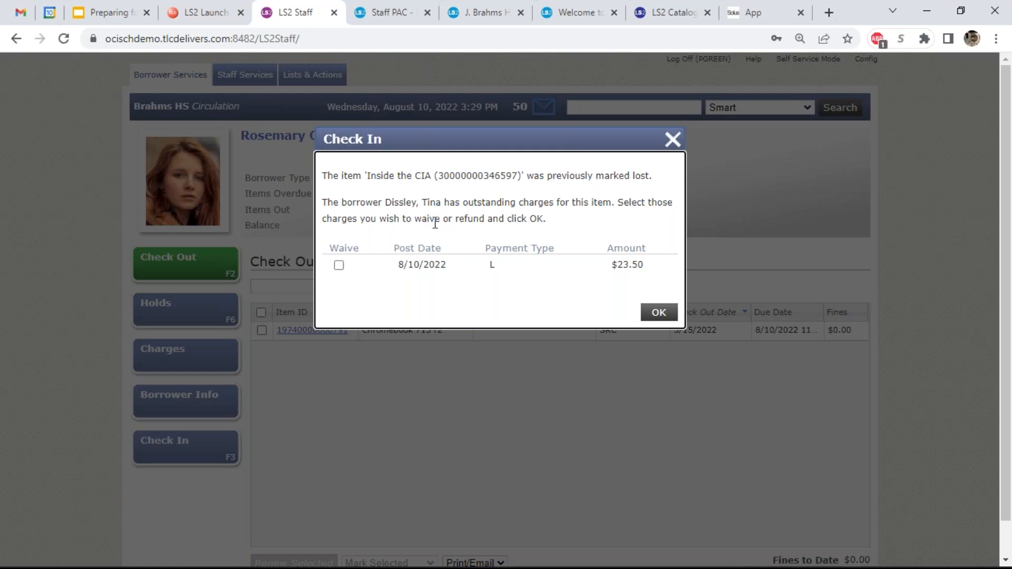
click(339, 265)
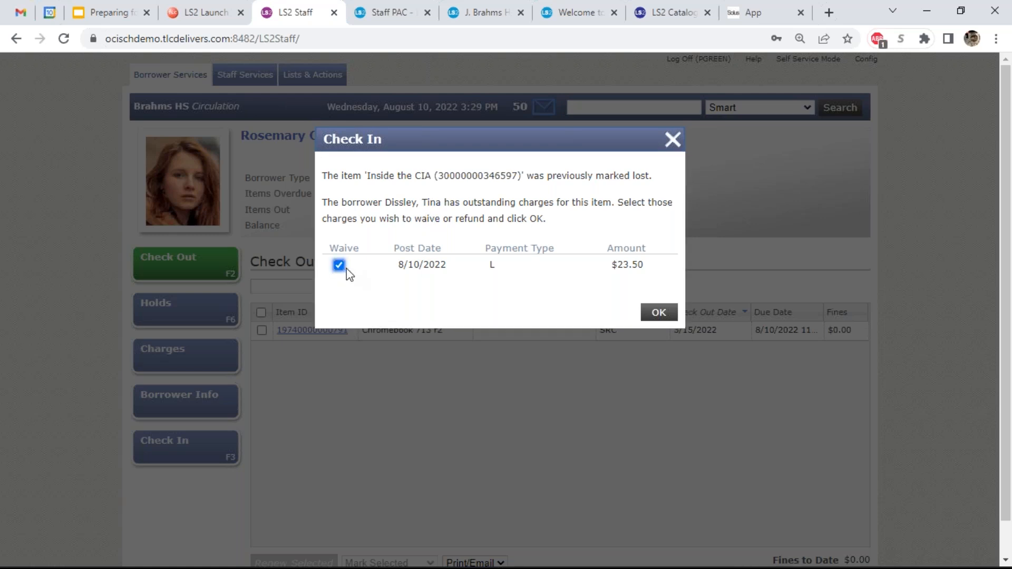
click(659, 313)
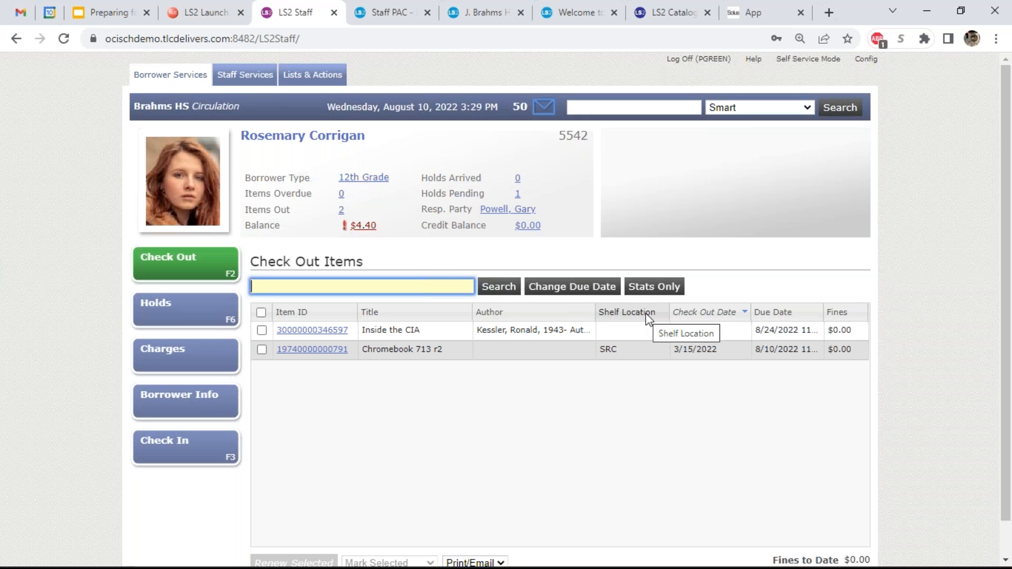
text(5481)
key(Return)
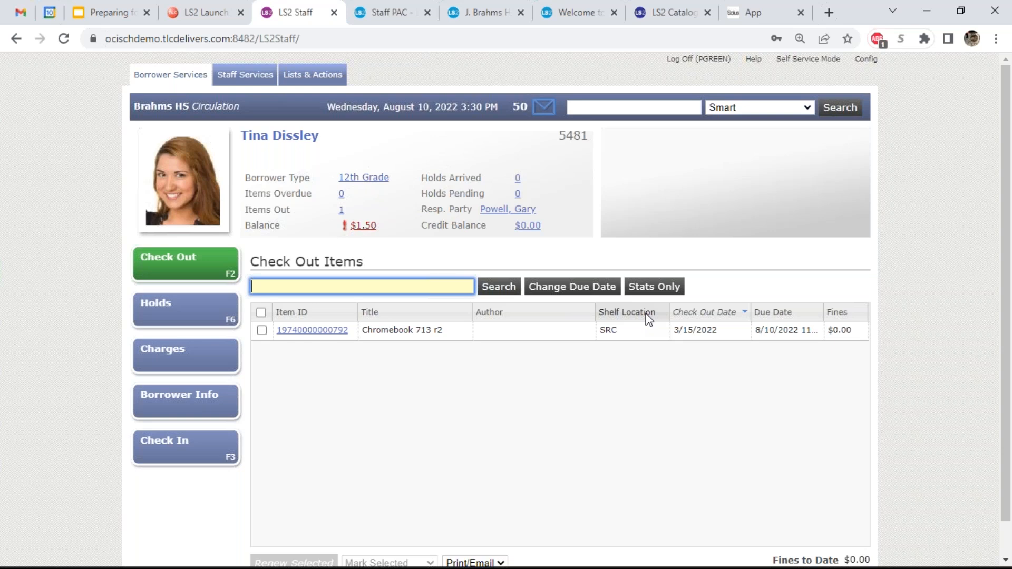
text(12345000014758)
key(Return)
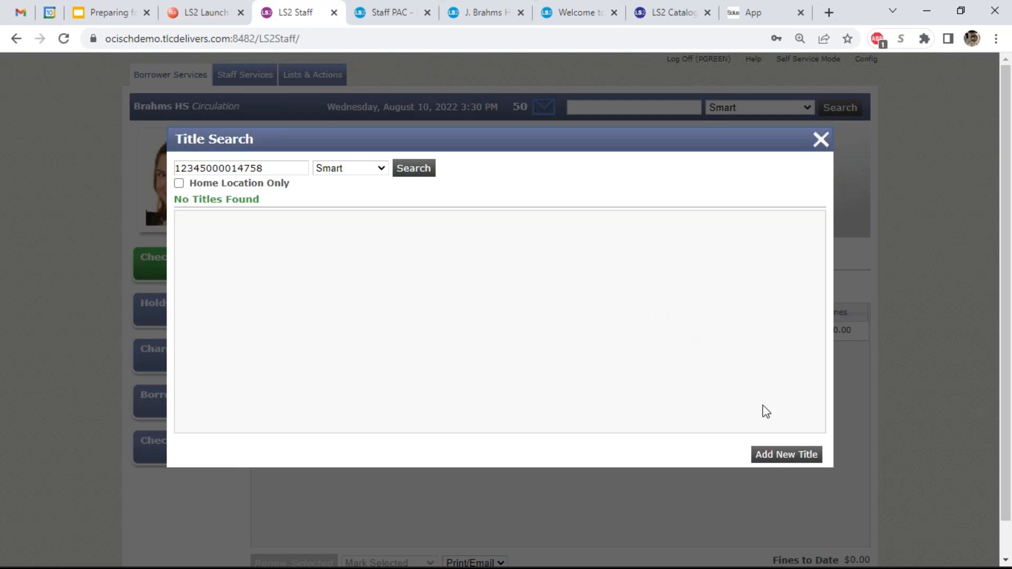
click(786, 455)
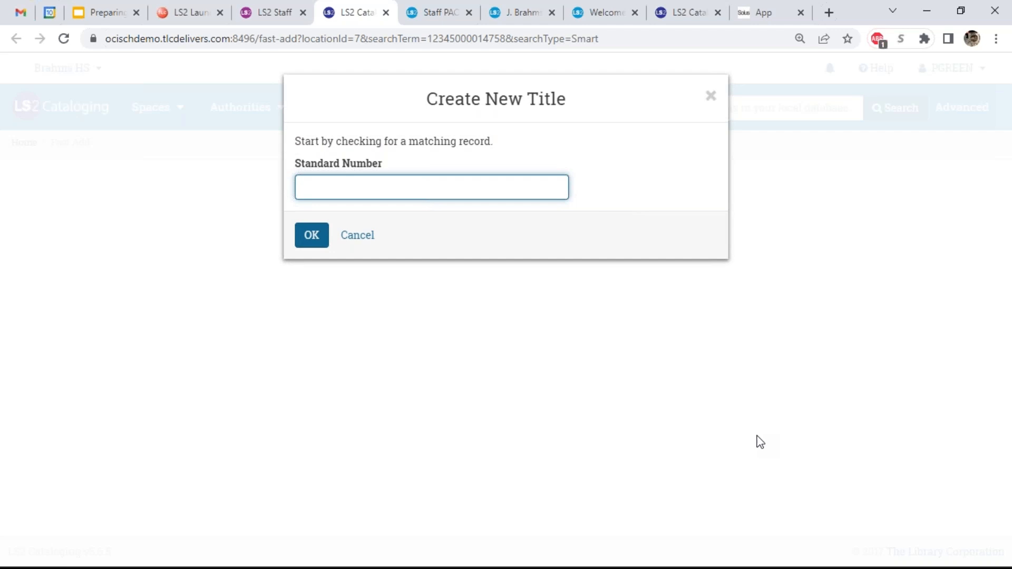
text(9780143120759)
key(Return)
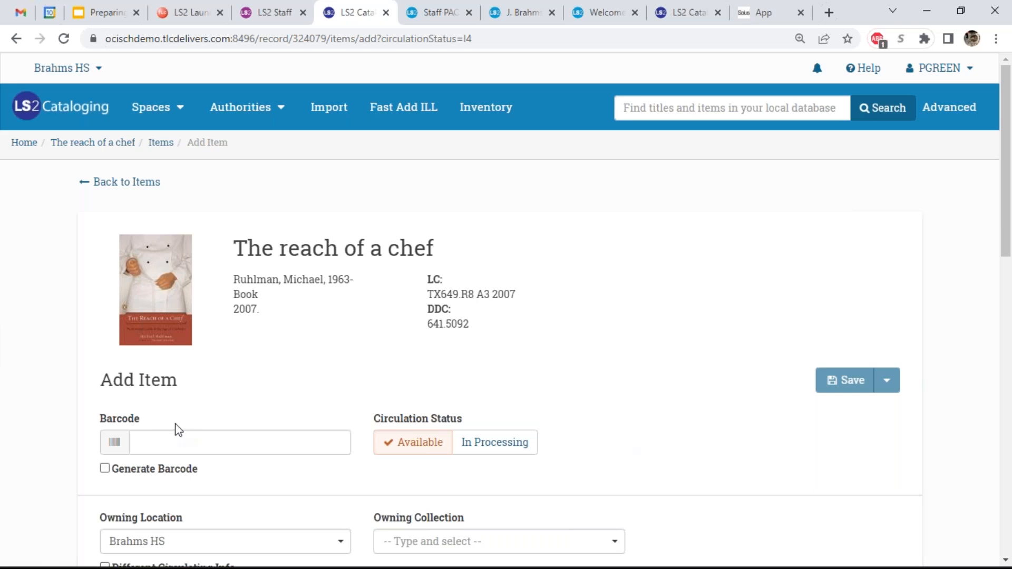
click(179, 440)
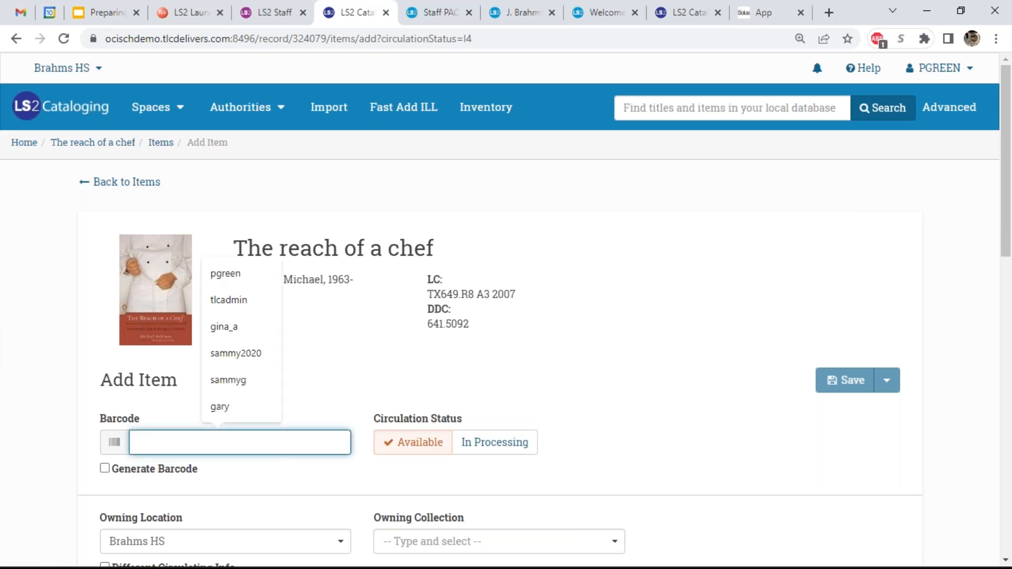
text(12345000014758)
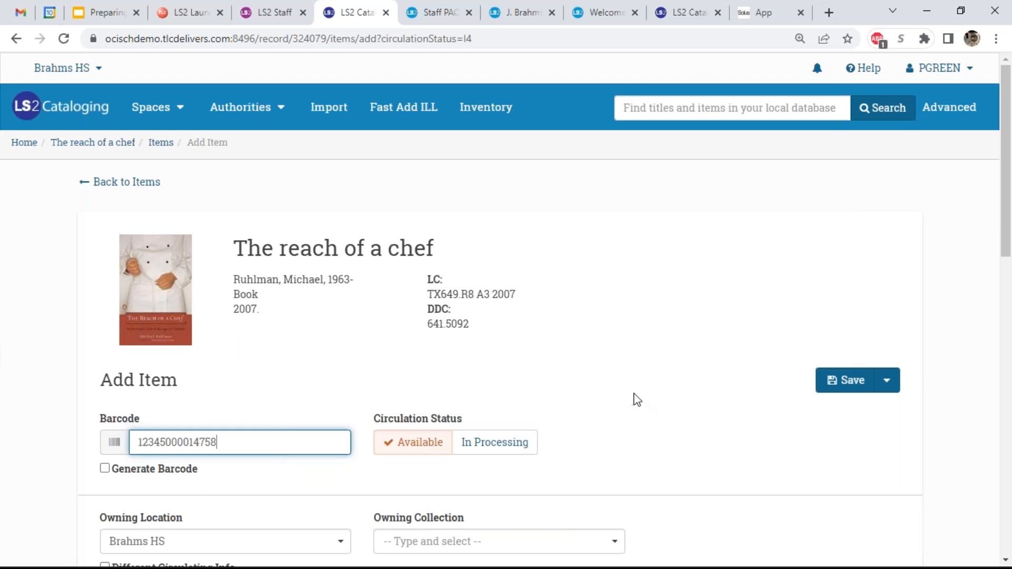
scroll(635, 400, down, 1)
click(537, 468)
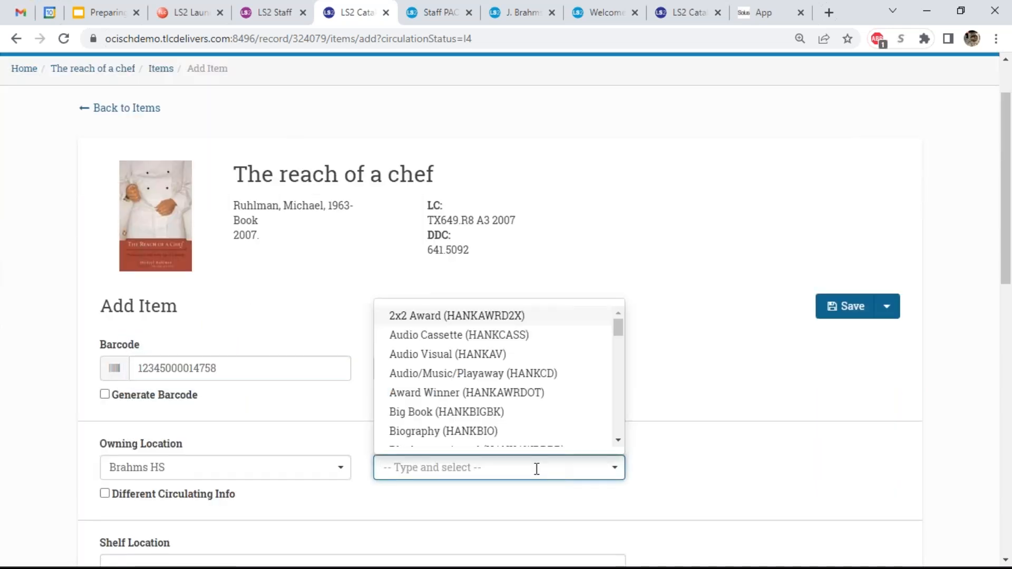
text(bio)
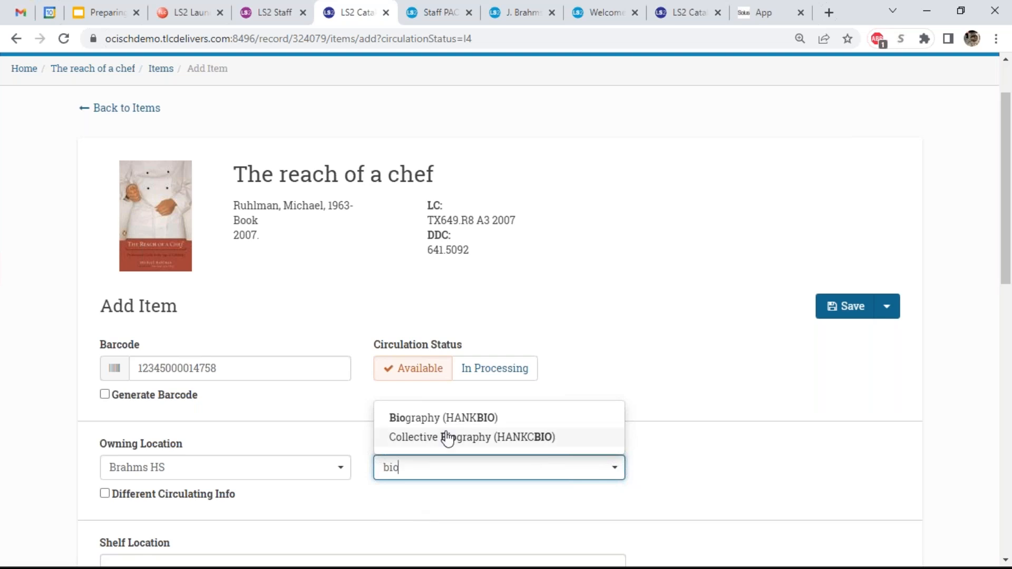
key(Return)
click(838, 311)
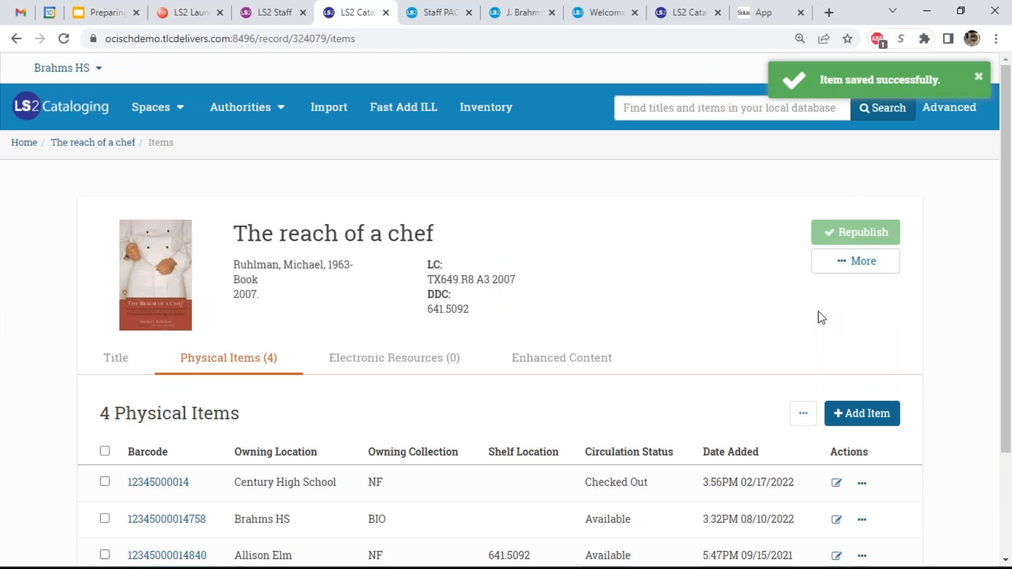
click(259, 16)
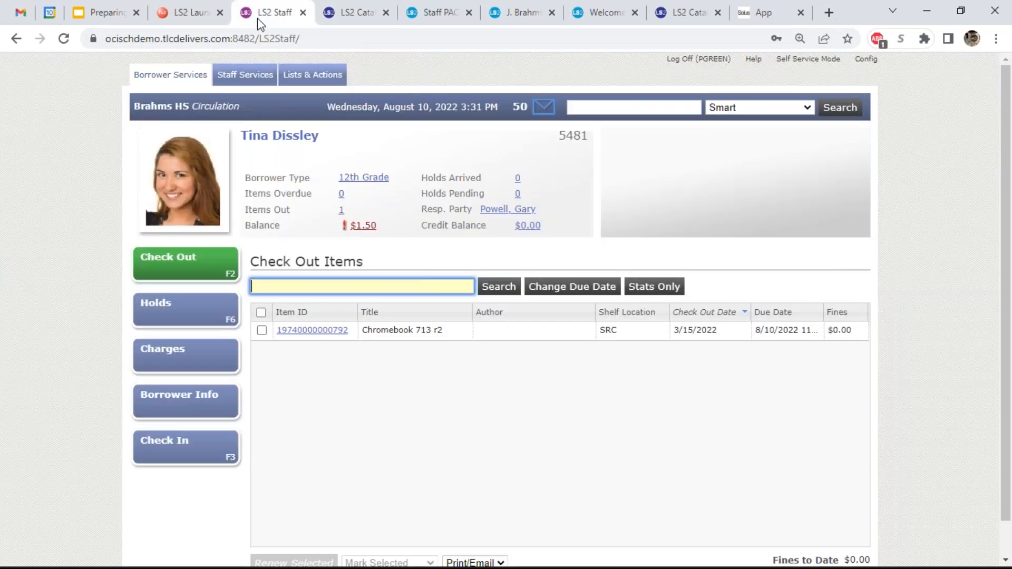
text(12345000014758)
key(Return)
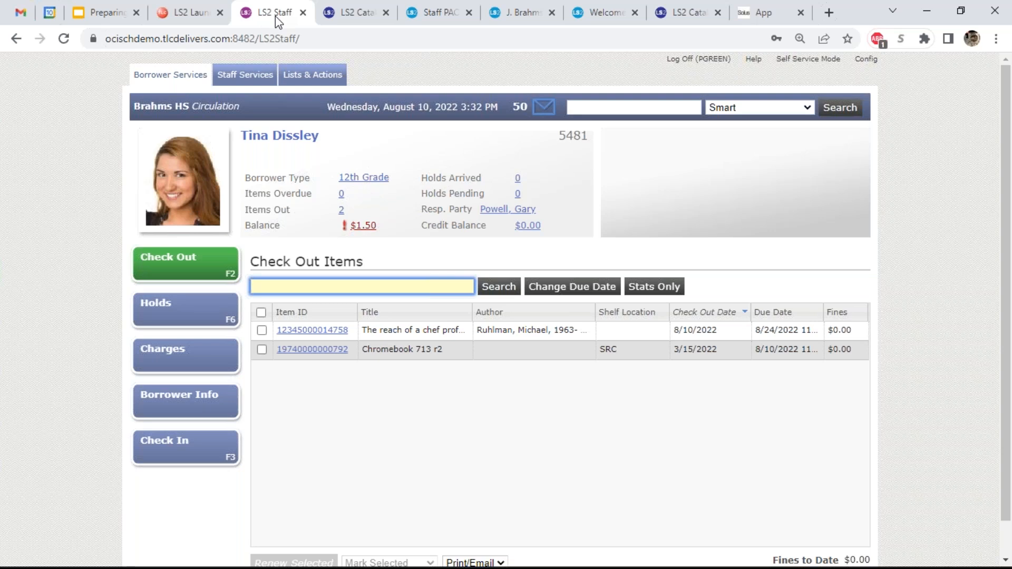
- Pay $1.00 cash on the Chromebook 713 charge without a receipt, then check payment history
click(372, 228)
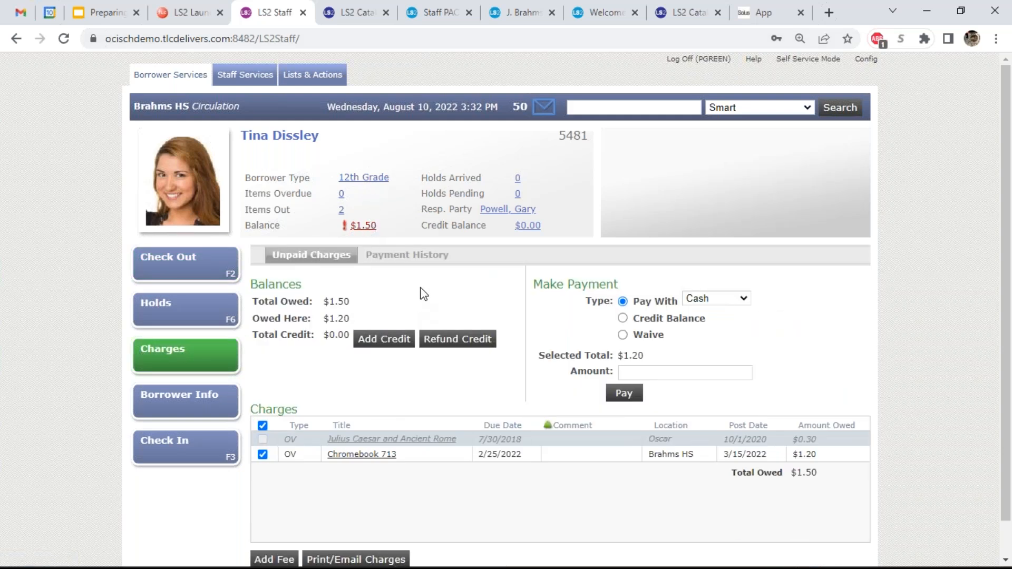
scroll(422, 293, down, 1)
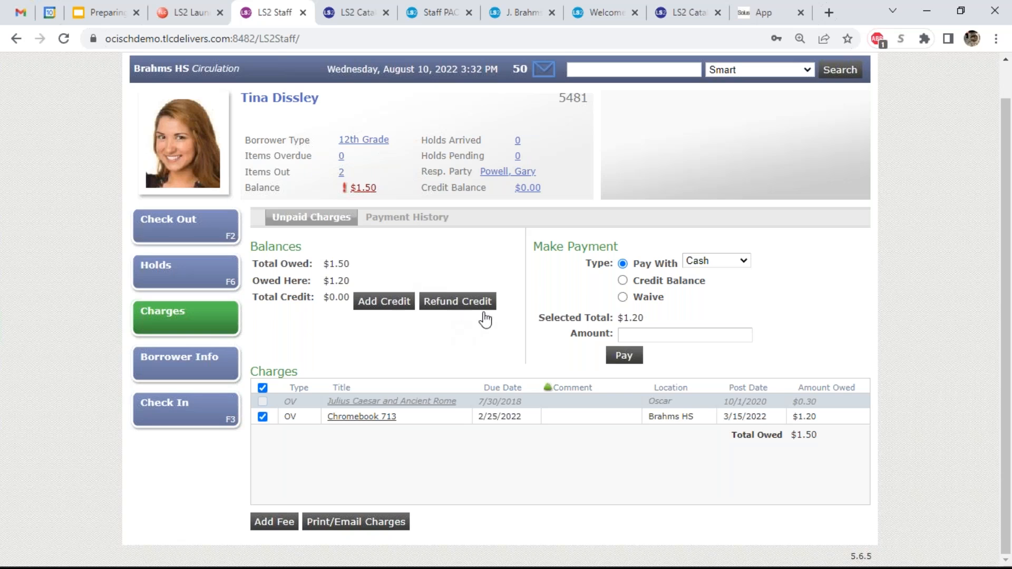
click(649, 336)
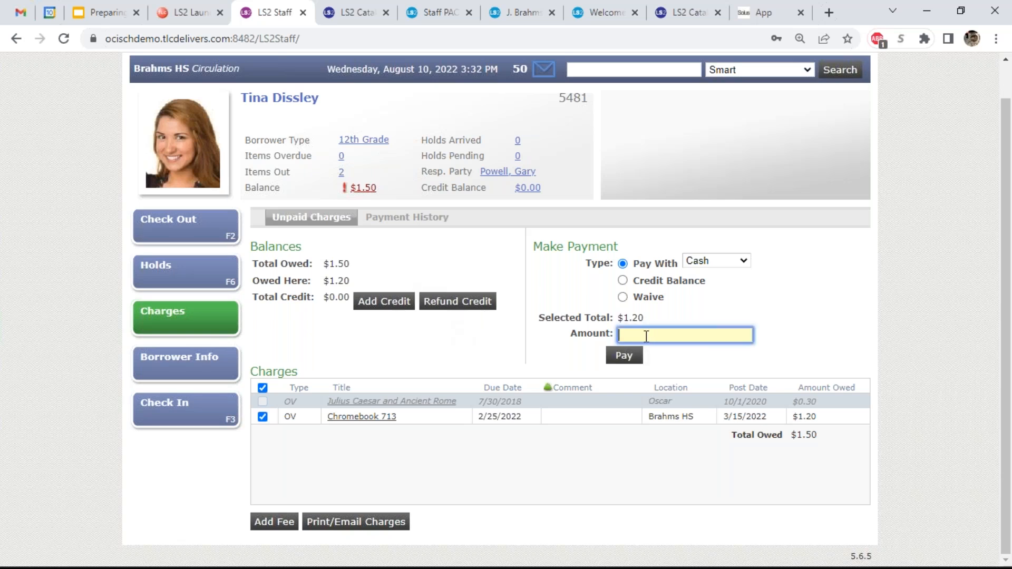
text(1.00)
click(635, 357)
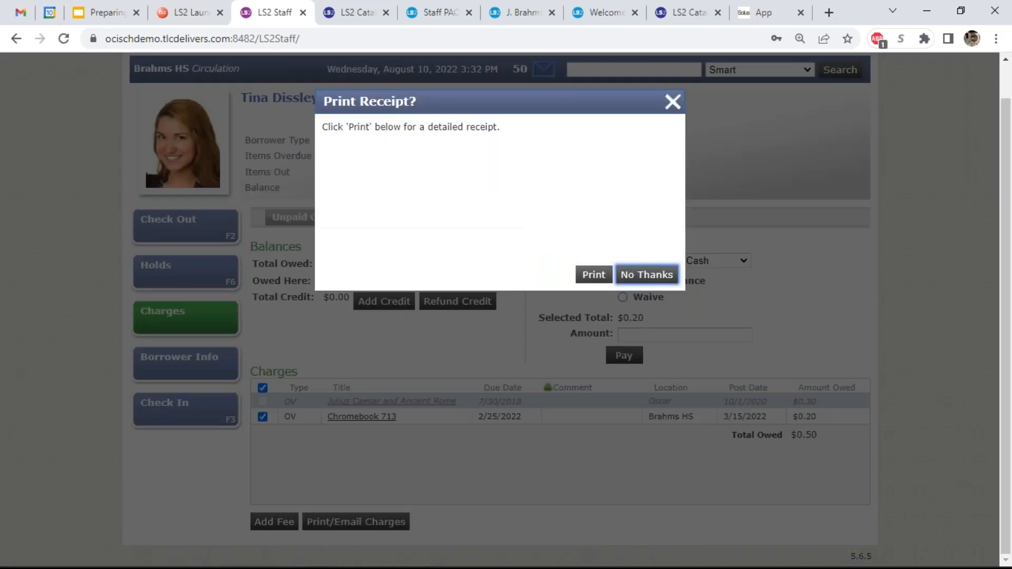
click(633, 275)
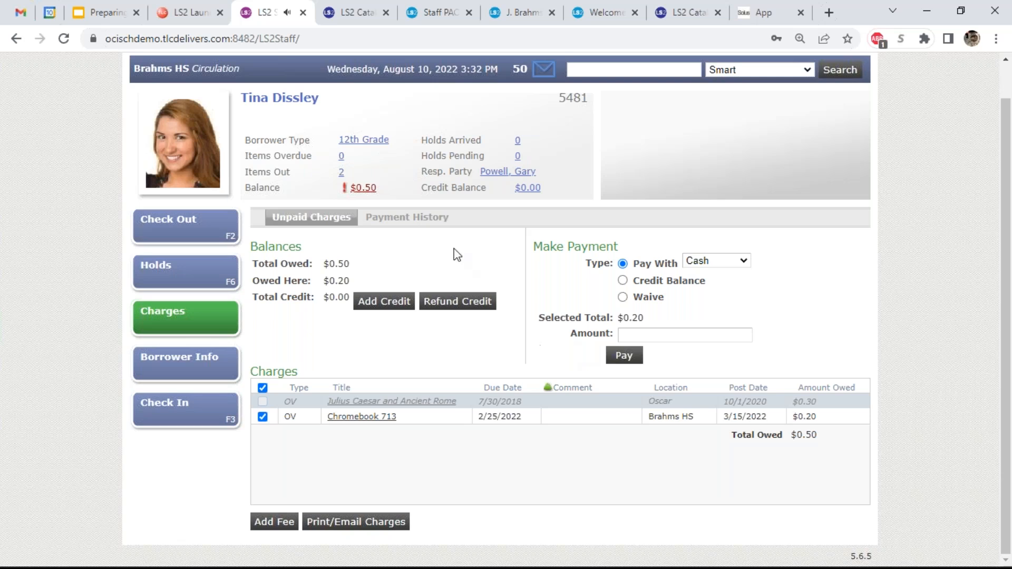
click(416, 220)
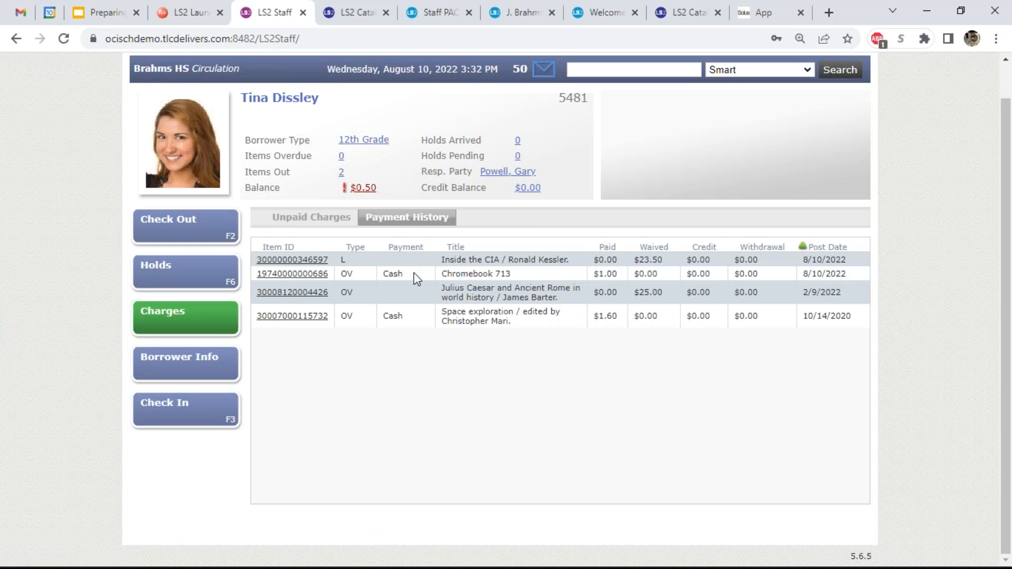
click(215, 226)
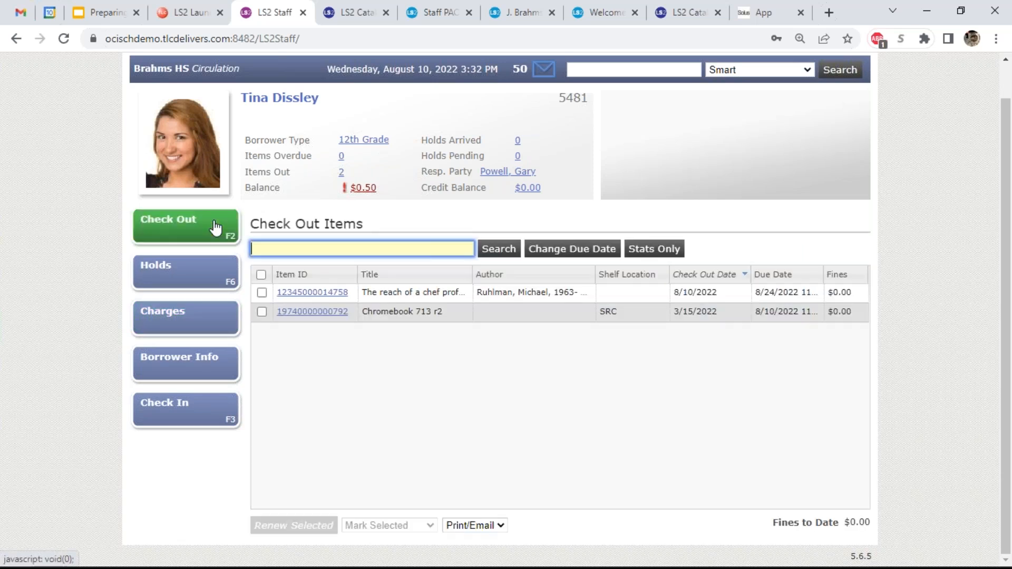
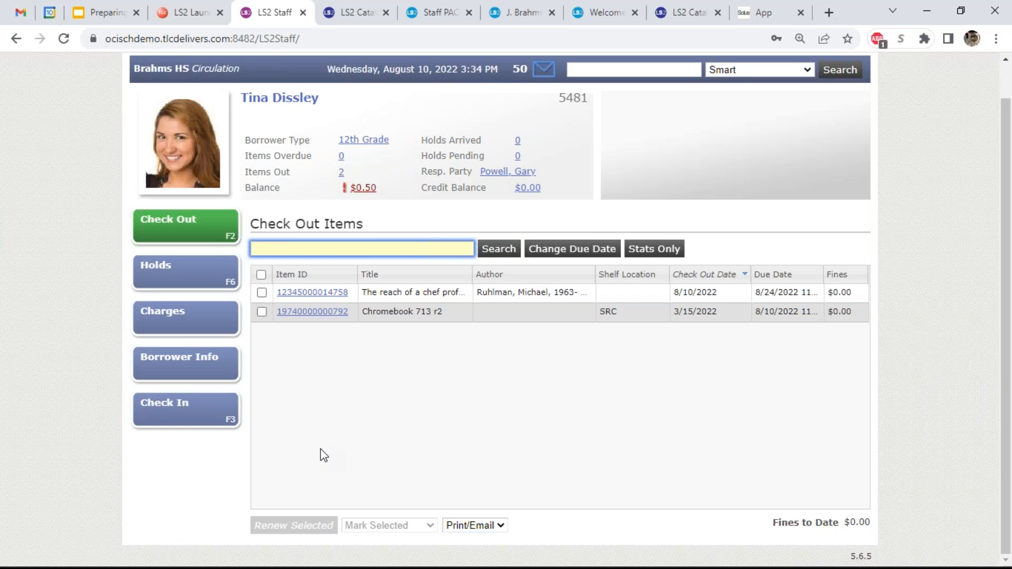
- Clear the current borrower from the Check Out screen with Escape
key(Escape)
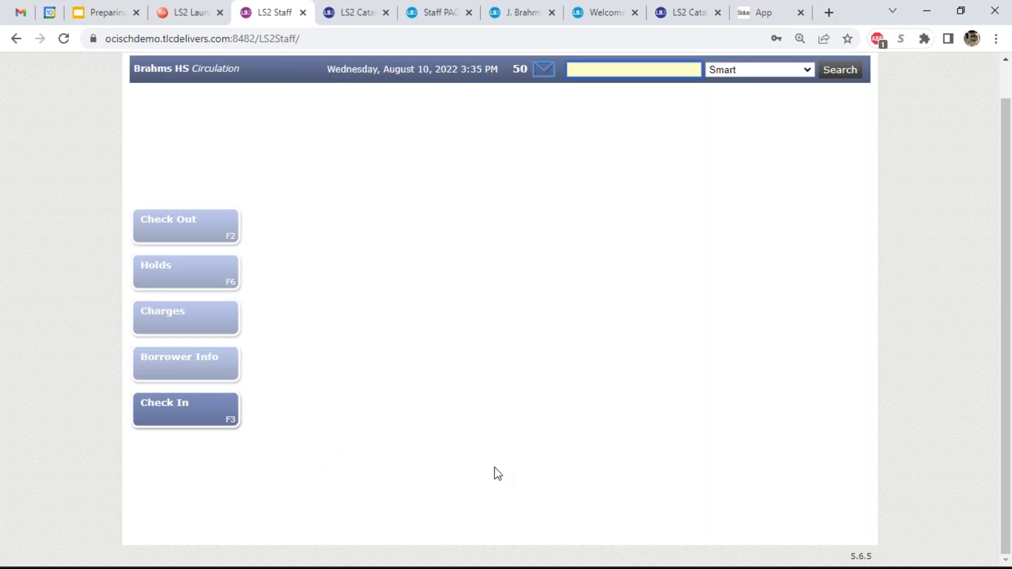
scroll(495, 472, up, 1)
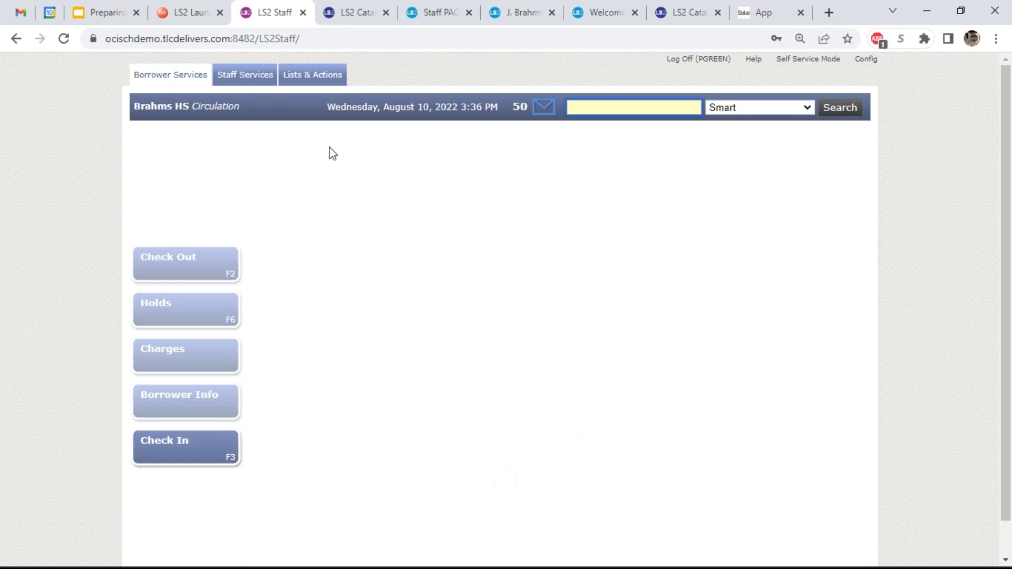
- Open Titles & Items under Staff Services to show the 'Inside the CIA' record
click(258, 83)
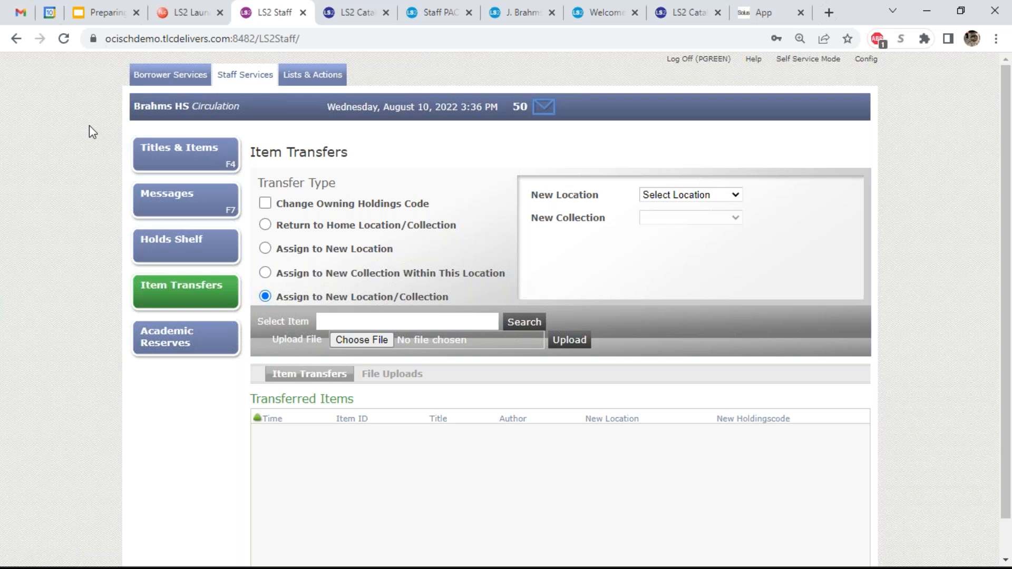
click(158, 158)
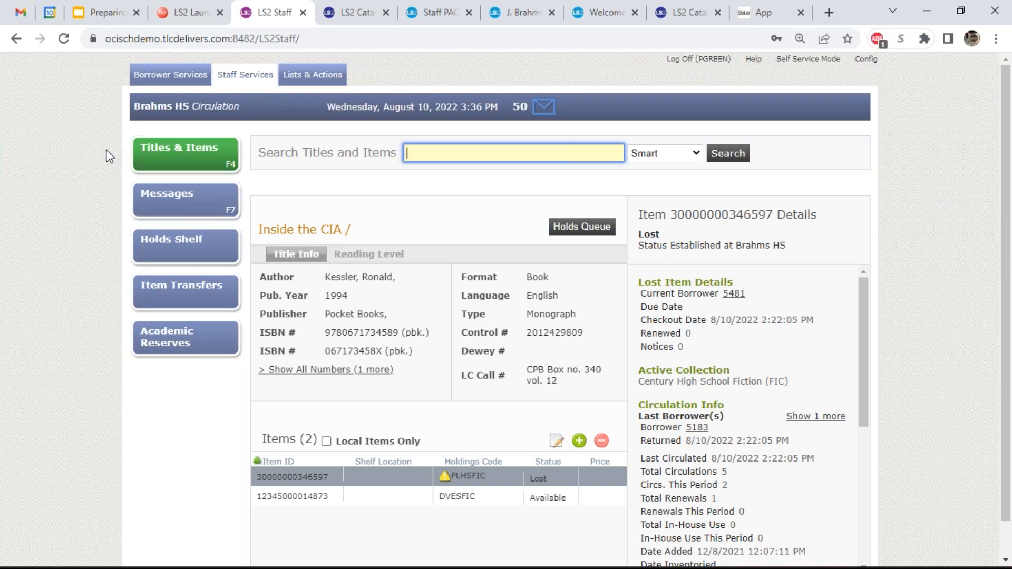
click(664, 152)
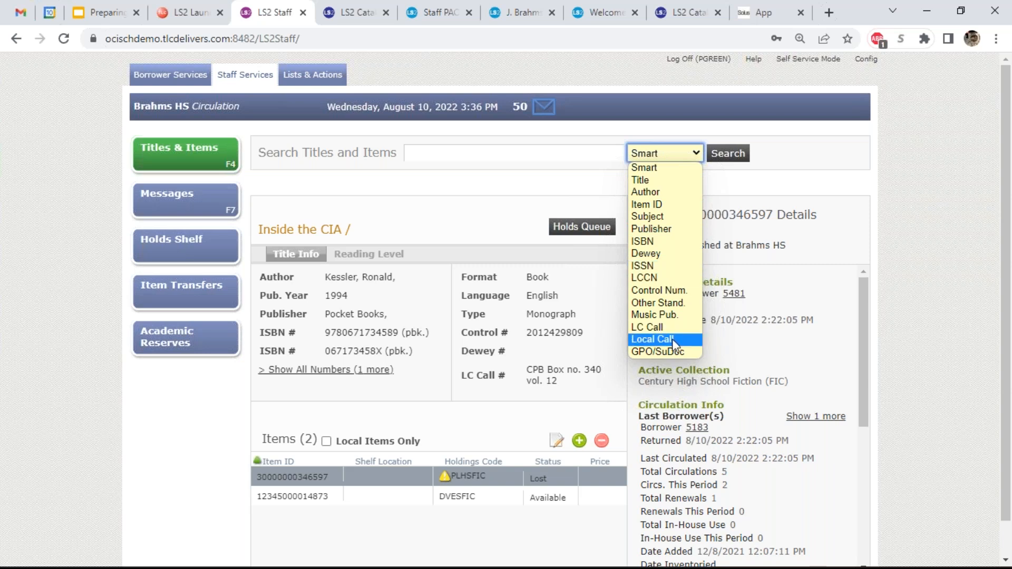
click(440, 210)
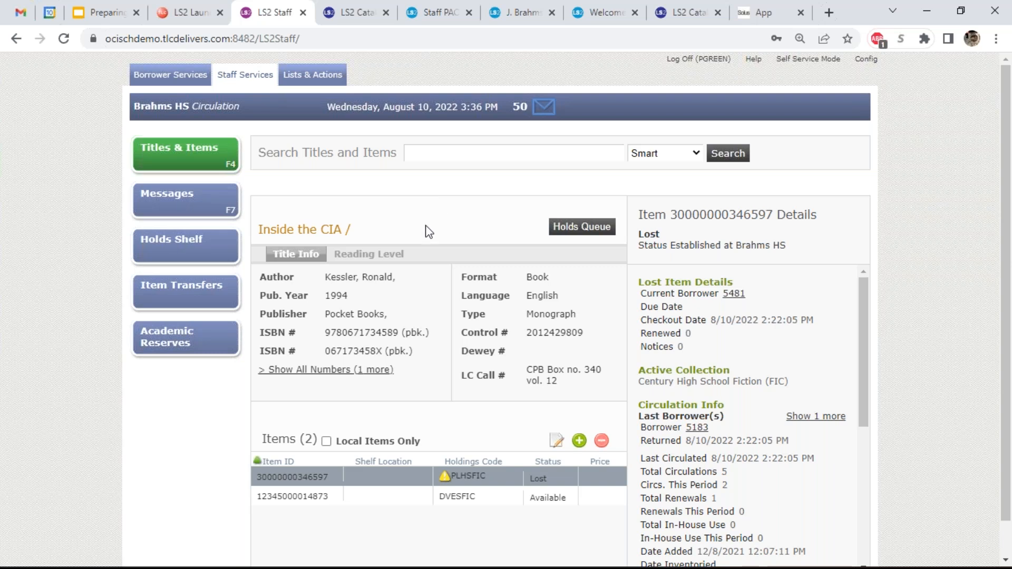
click(327, 494)
click(327, 481)
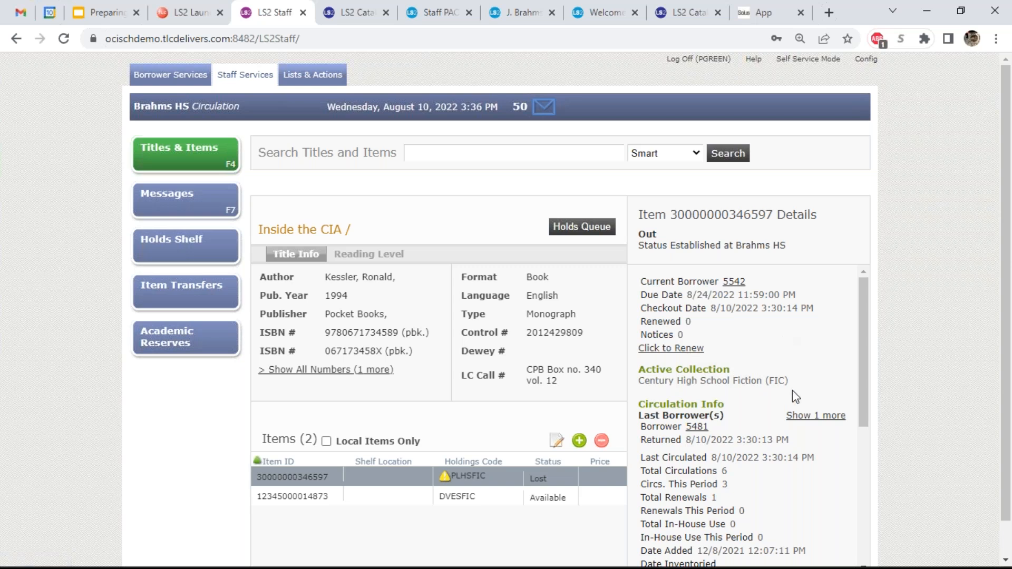
click(817, 416)
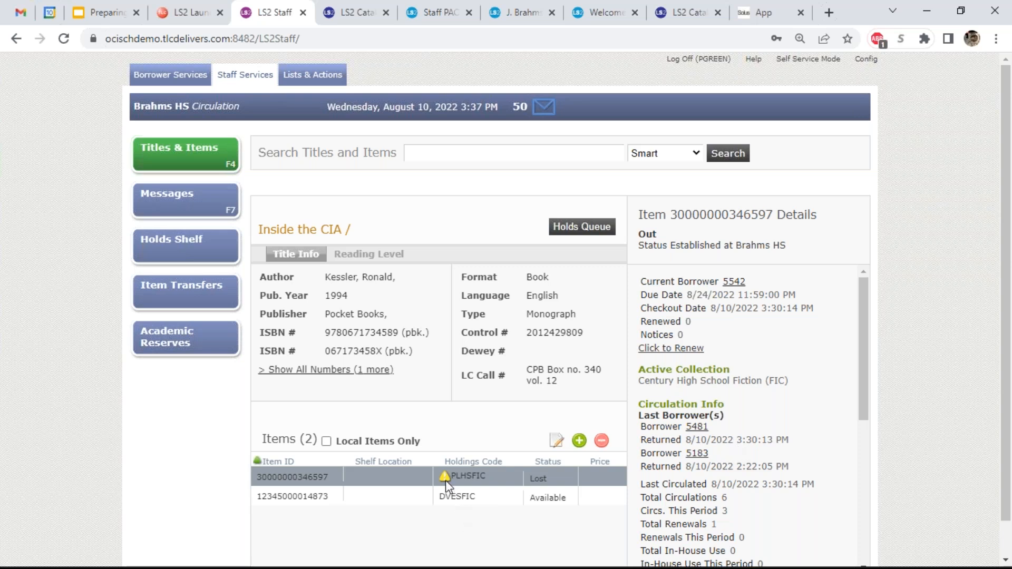
- Open and cancel the Edit Item form unchanged, then show the 45 staff messages
mouse_move(445, 479)
click(556, 441)
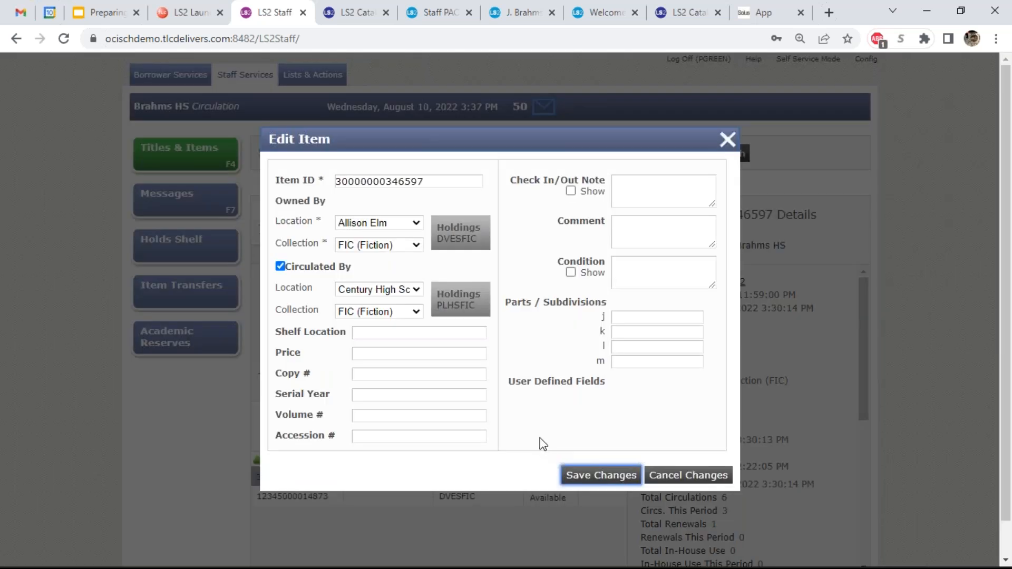
click(654, 476)
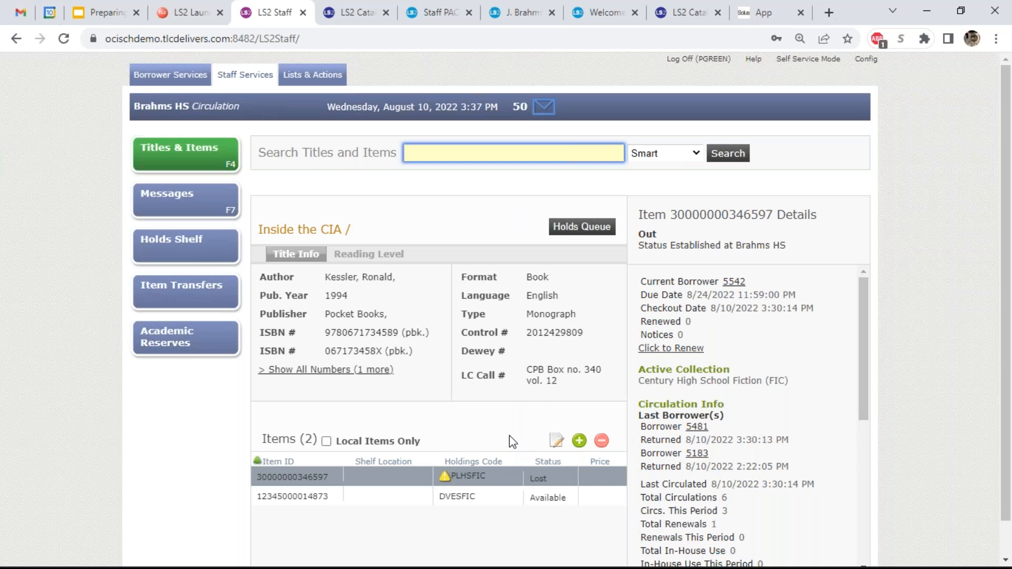
click(221, 206)
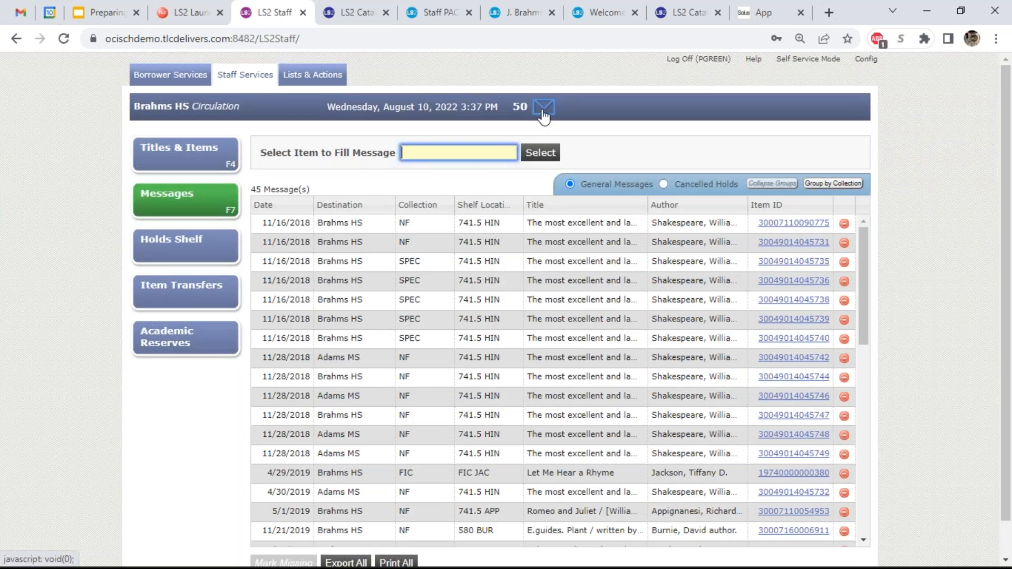
- Group the staff messages by collection and scroll through the groups
click(834, 185)
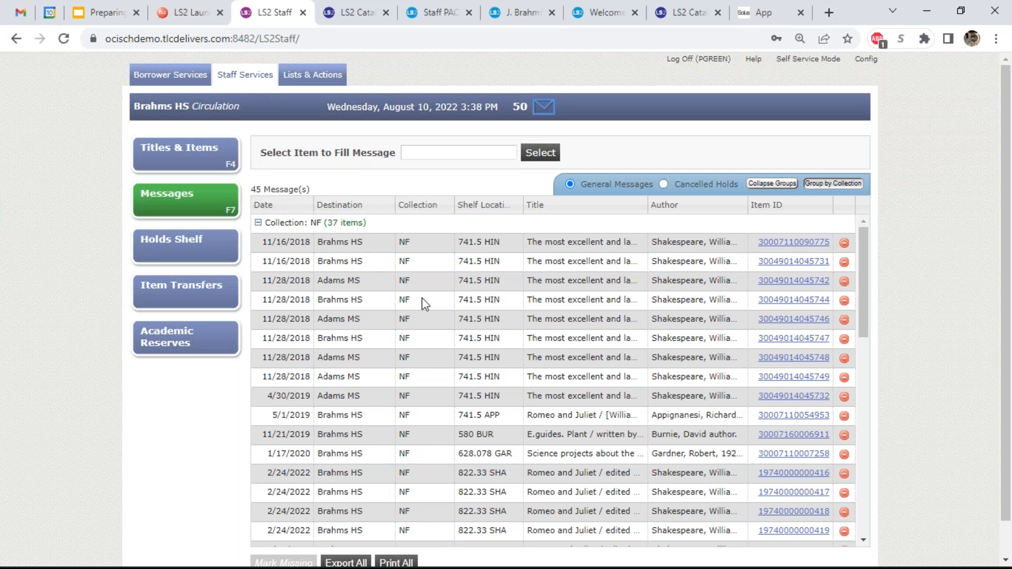
scroll(427, 303, down, 10)
scroll(427, 304, down, 1)
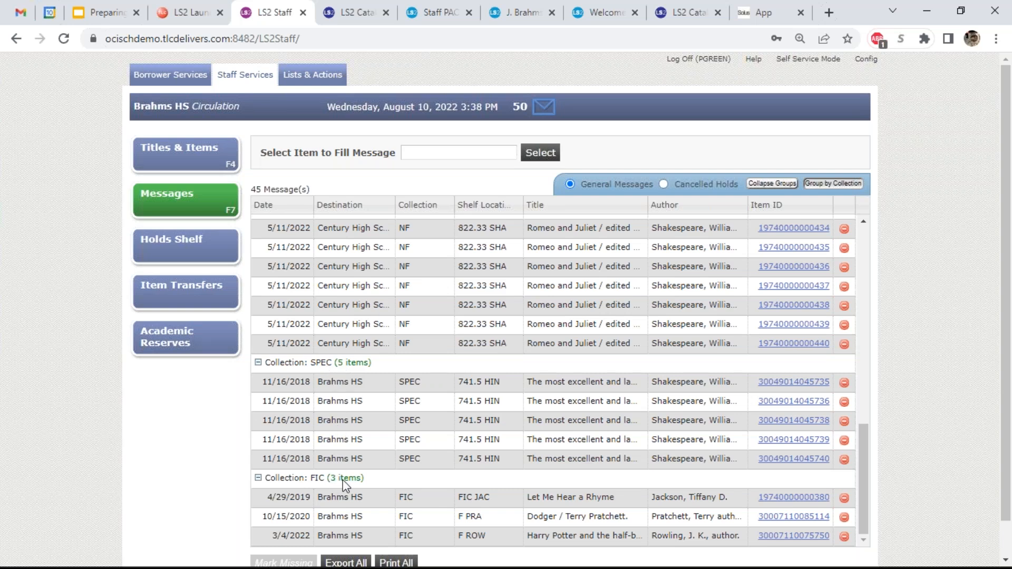
scroll(448, 456, up, 8)
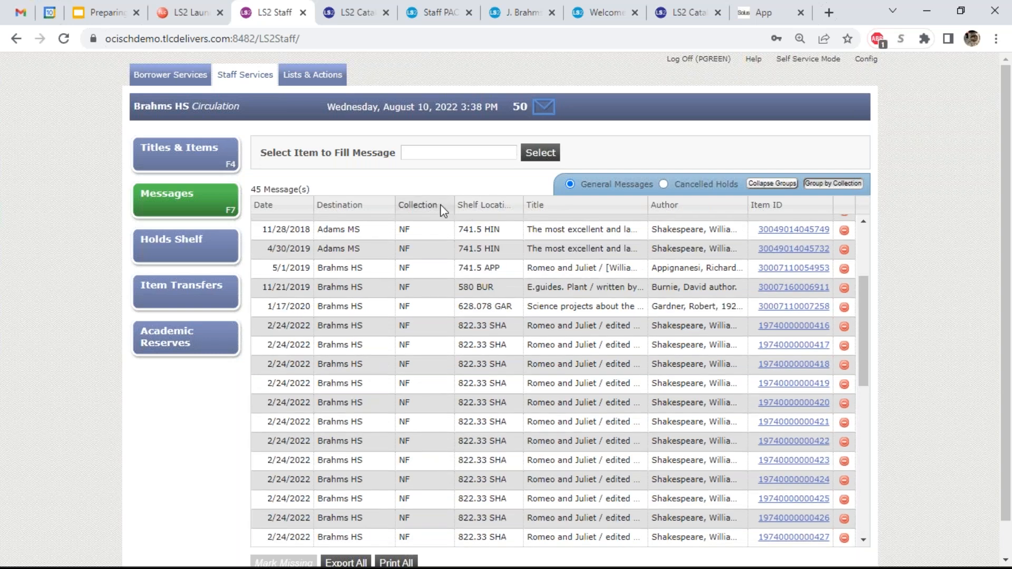
- Sort the messages by Collection, Shelf Location, Title, then Author, and return to Borrower Services
right_click(444, 211)
click(434, 207)
click(487, 205)
click(553, 203)
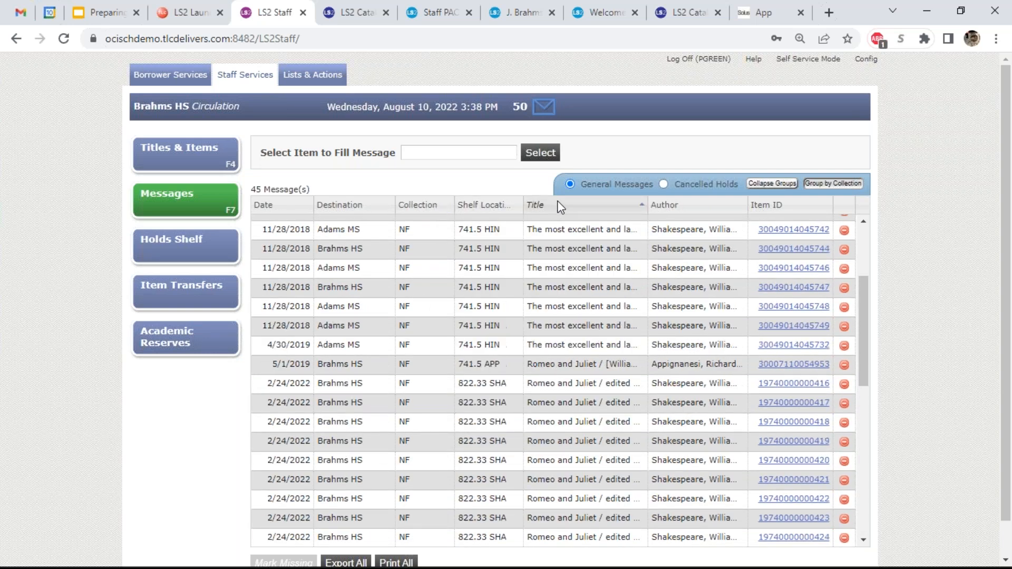
click(680, 207)
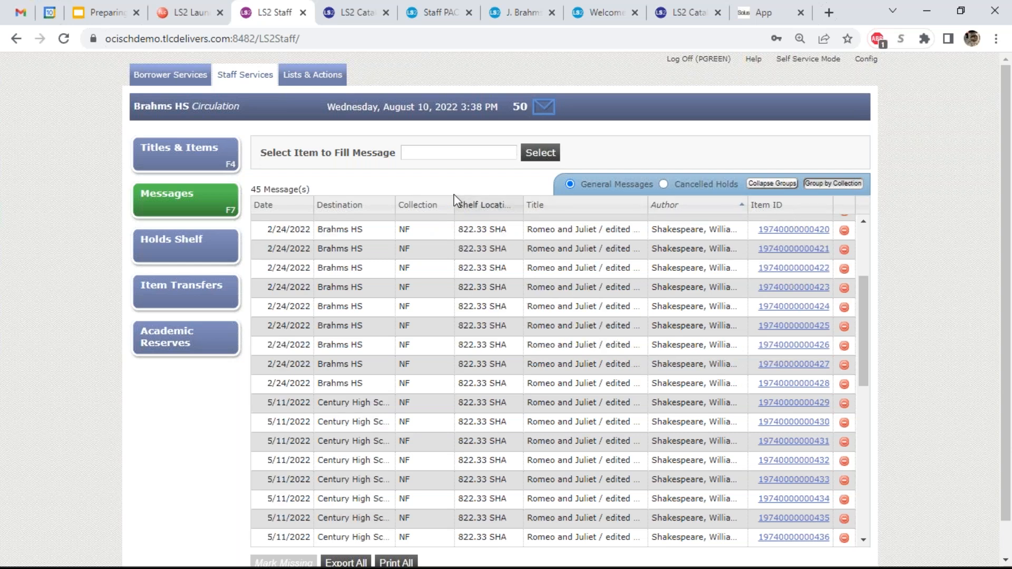
click(157, 79)
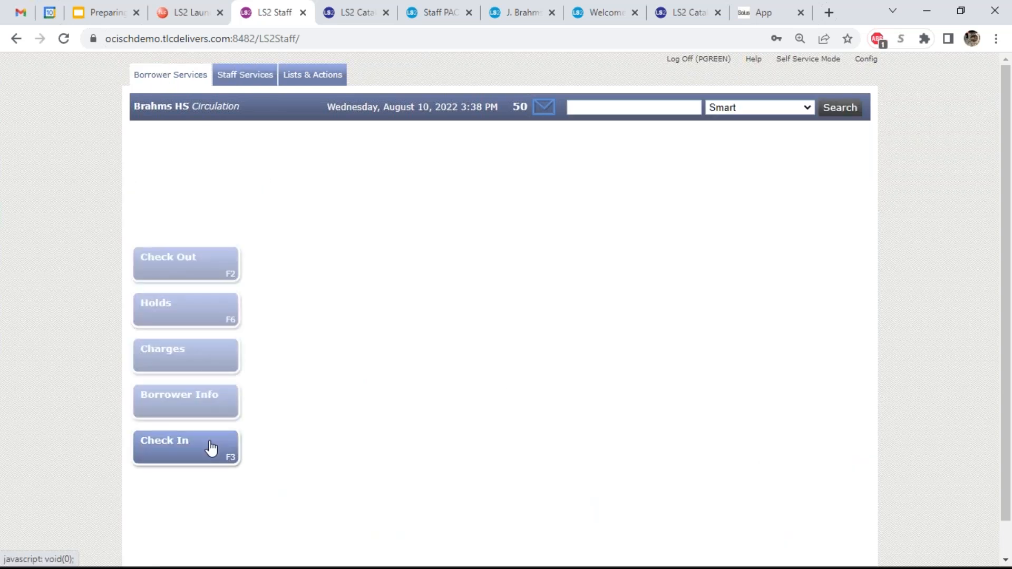
- Open the most recent borrower's checkouts and sort them by Author, then Shelf Location
click(615, 107)
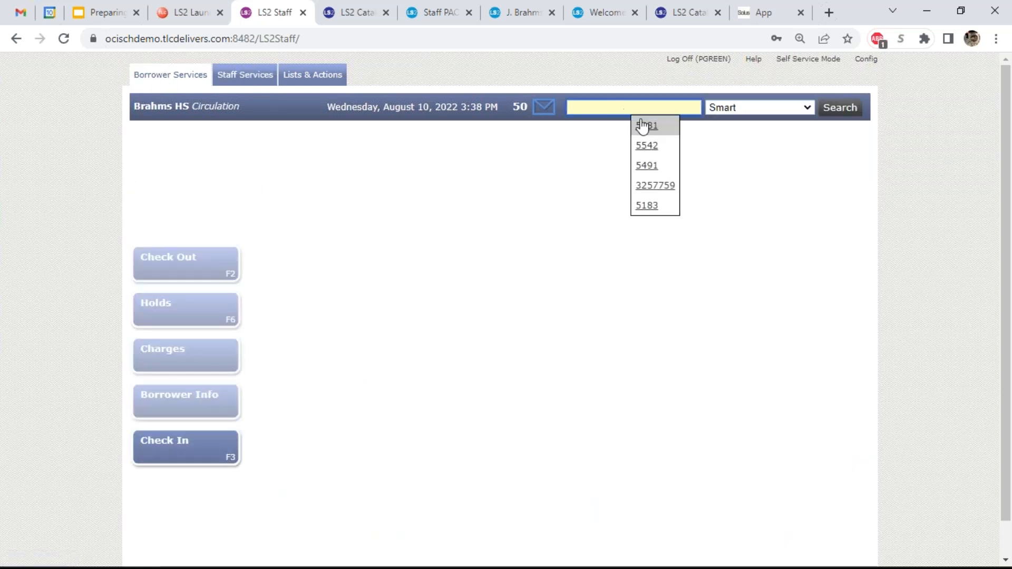
click(646, 126)
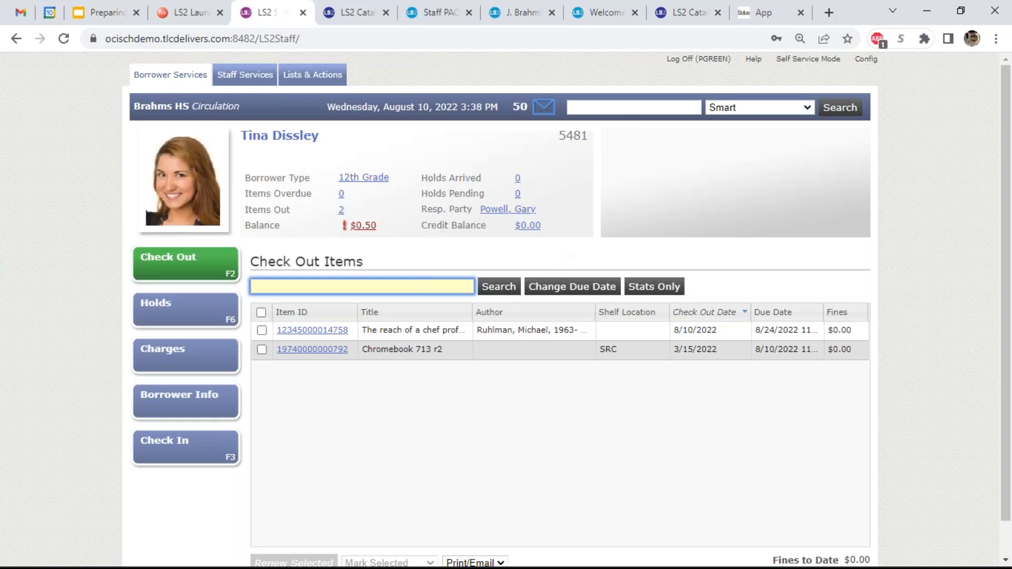
right_click(509, 315)
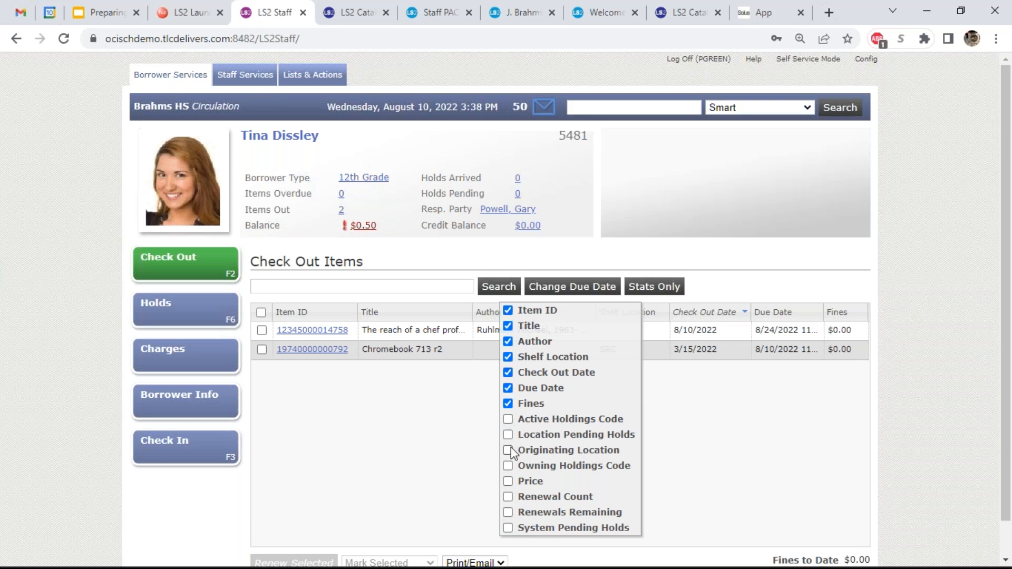
click(482, 312)
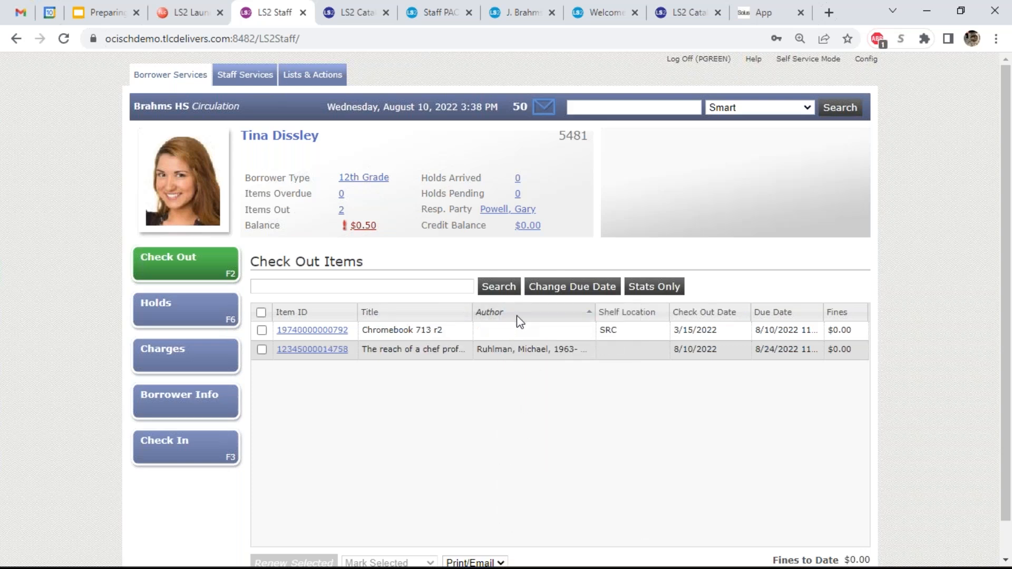
click(609, 315)
- Move the Fines and Due Date columns after Title and sort the checkouts by Title
drag(771, 312, 486, 312)
drag(837, 312, 576, 312)
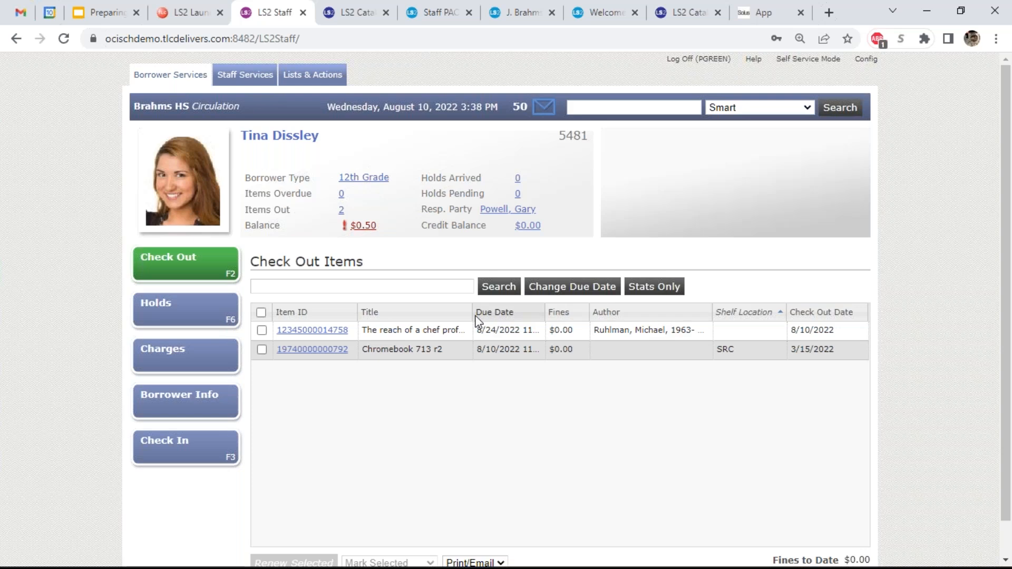
click(438, 314)
drag(527, 314, 601, 311)
right_click(665, 312)
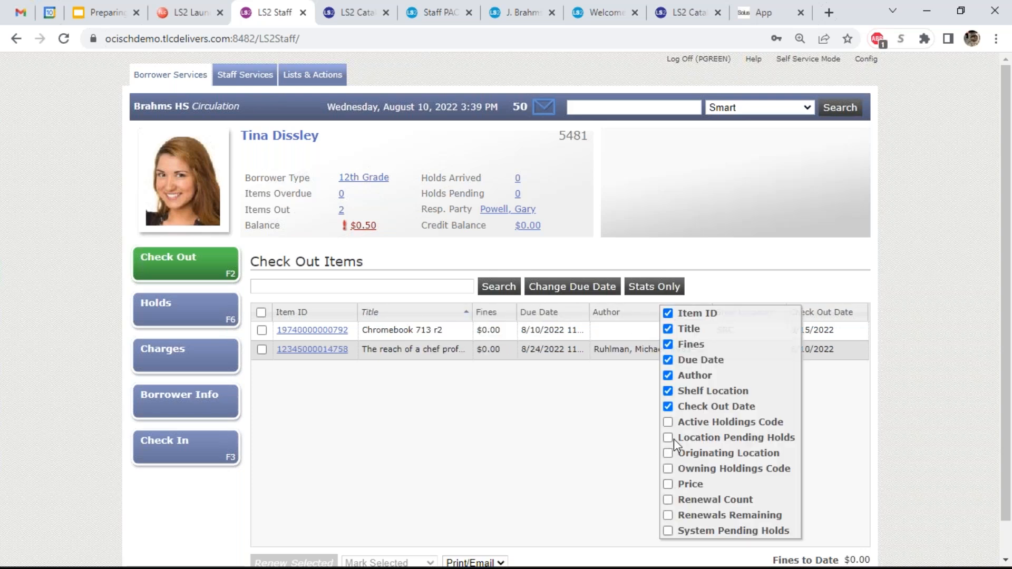
click(631, 445)
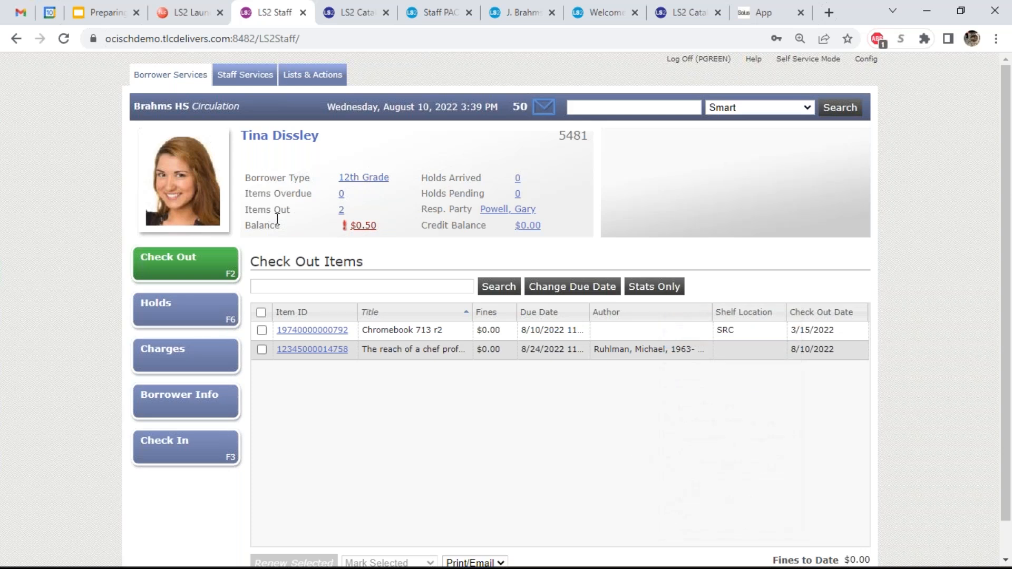
click(243, 79)
- Show cancelled-hold messages, sorting by title and then borrower name, before opening Holds Shelf
click(660, 211)
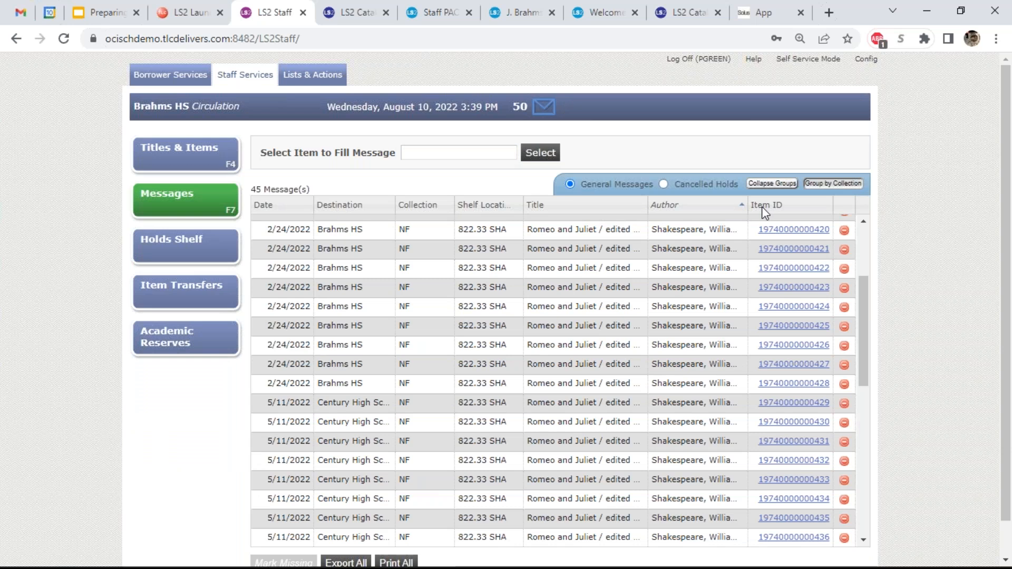
click(692, 189)
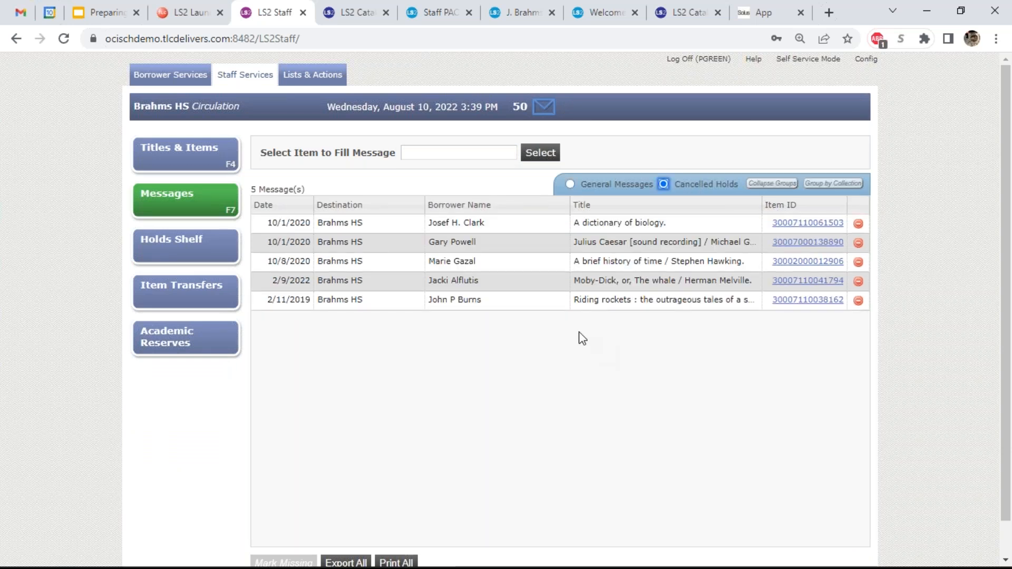
click(467, 209)
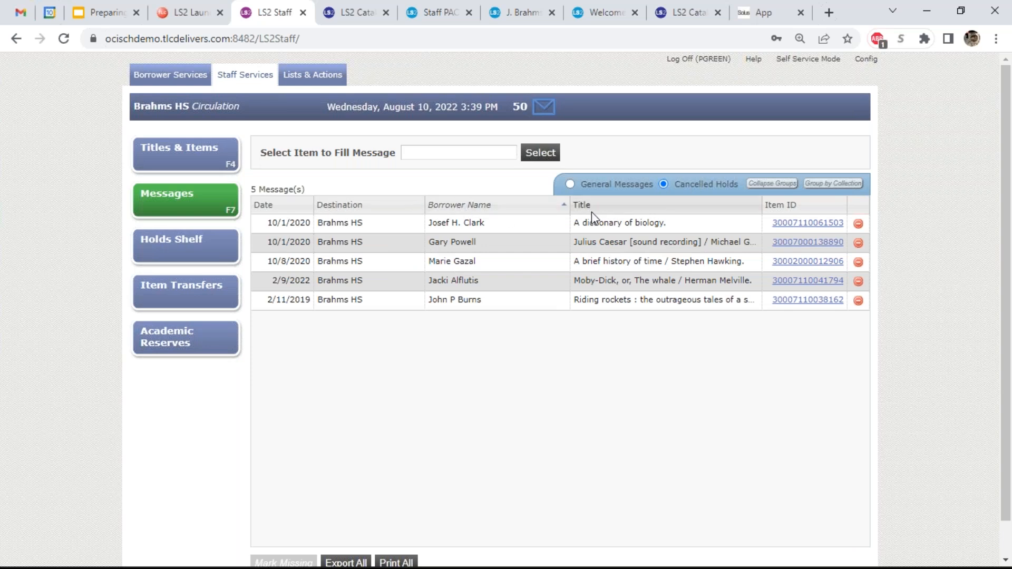
click(592, 211)
click(660, 209)
click(533, 210)
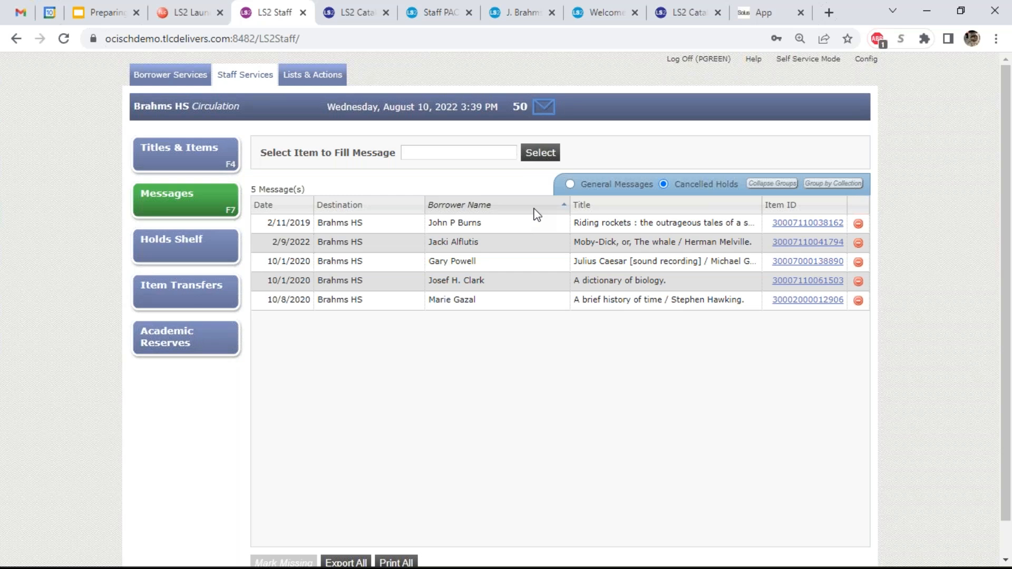
click(185, 247)
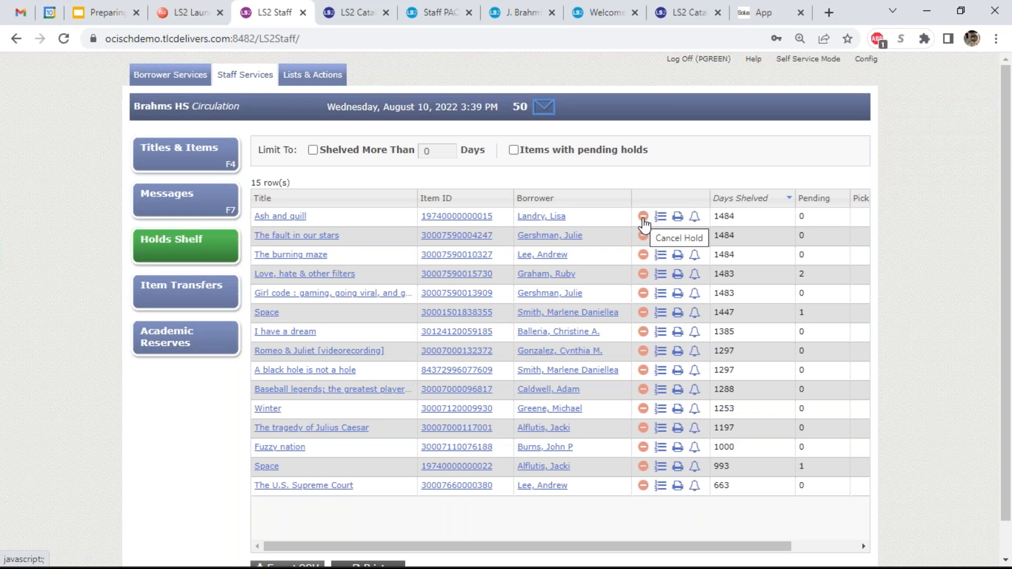
- Review the hold queue for 'Love, hate & other filters', keeping priority 5 and pickup Brahms HS
click(660, 275)
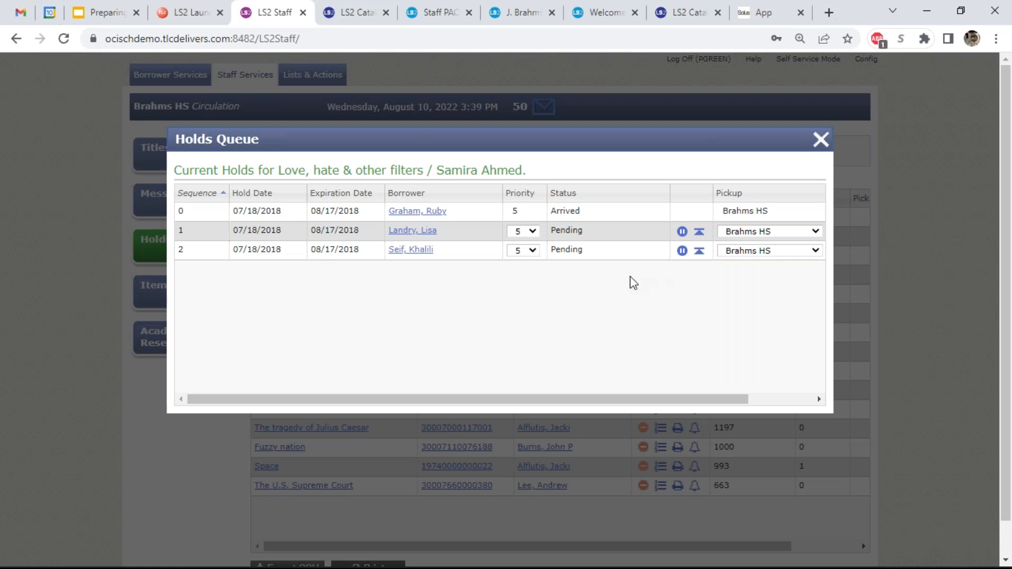
click(533, 235)
click(605, 279)
click(749, 253)
click(672, 292)
click(820, 148)
- Resend an arrived-hold notice and sort the shelf by Borrower and Days Shelved, placing Days Shelved beside Borrower
click(695, 216)
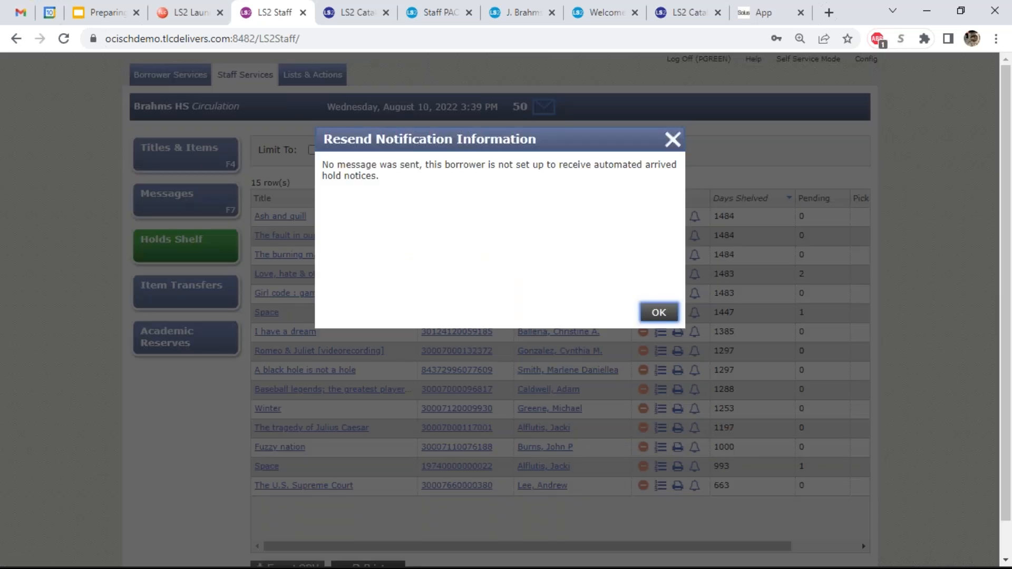
click(673, 141)
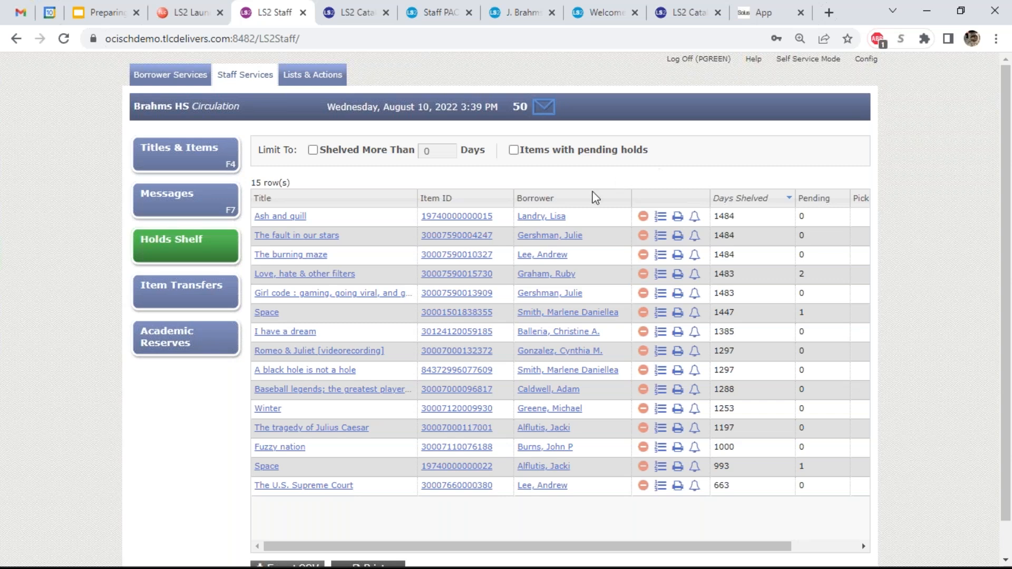
click(593, 199)
click(749, 199)
drag(749, 199, 646, 201)
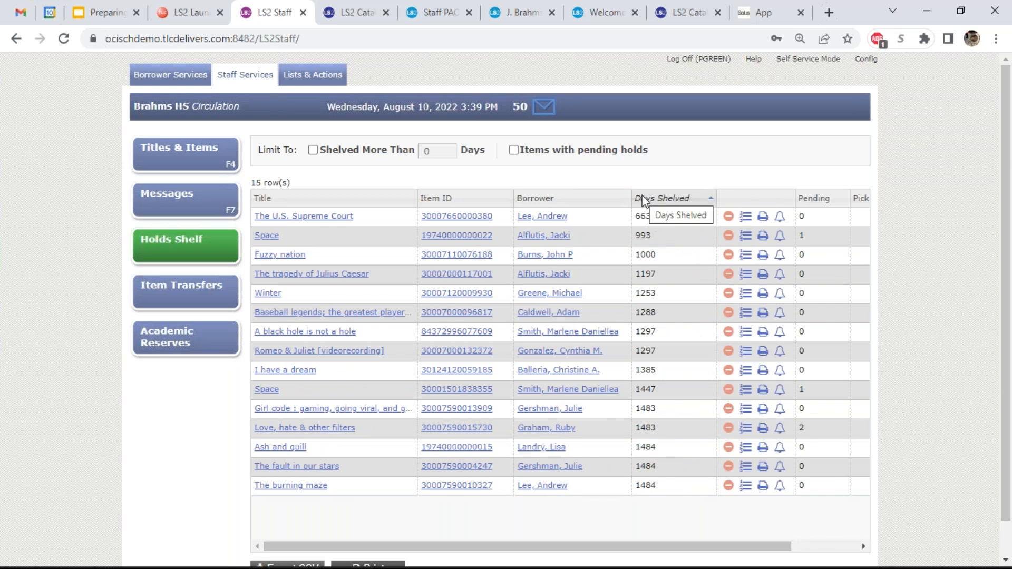
click(193, 304)
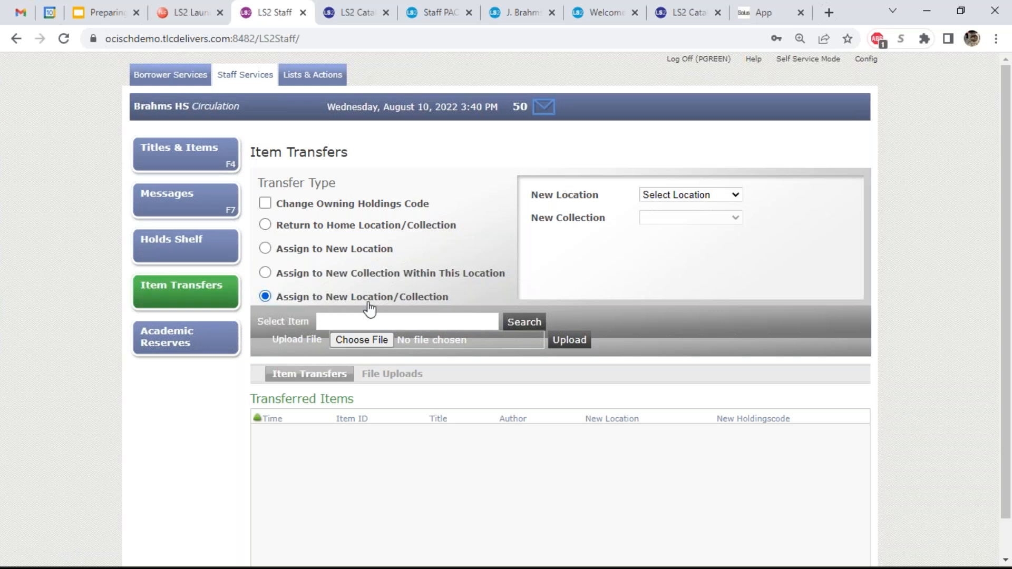
- Choose Assign to New Location Brahms HS with owning code change and auto-assigned DISP (On Display)
click(265, 249)
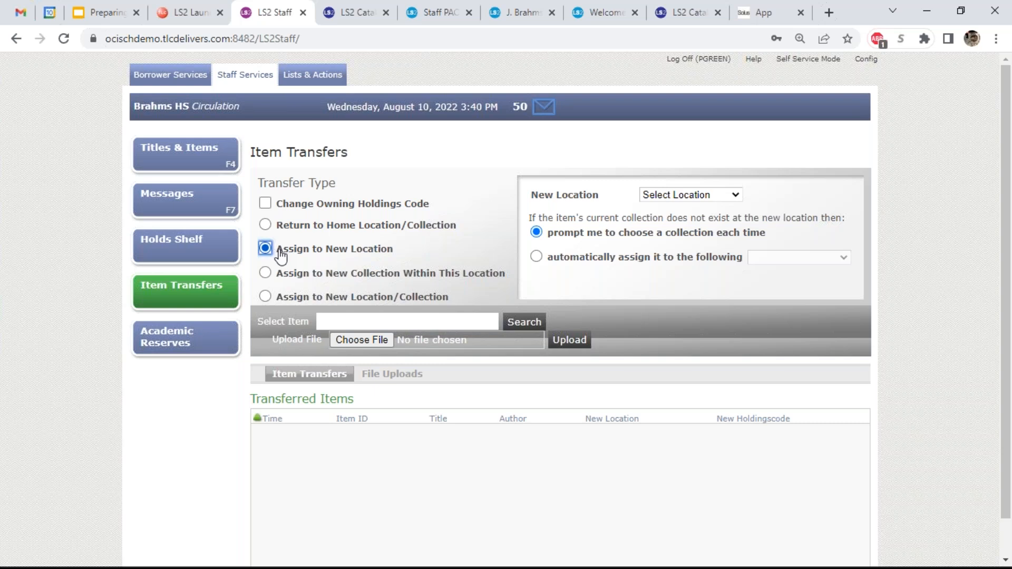
click(293, 211)
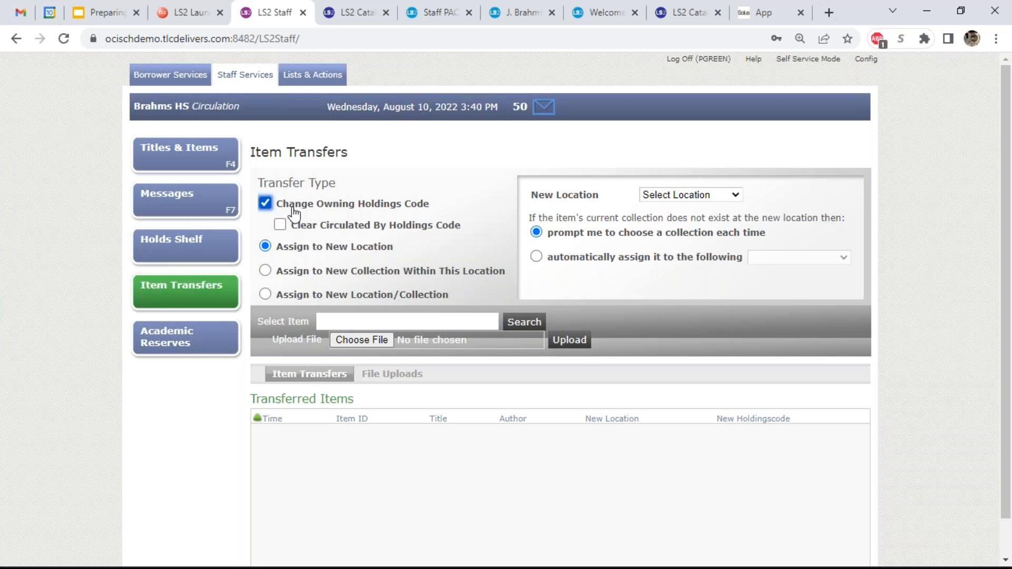
click(701, 196)
click(701, 293)
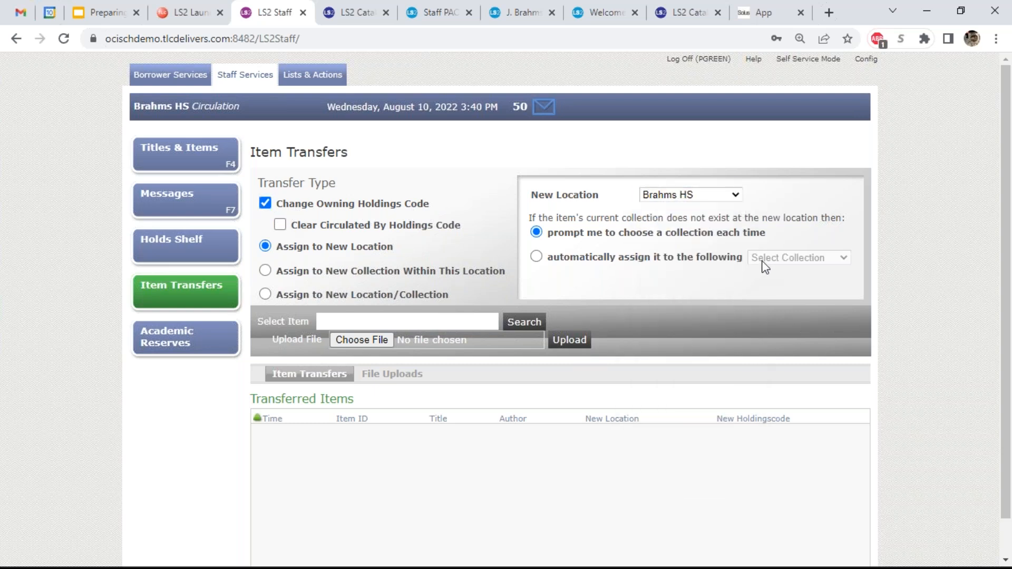
click(635, 263)
click(788, 260)
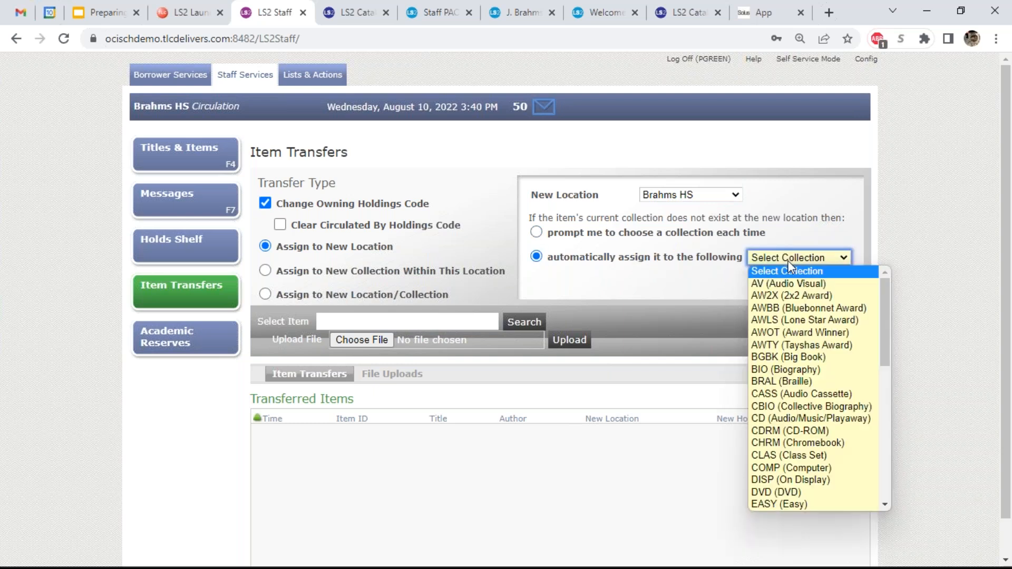
click(824, 480)
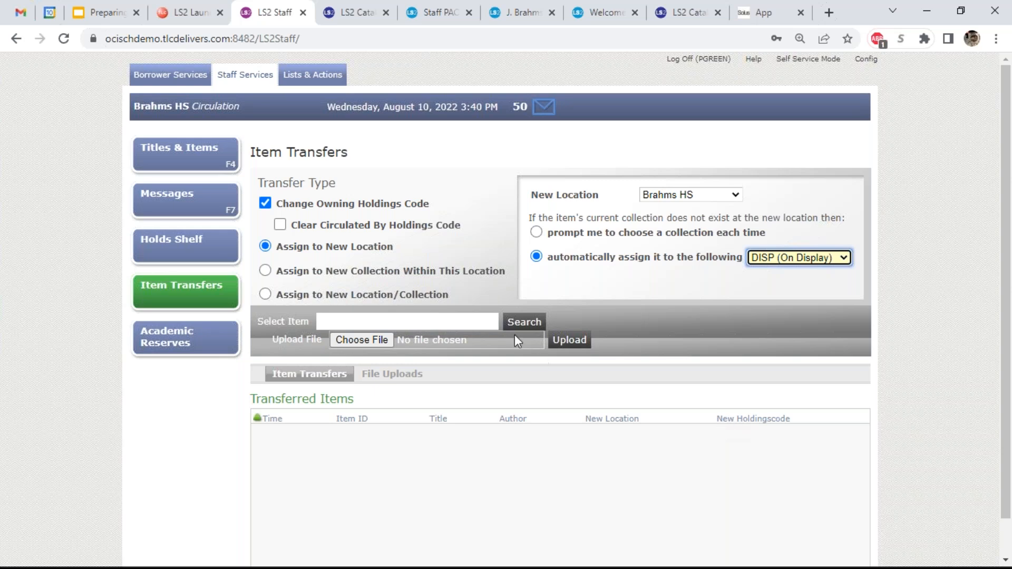
click(481, 325)
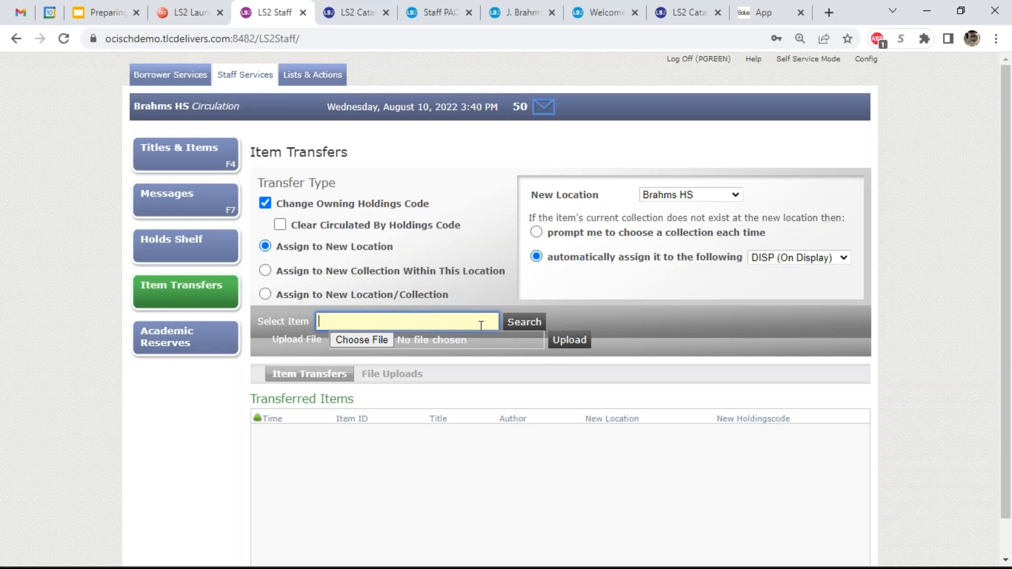
text(9780385418485)
key(Return)
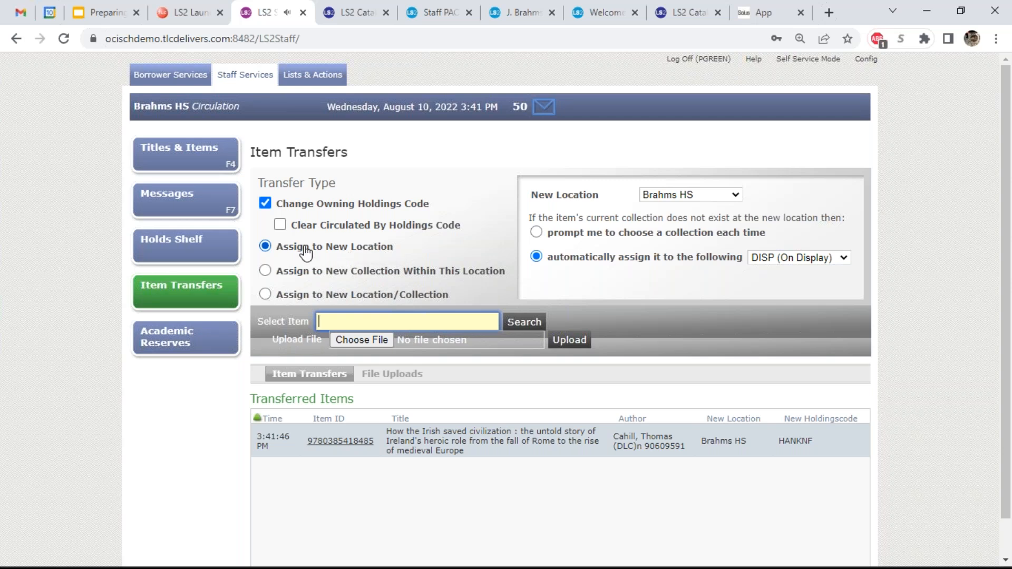
click(265, 203)
click(265, 226)
click(389, 322)
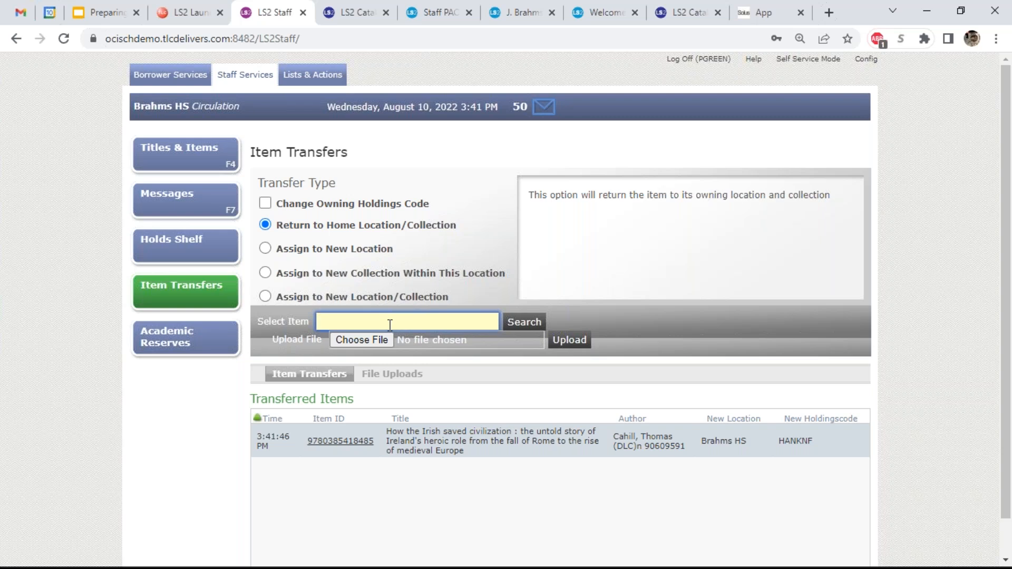
text(30000000347710)
key(Return)
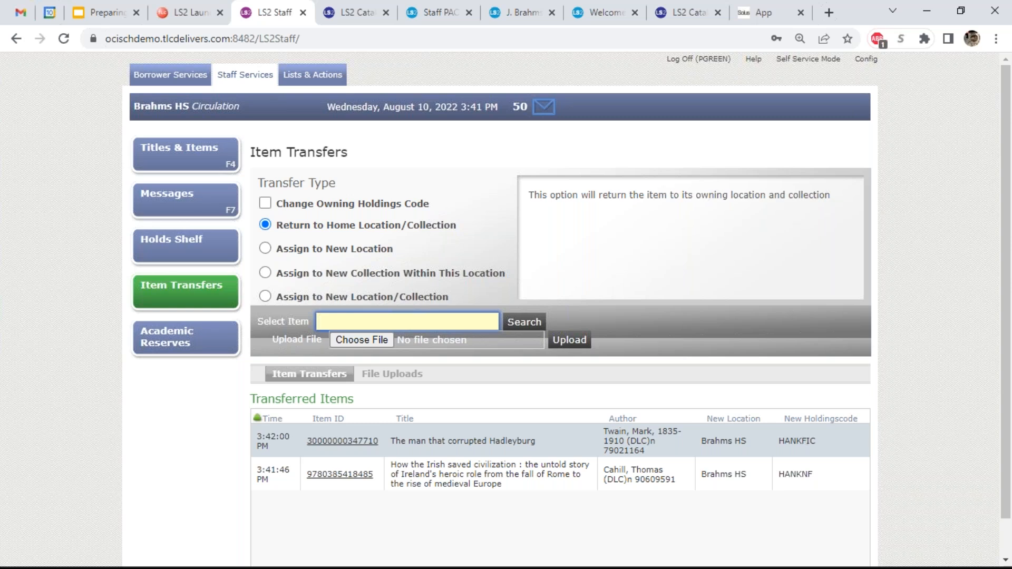
click(317, 85)
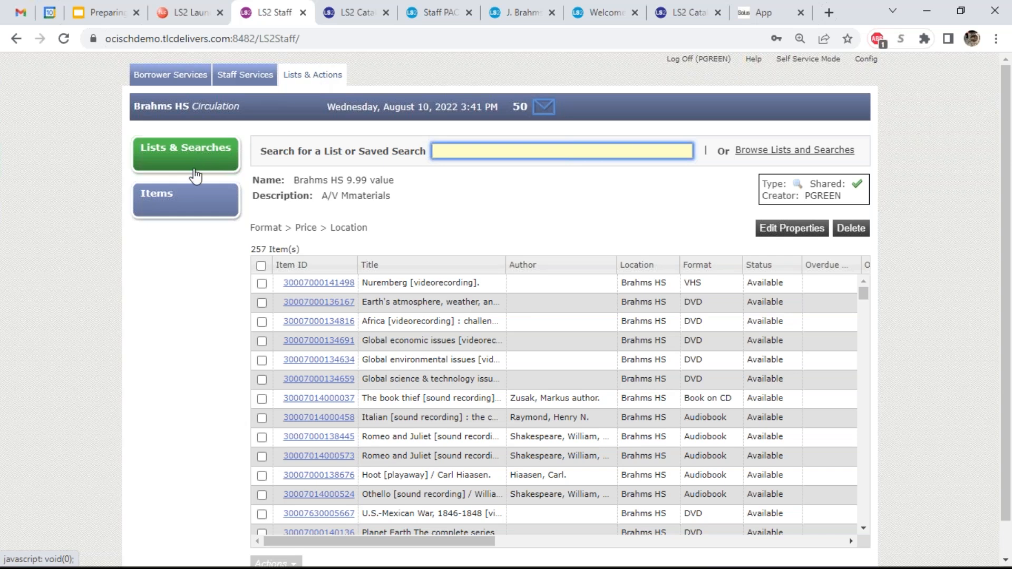
- Switch to the Items search, remove its Status, Location and Format filters, and dismiss the filter list
click(190, 201)
click(389, 191)
click(388, 171)
click(388, 152)
click(346, 152)
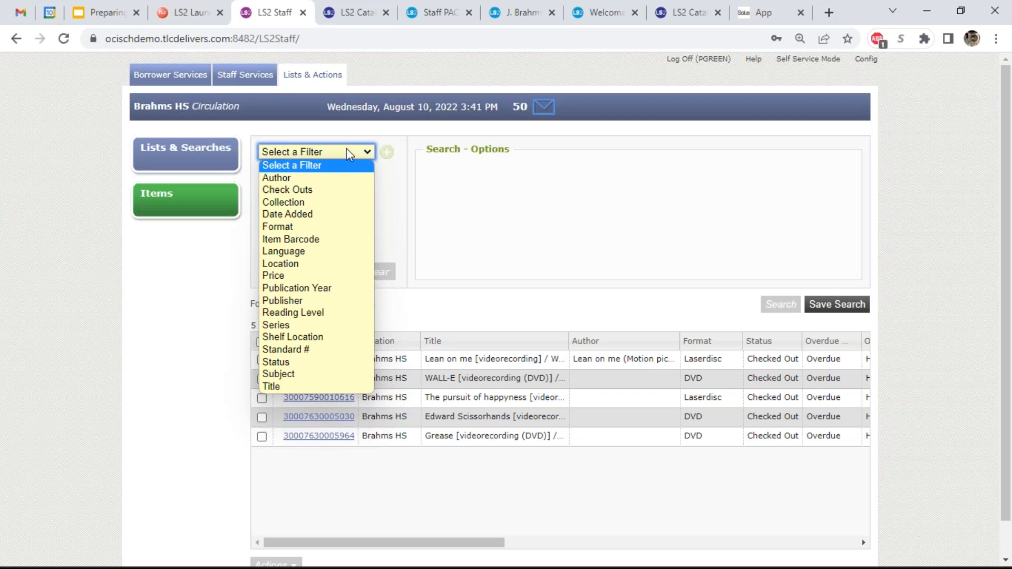
click(182, 254)
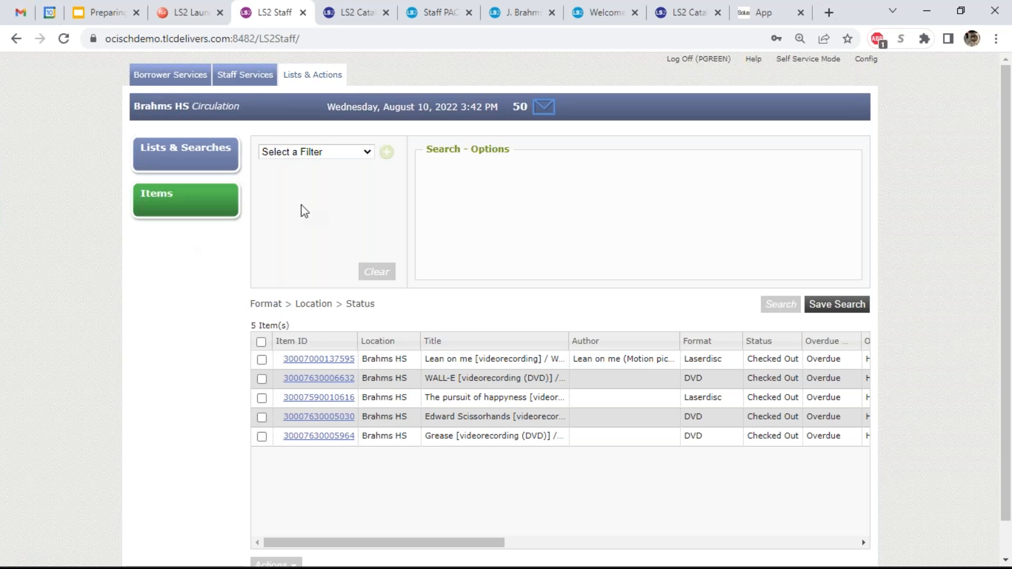
- Add a Date Added filter matching items added after 09/01/2021
click(350, 155)
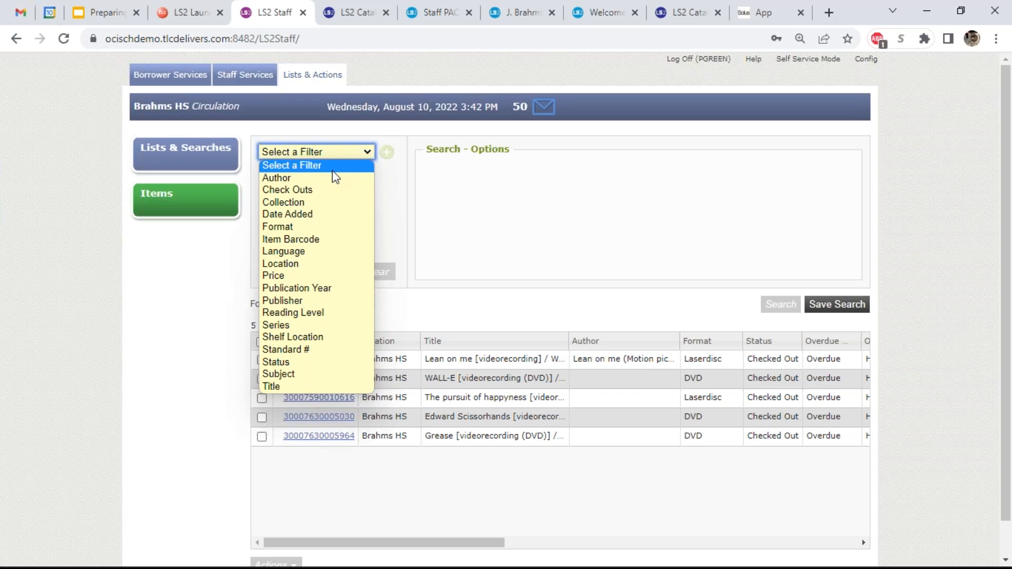
click(334, 215)
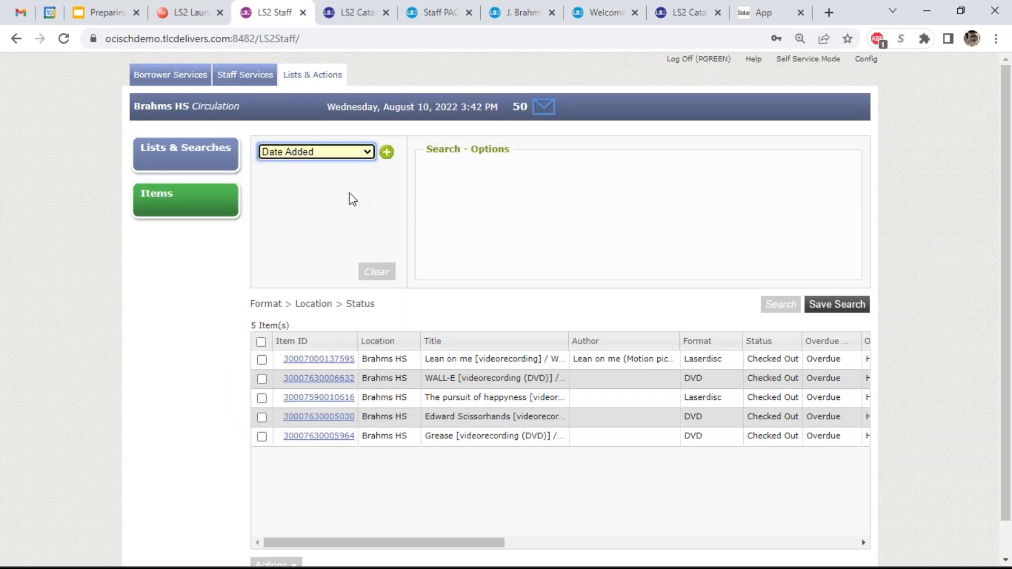
click(387, 153)
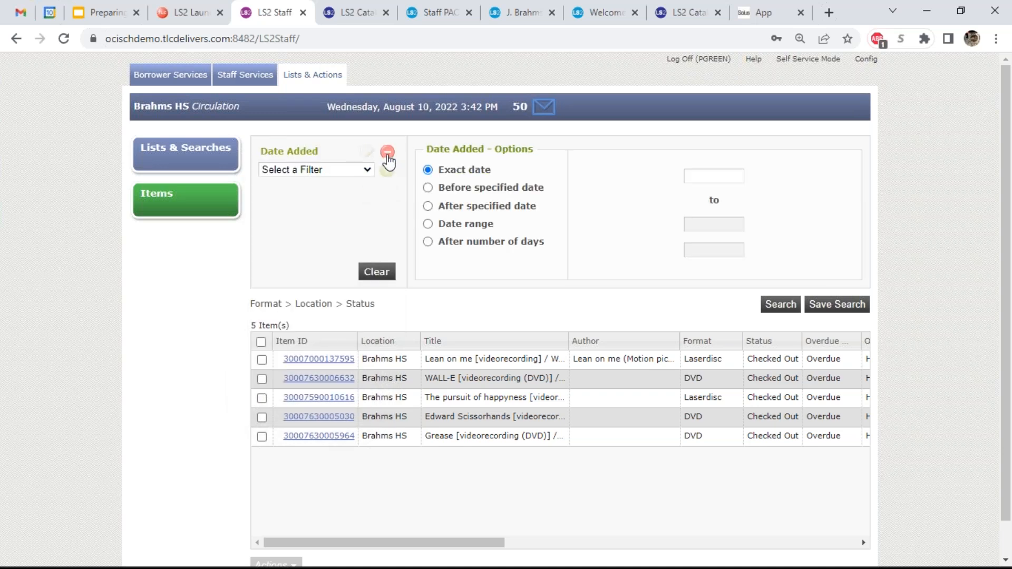
click(428, 206)
click(696, 195)
click(696, 195)
click(697, 195)
click(697, 195)
click(696, 195)
click(696, 195)
click(696, 195)
click(697, 195)
click(696, 195)
click(696, 195)
click(696, 195)
click(773, 234)
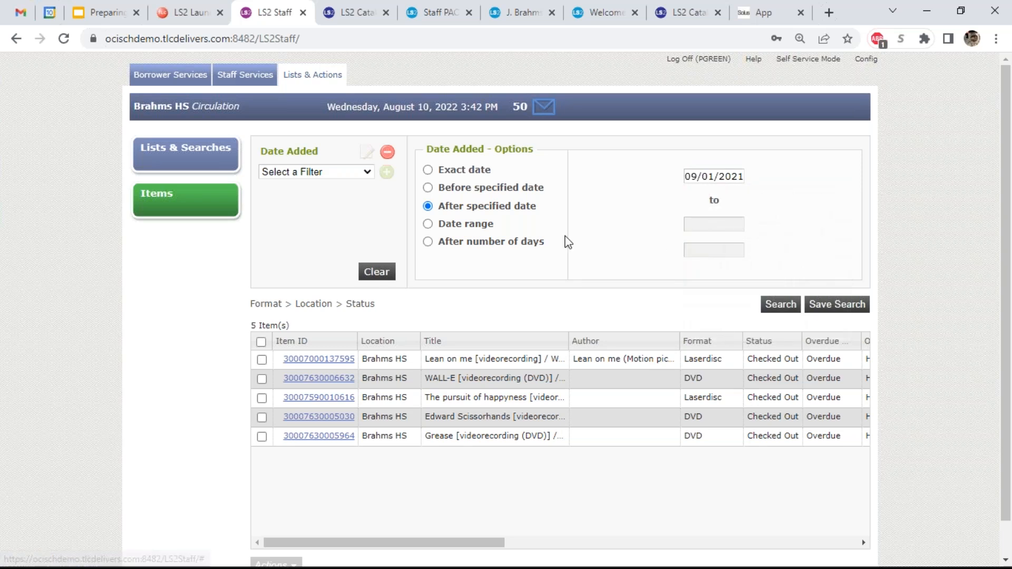
- Add a Location filter limited to Brahms HS
click(317, 176)
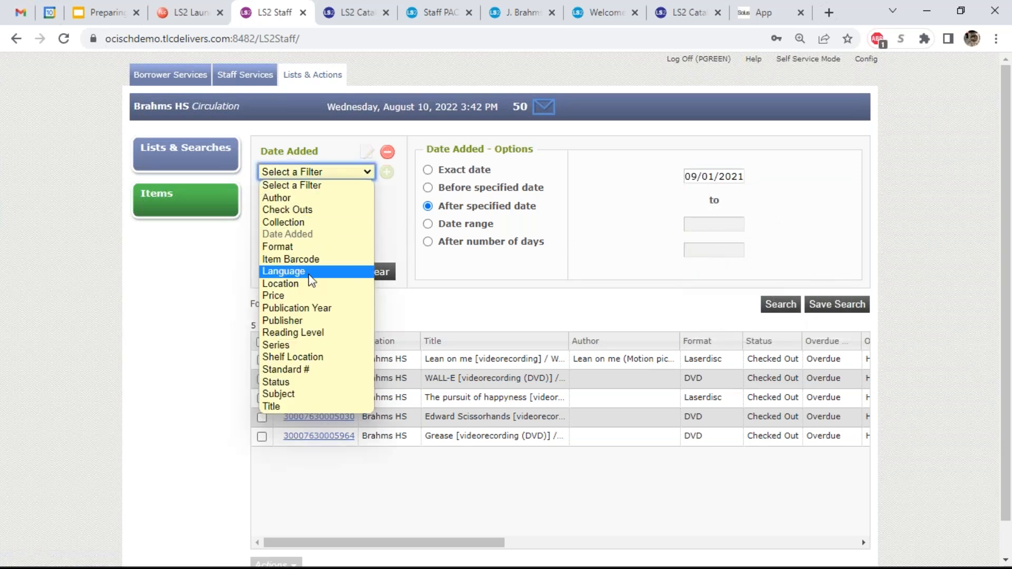
click(312, 289)
click(389, 173)
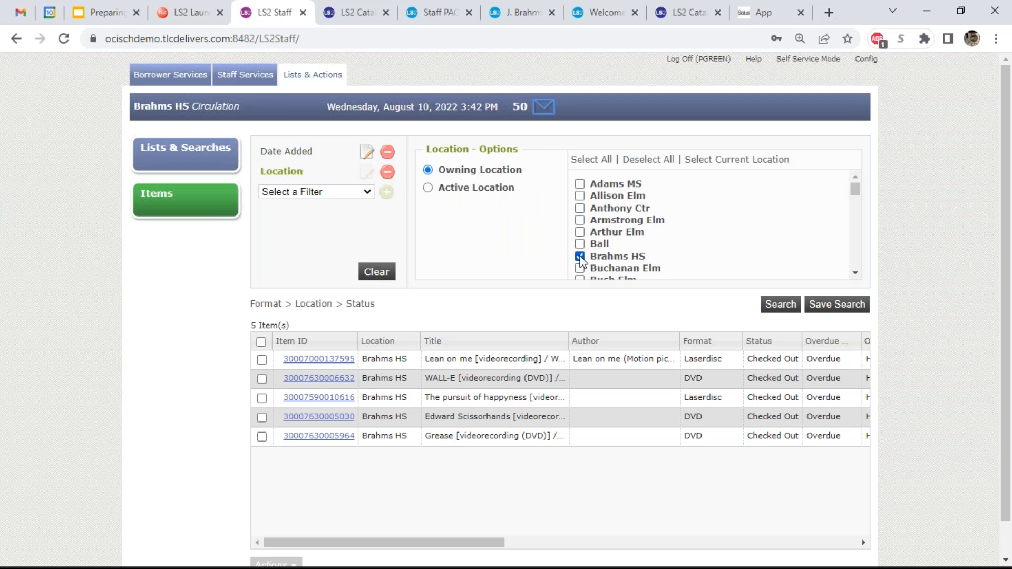
click(580, 184)
- Add a Format filter limited to Book and run the search
click(362, 197)
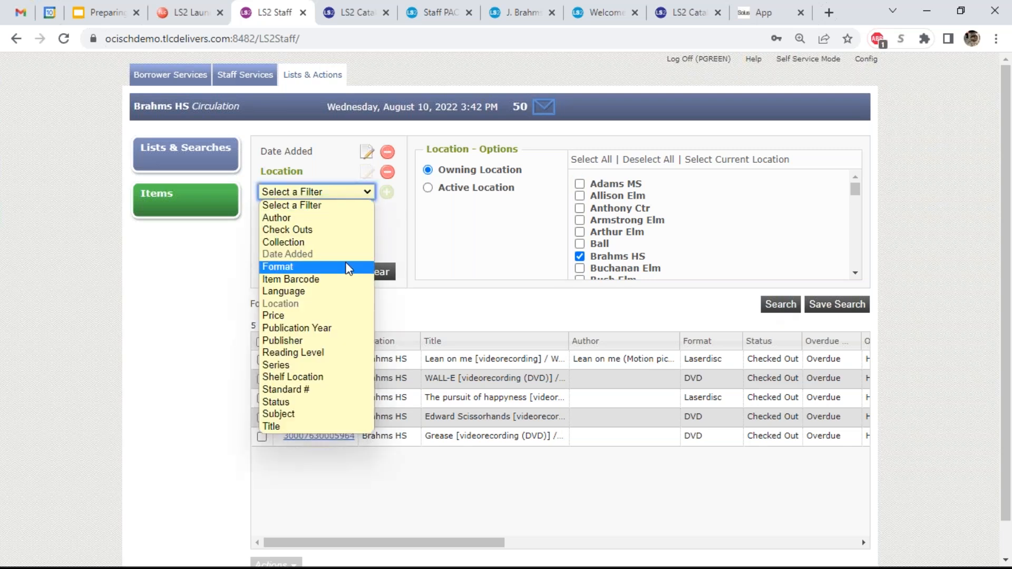
click(346, 268)
click(386, 193)
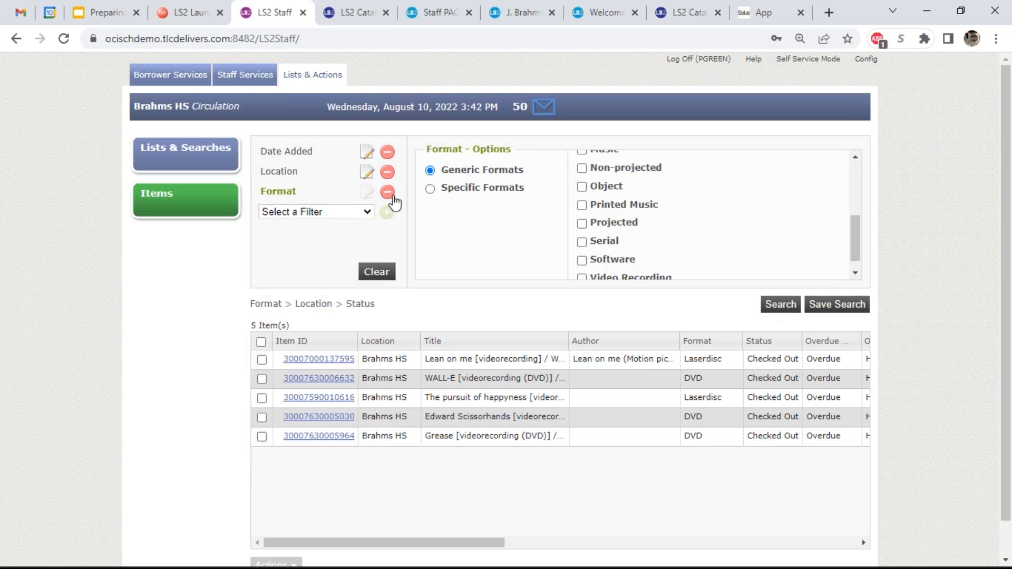
scroll(606, 240, up, 5)
click(582, 205)
click(781, 306)
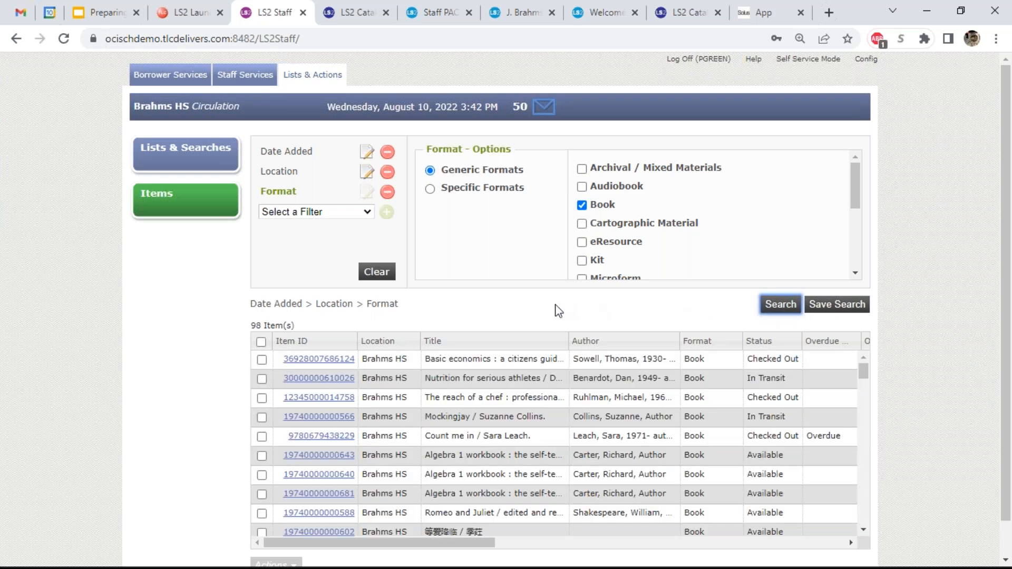
- Sort the results by Title, then Author, then Format, and view the column choices
click(492, 340)
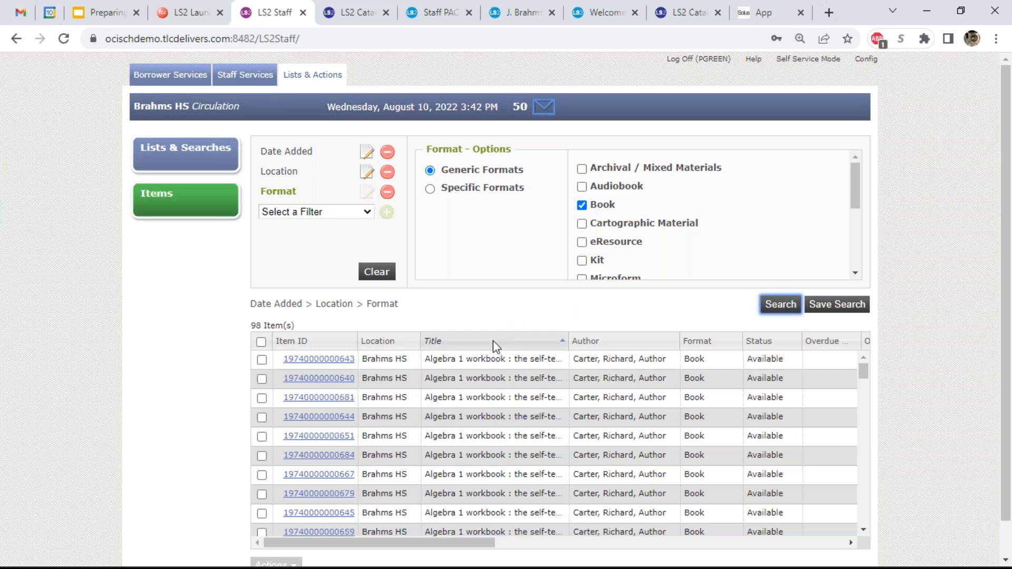
click(672, 349)
click(695, 345)
right_click(629, 344)
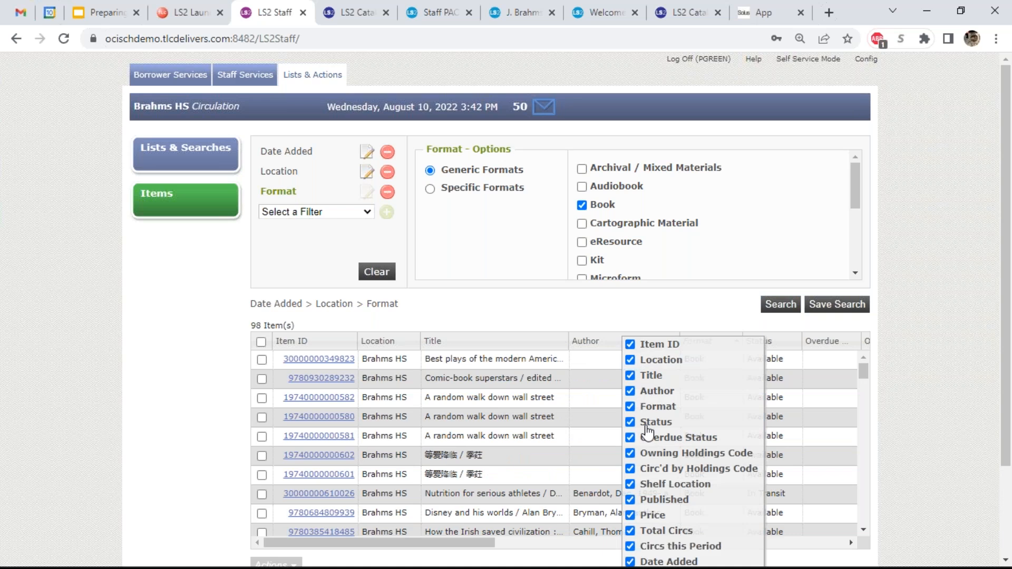
- Select all 98 result items and bring up their actions
click(261, 342)
scroll(252, 344, down, 1)
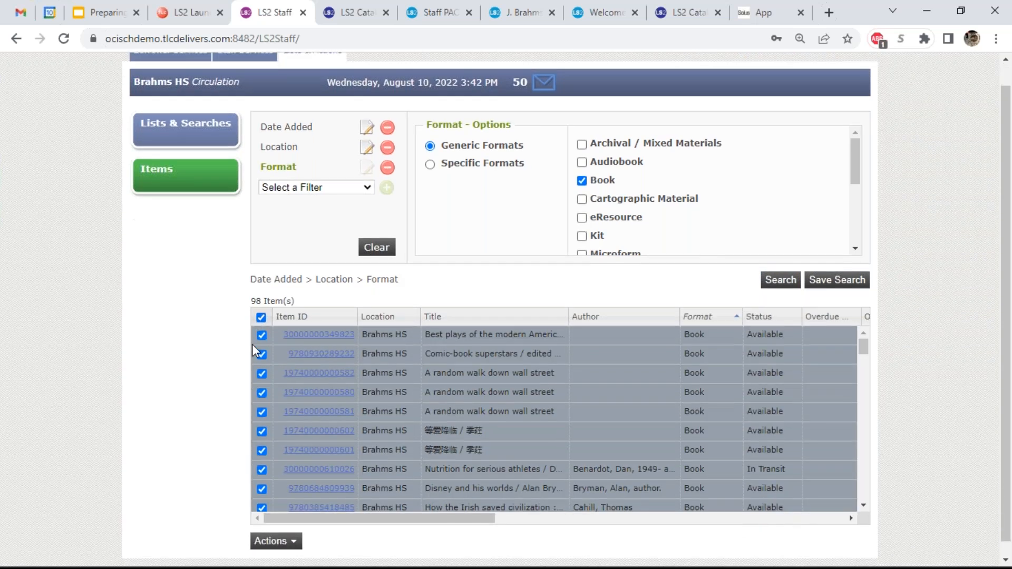
click(287, 529)
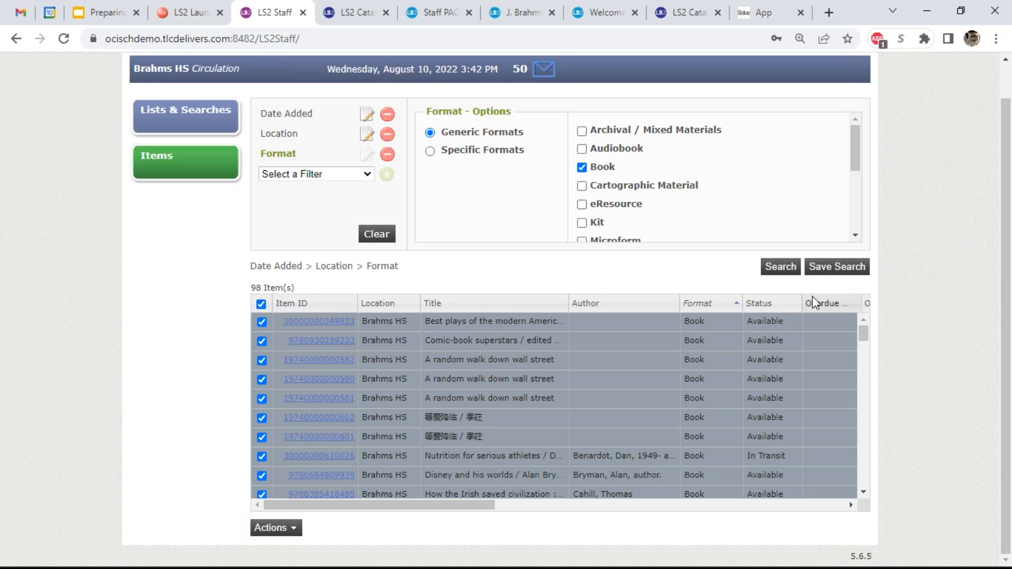
- Start a saved search named 'All new books since 9/1/2021' with description 'see title'
click(819, 273)
click(476, 183)
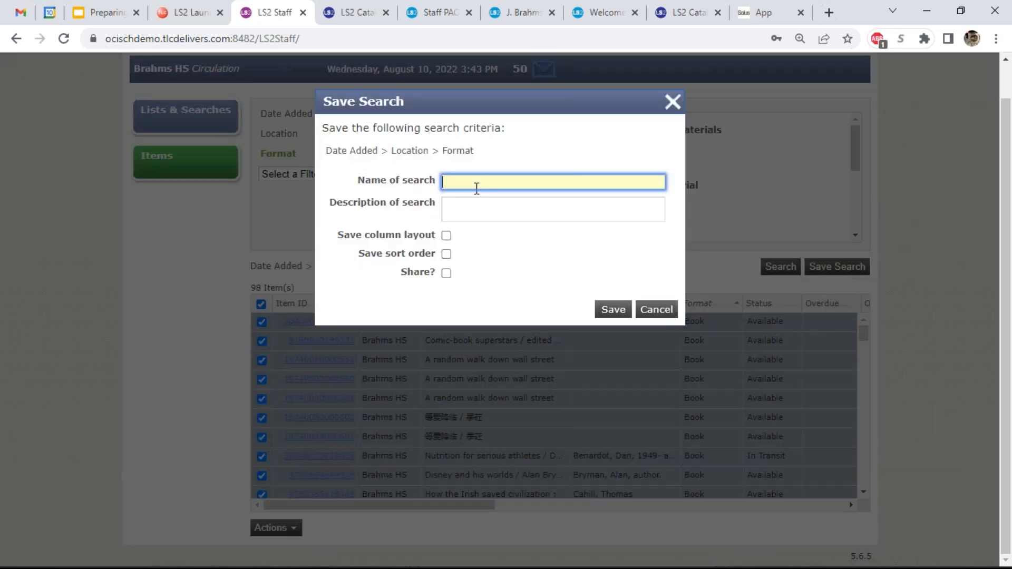
text(ALL)
key(BackSpace)
key(BackSpace)
key(BackSpace)
text(All new books since)
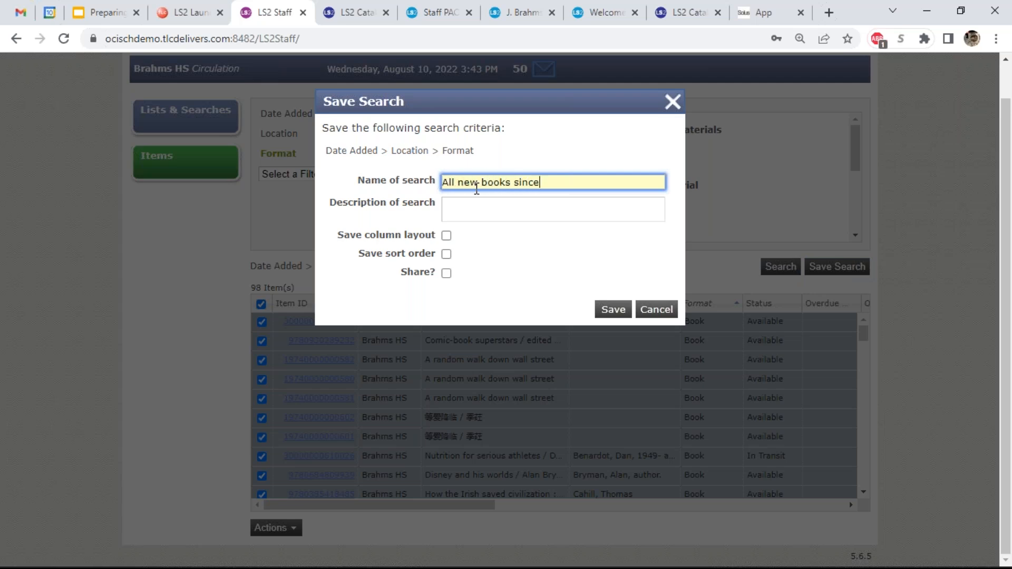
text( 9/1/2021)
key(Tab)
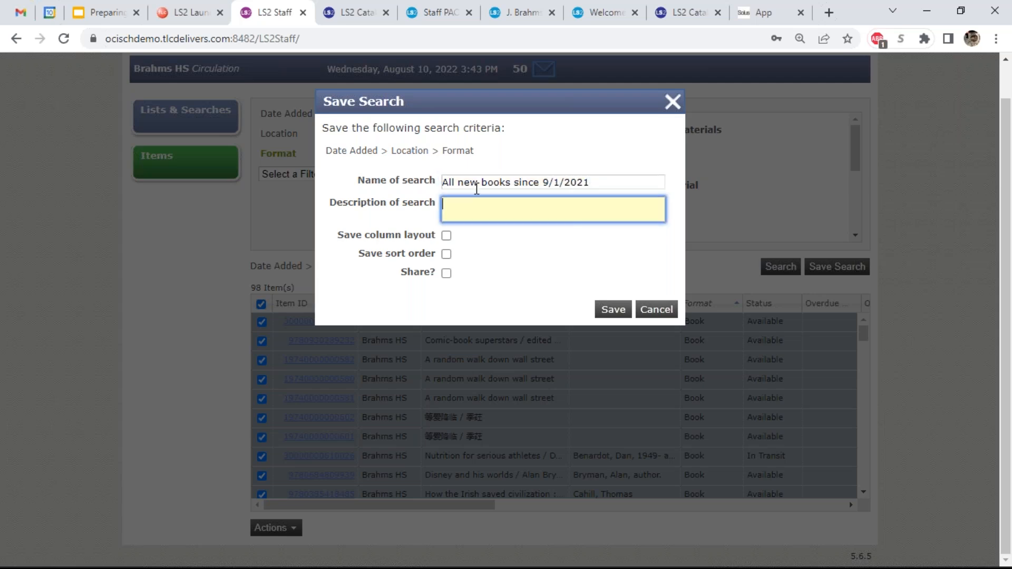
text(see title)
- Keep the column layout and sort order, leave sharing off, and save the search
click(446, 235)
click(446, 254)
click(447, 273)
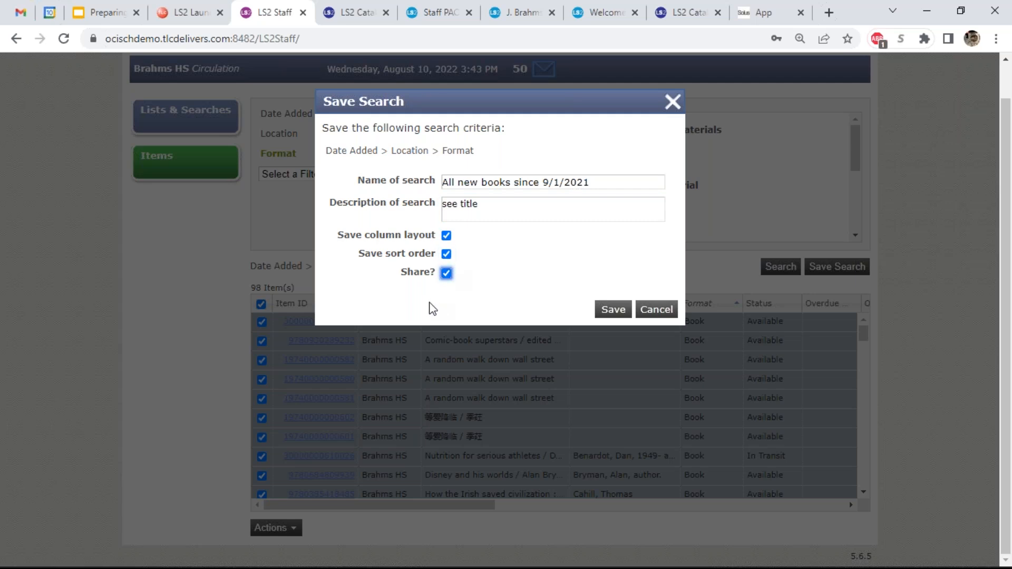
click(446, 272)
click(598, 315)
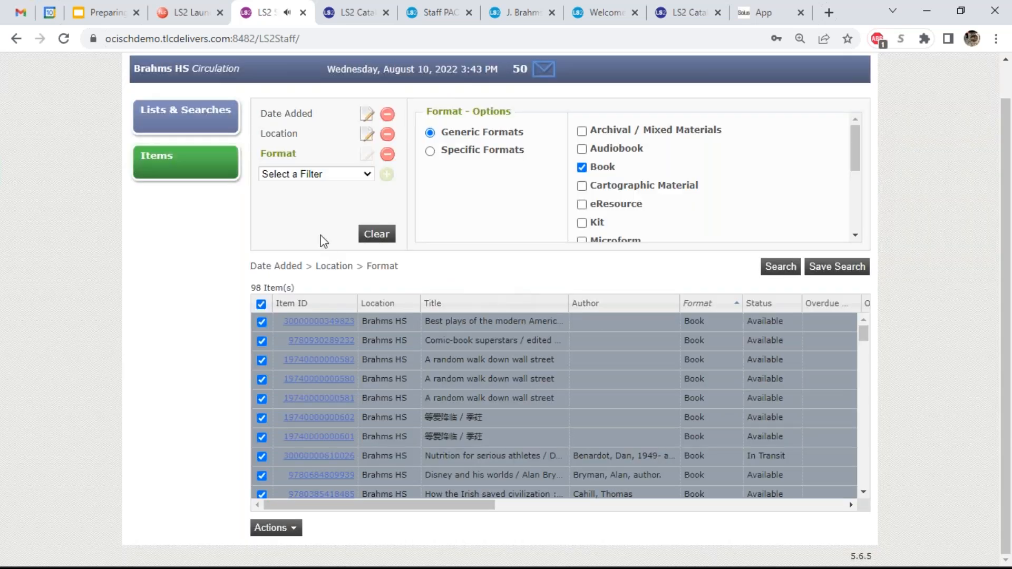
- Clear the Format, Location and Date Added filters and start a new search with Price 10.00
click(388, 154)
click(389, 136)
click(387, 113)
click(340, 115)
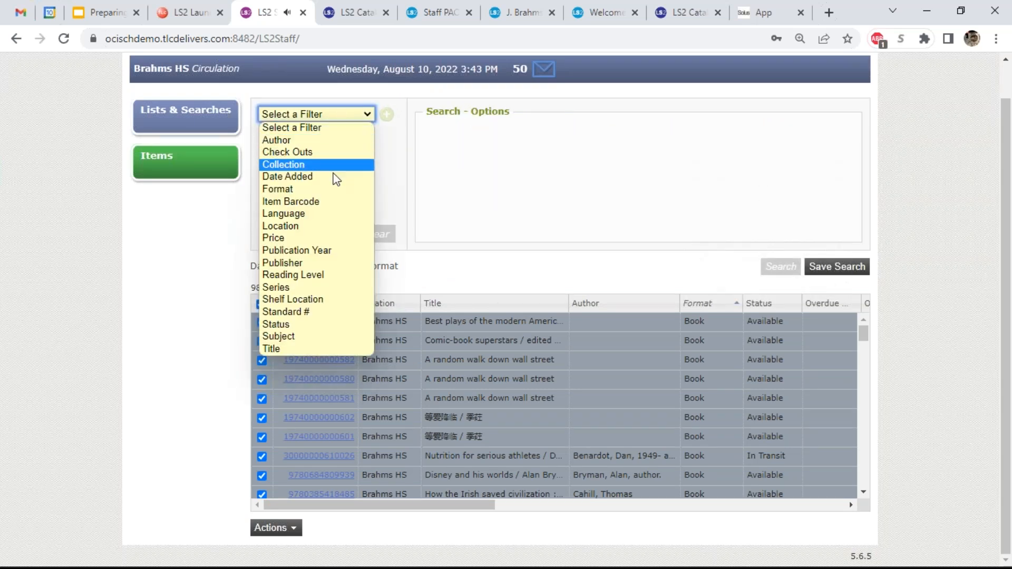
click(335, 237)
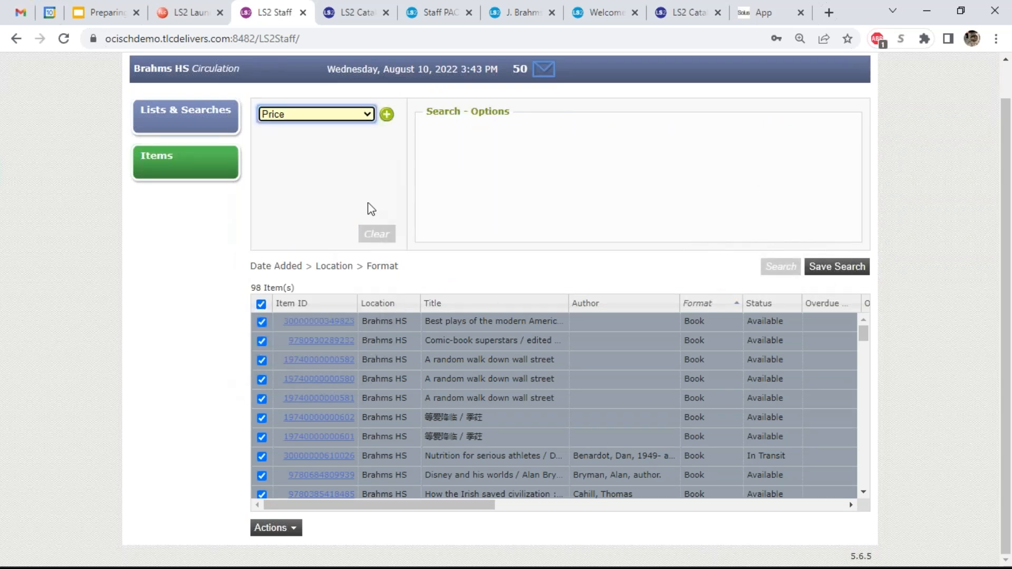
click(386, 114)
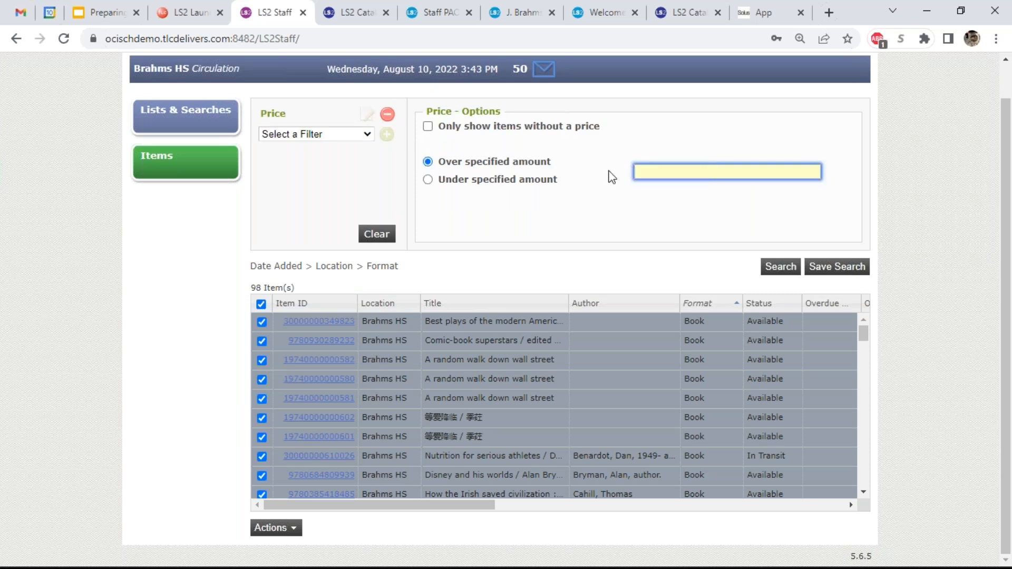
text(10.00)
- Try then drop a Collection filter, and add a Format filter including Projected formats
click(314, 136)
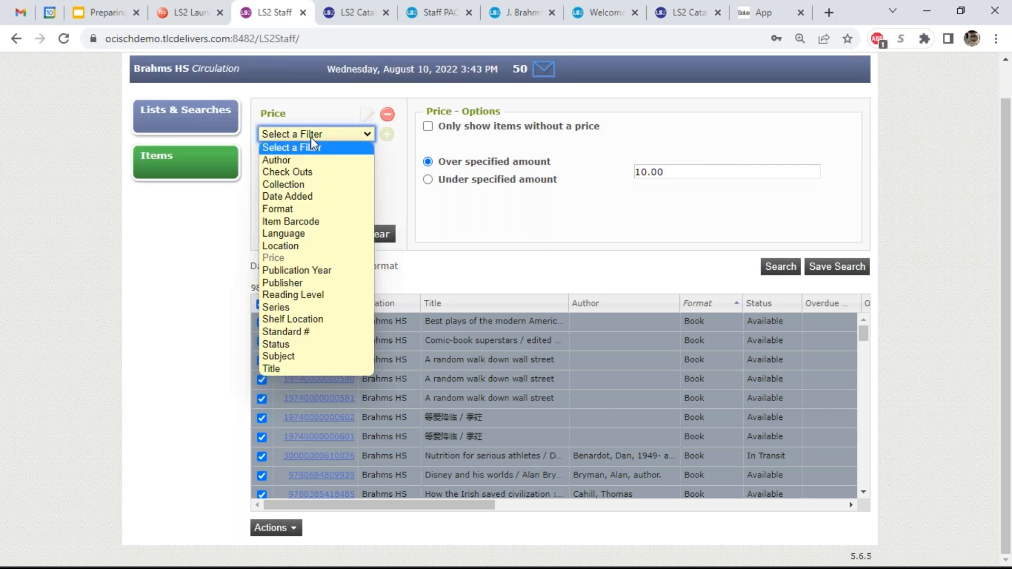
click(308, 184)
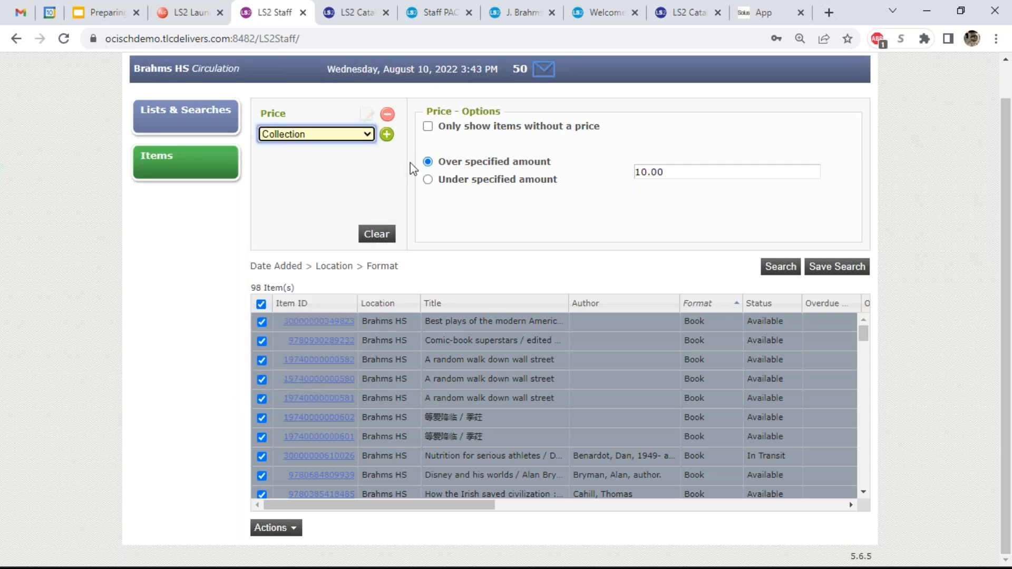
click(387, 134)
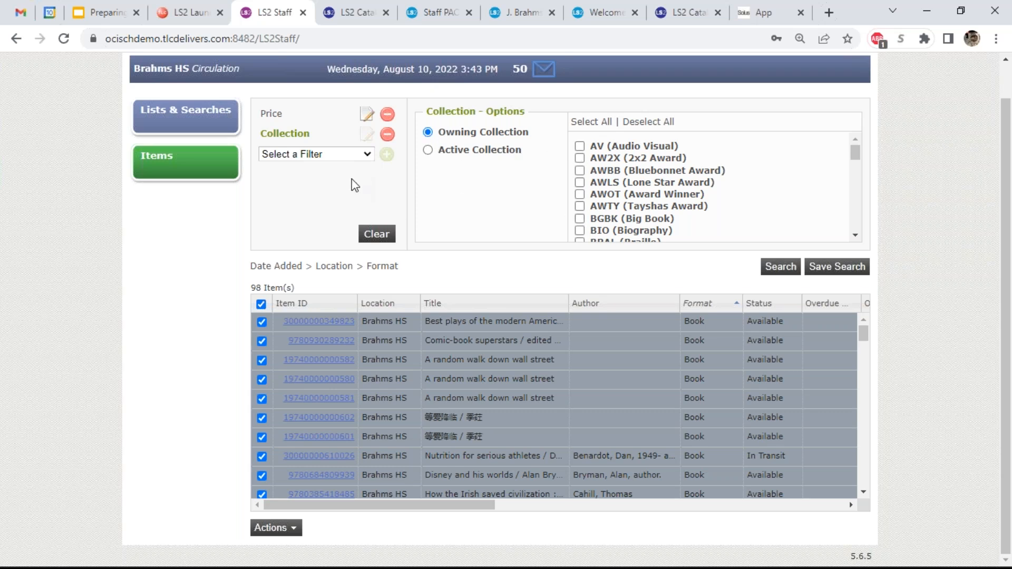
click(345, 152)
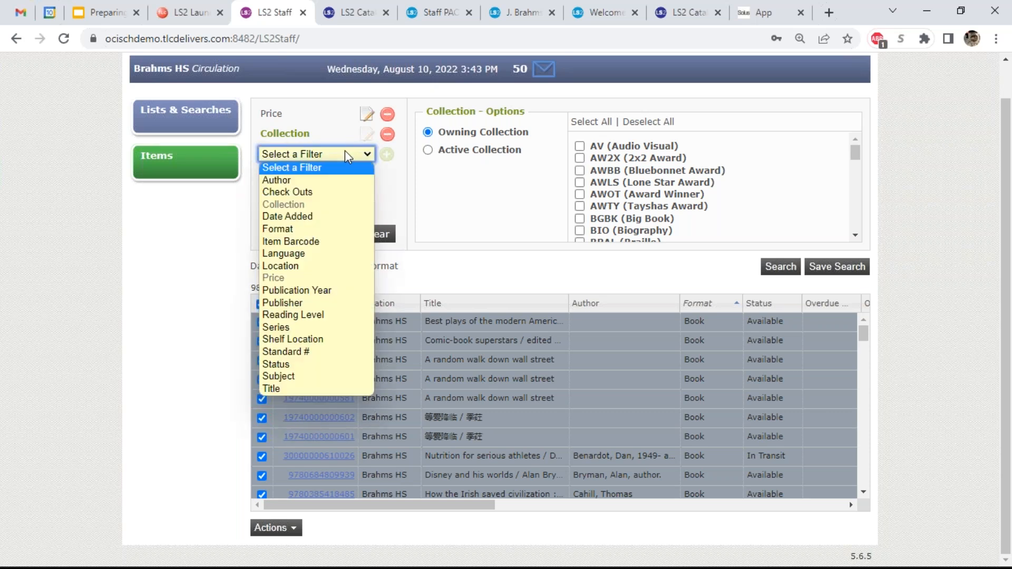
click(395, 136)
click(350, 136)
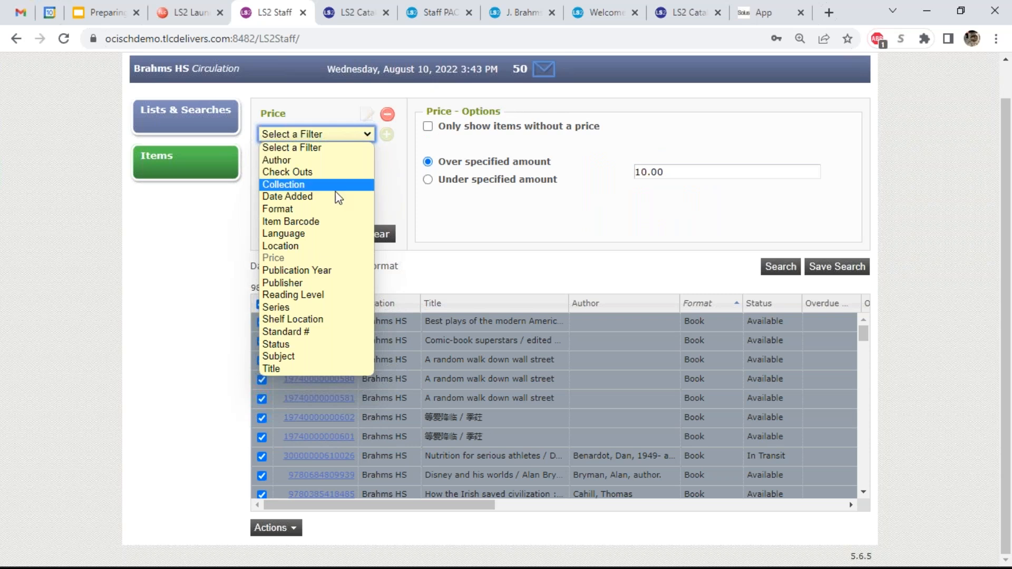
click(337, 209)
click(387, 135)
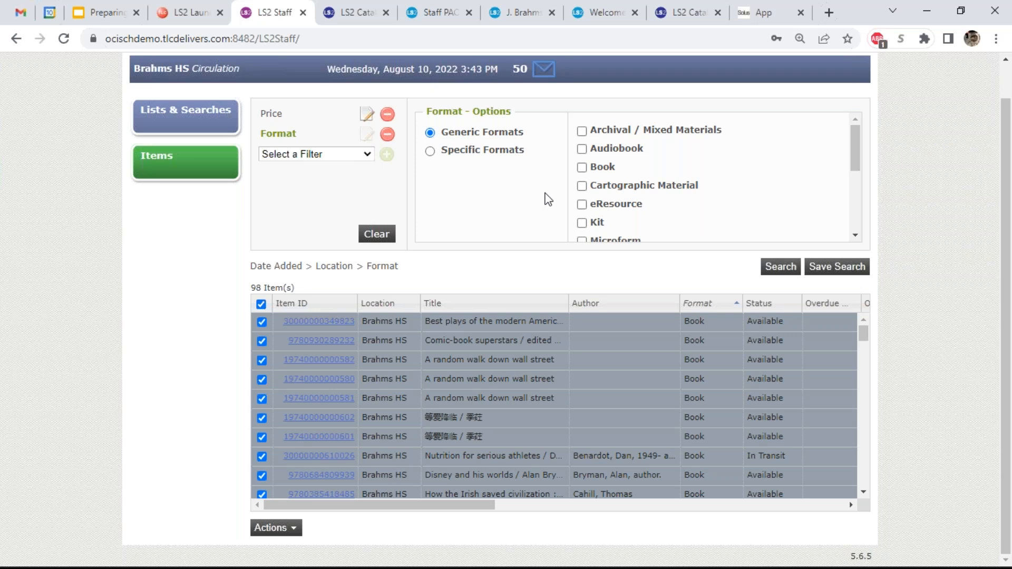
scroll(645, 198, down, 3)
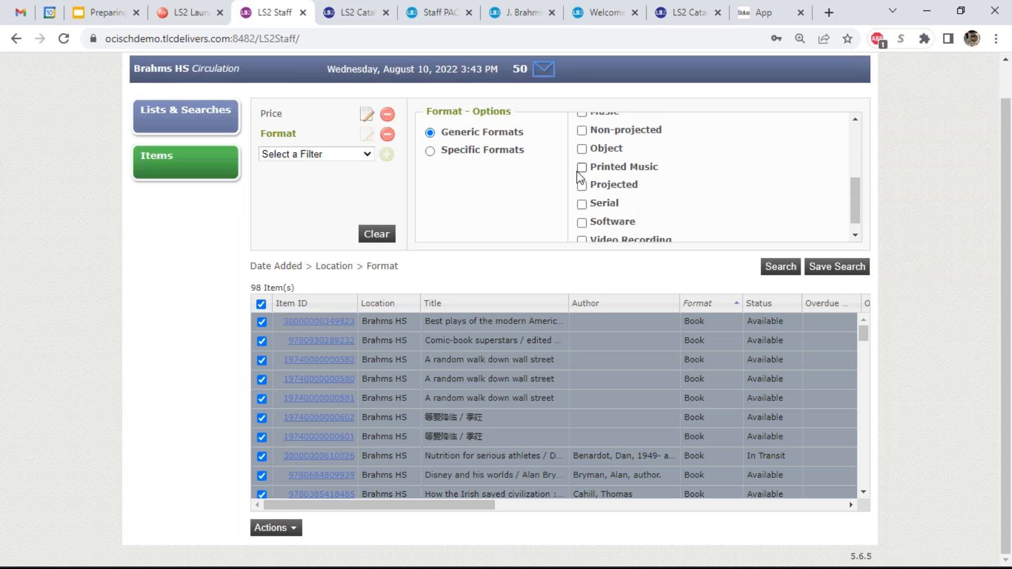
click(582, 186)
- Add a Brahms HS Location filter and run the search, returning 198 DVDs
click(363, 156)
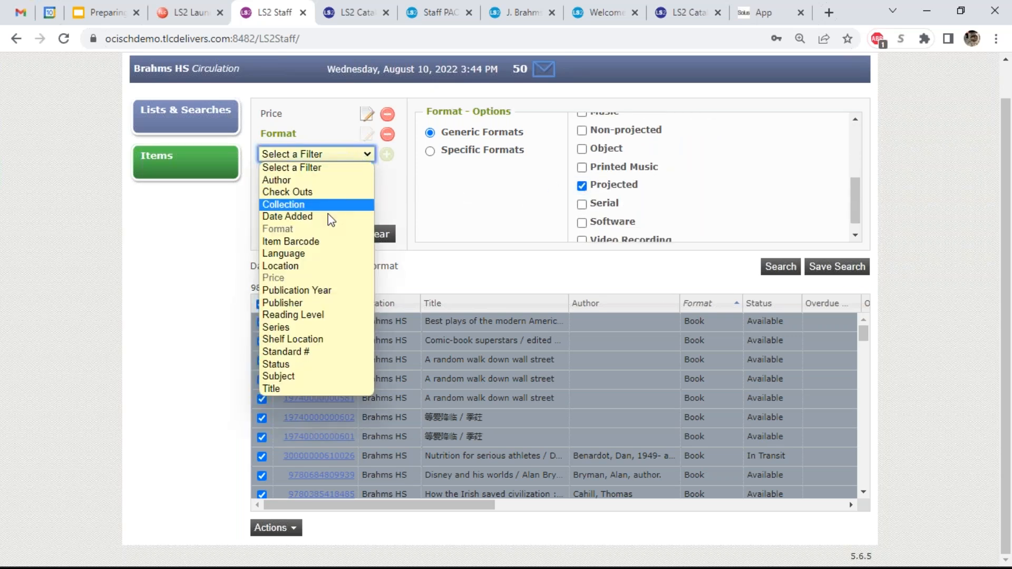
click(333, 267)
click(387, 154)
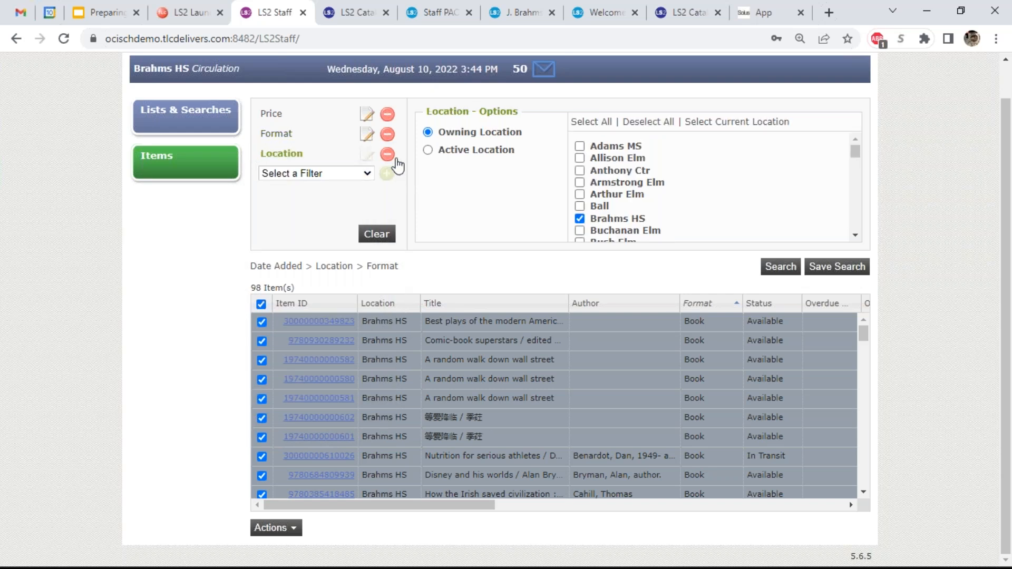
click(790, 269)
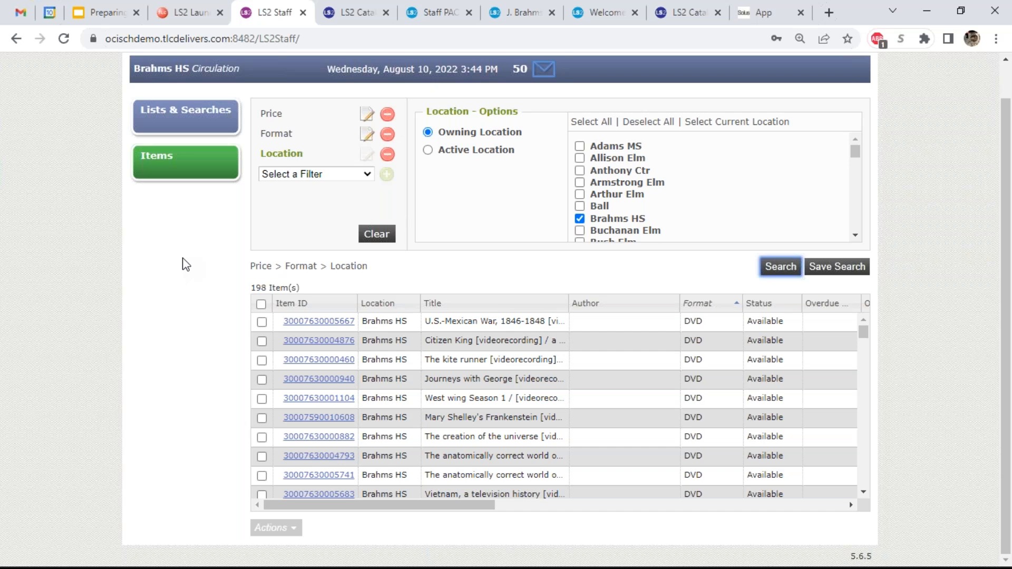
- Change the Price filter from 10.00 to 25.00 and rerun the search for 108 items
click(367, 117)
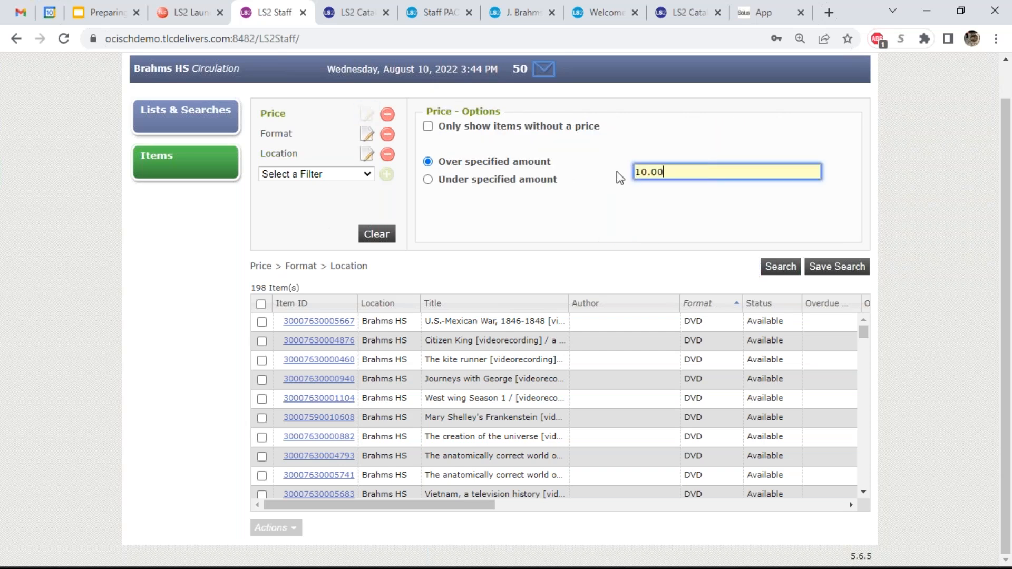
key(BackSpace)
key(BackSpace)
key(BackSpace)
key(BackSpace)
text(25.00)
click(777, 267)
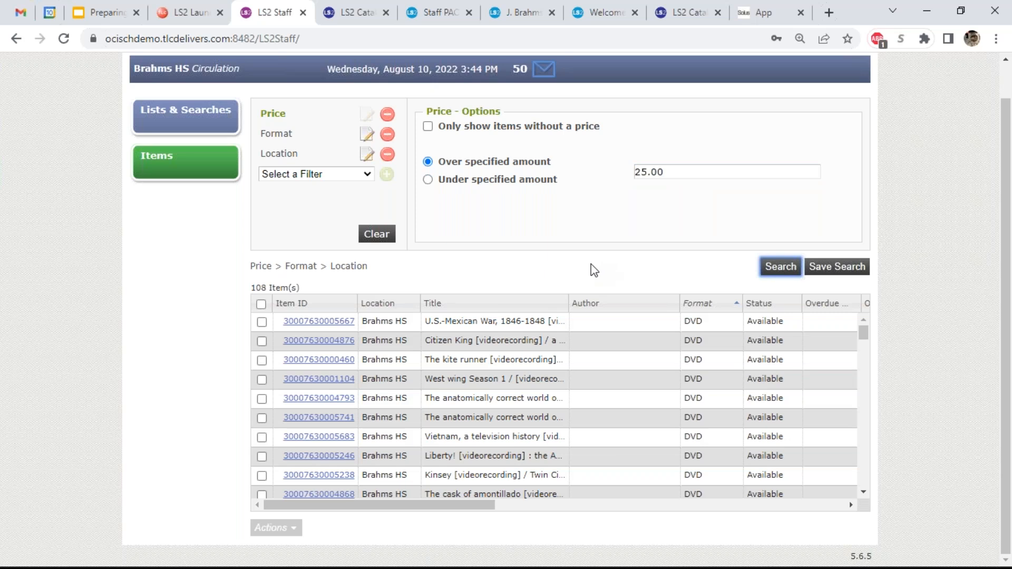
- Select all 108 result items and bring up their actions
click(261, 304)
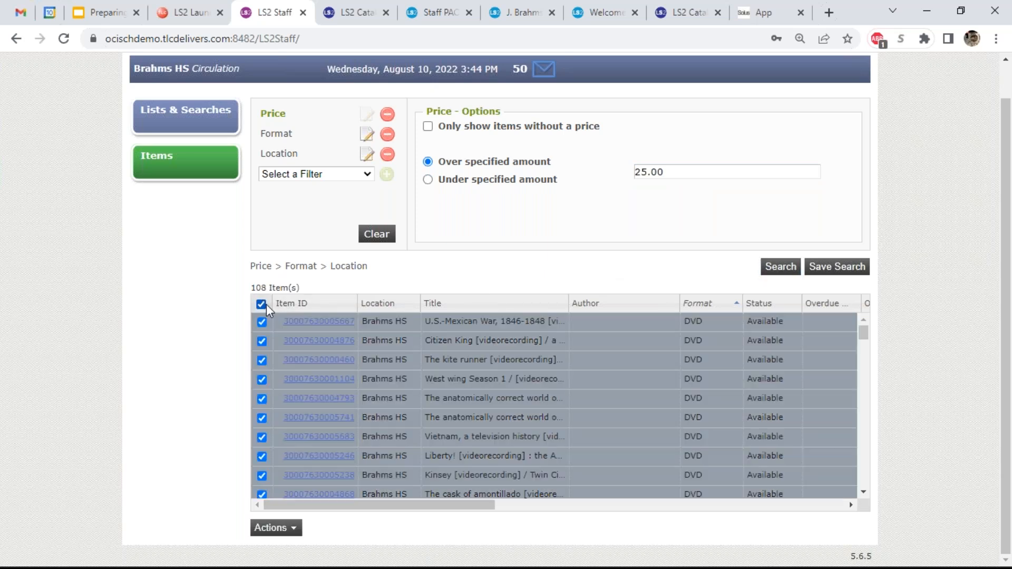
click(284, 527)
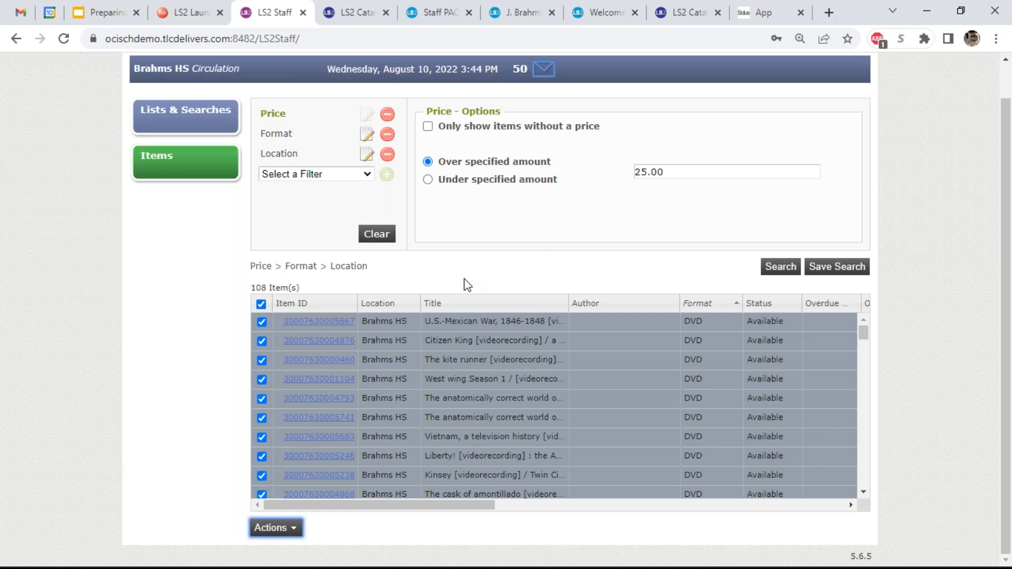
click(284, 528)
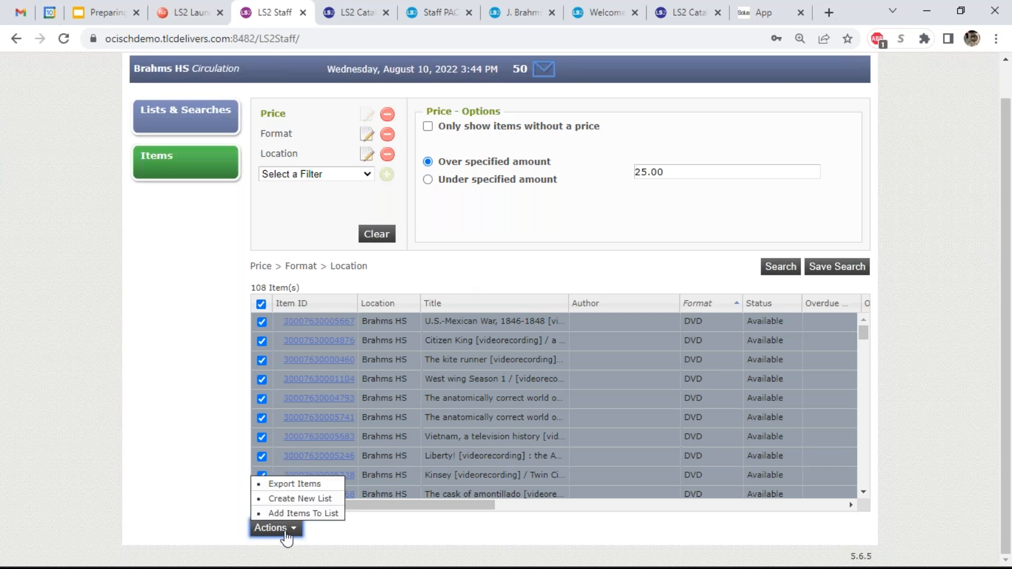
- Start a new list from the selected items, close it unsaved, and go to Lists & Searches
click(300, 499)
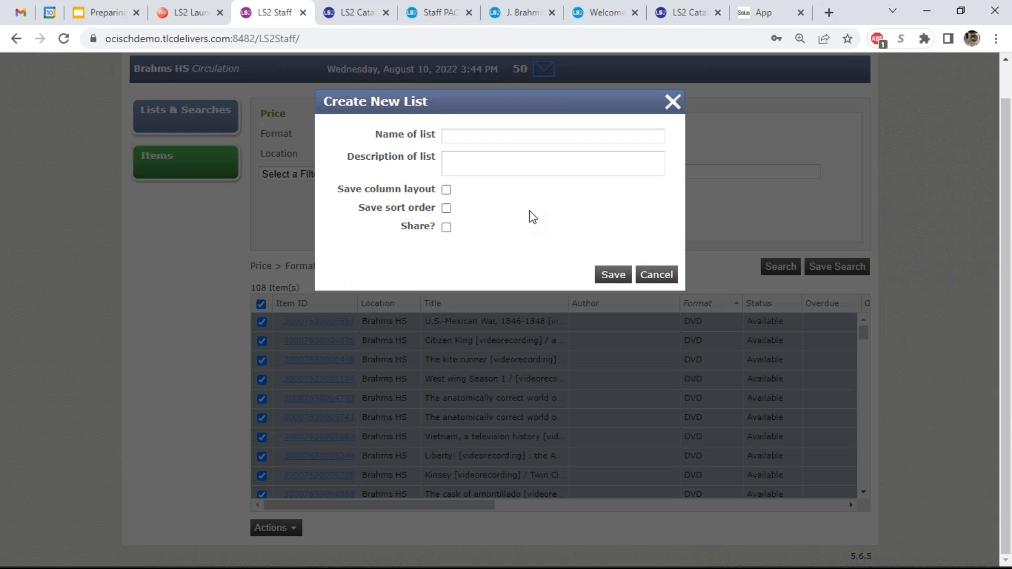
click(673, 101)
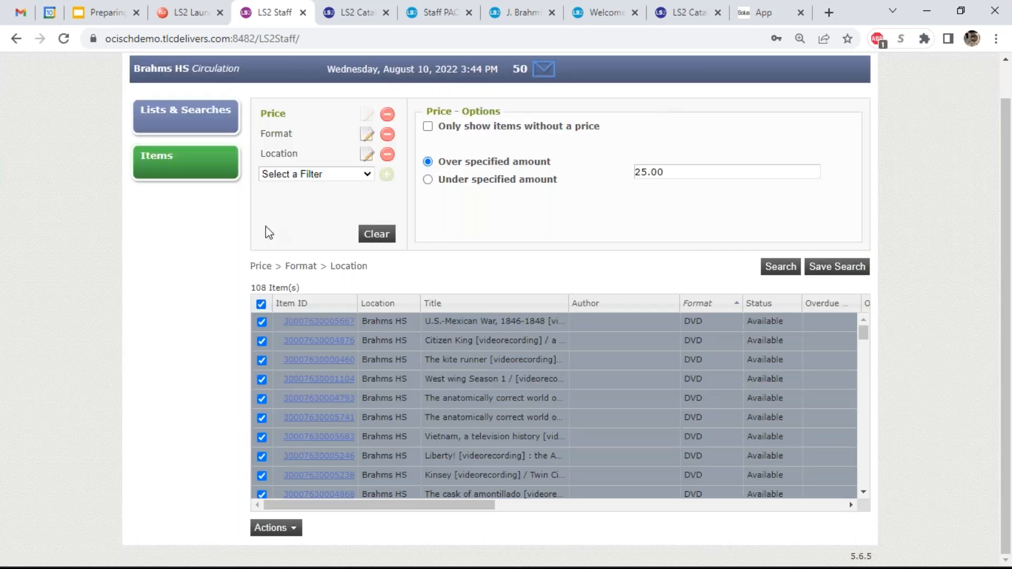
click(212, 122)
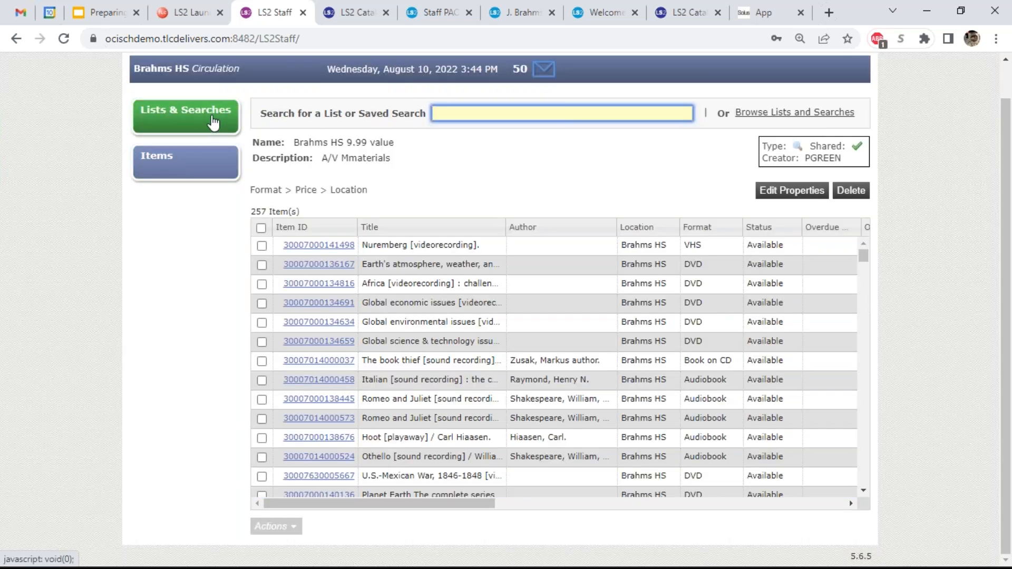
- Browse saved lists, view 'C/O greater than 3 since start of year', then reopen 'Brahms HS 9.99 value'
click(744, 113)
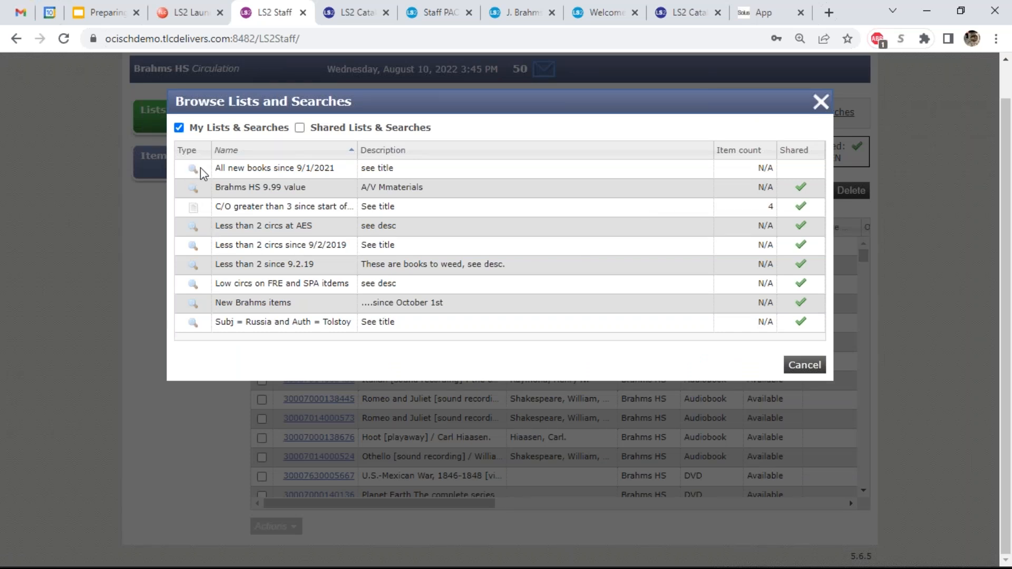
click(194, 210)
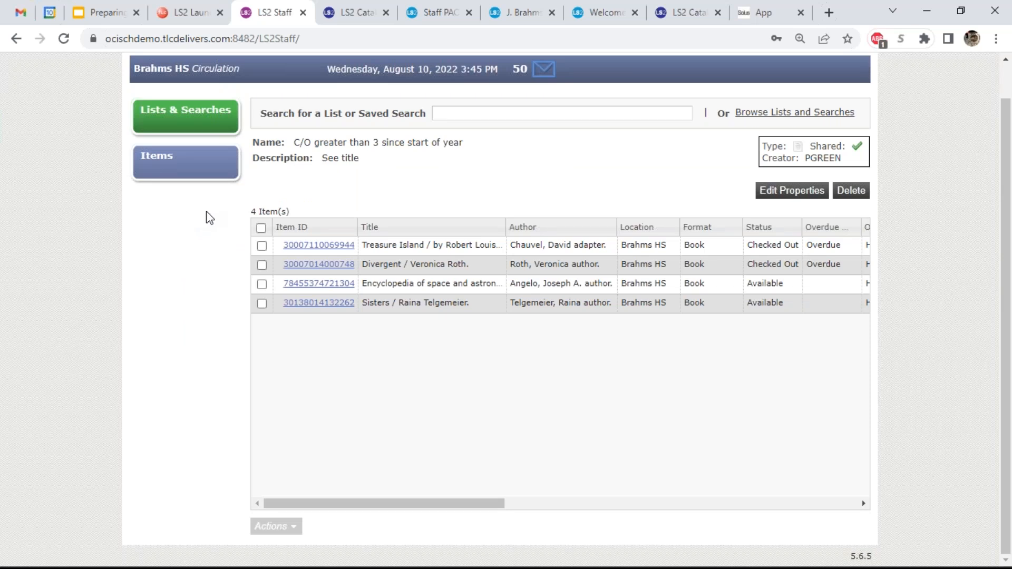
click(506, 113)
text(value)
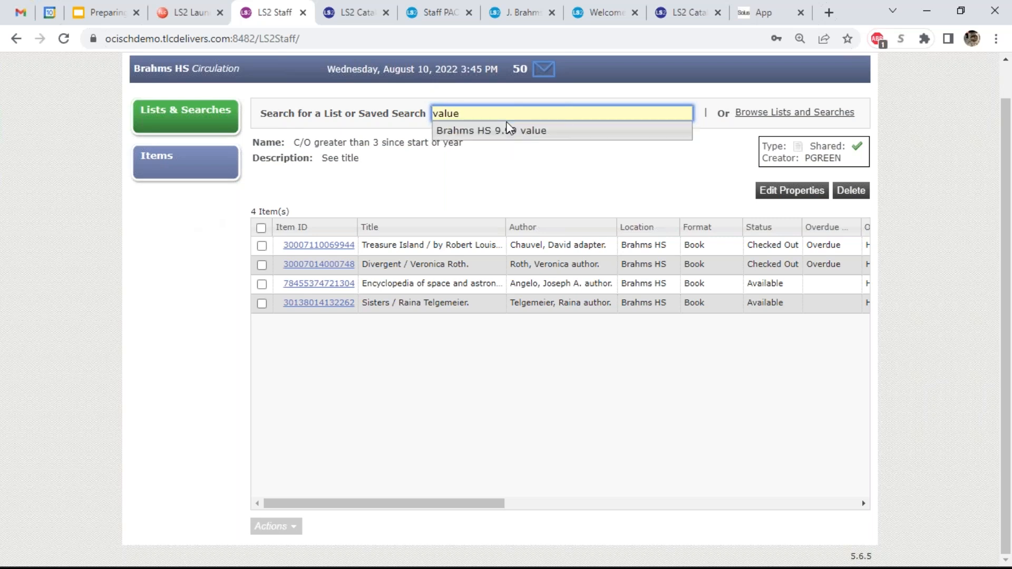
click(569, 131)
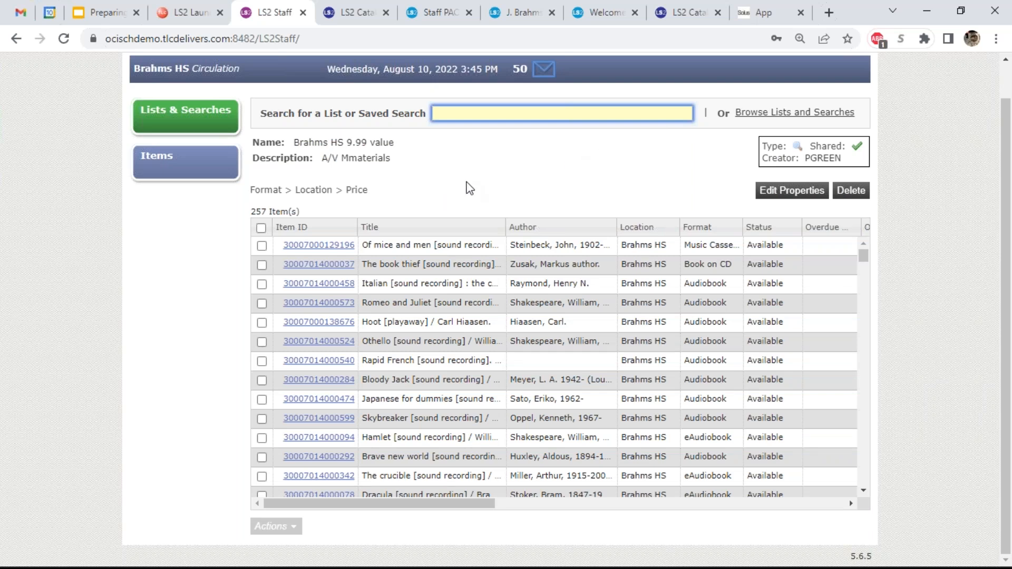
scroll(659, 200, up, 1)
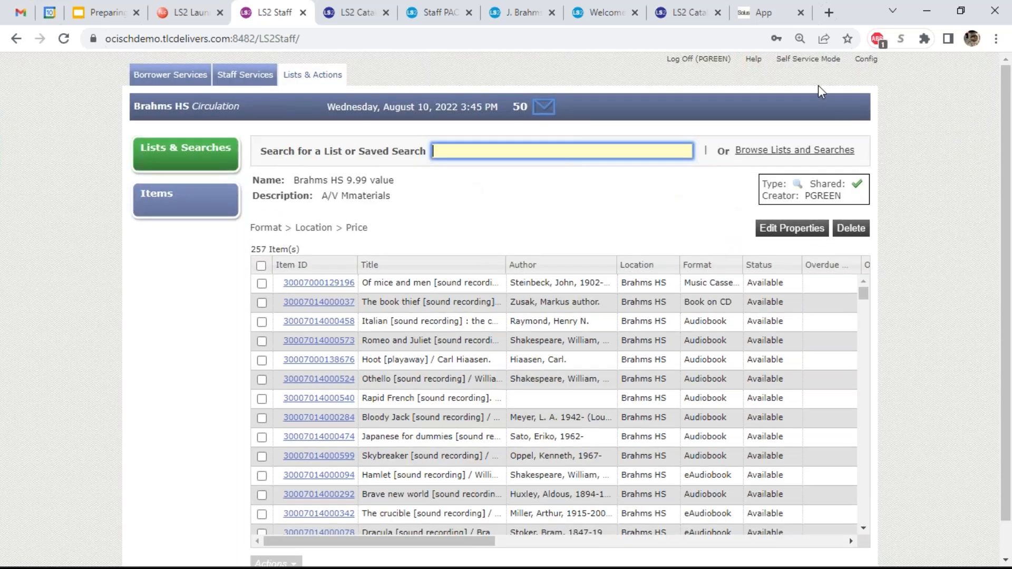
- Reload to log-on, sign in with the self-service user ID and password, and enter Self Service mode
click(816, 60)
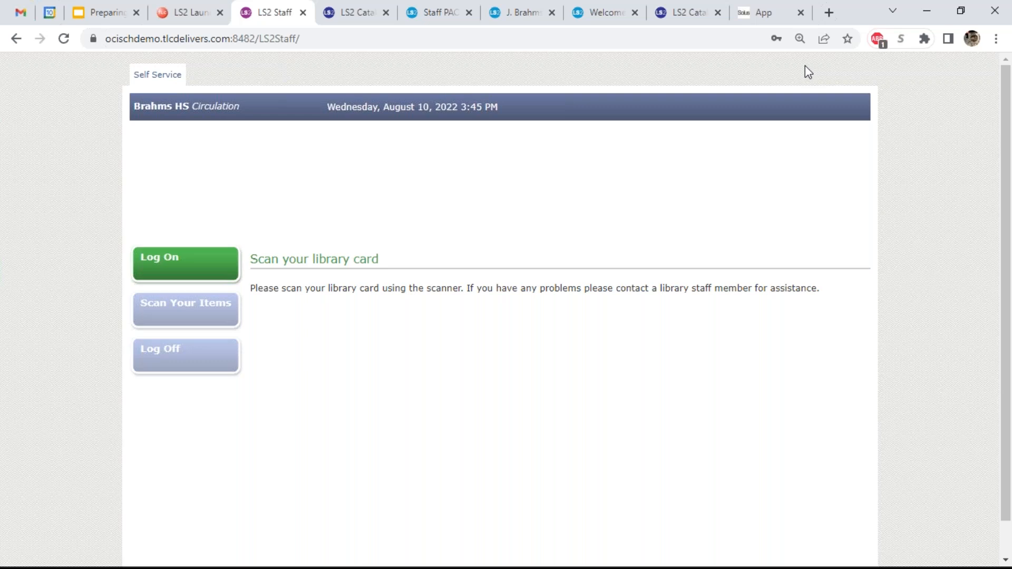
key(F5)
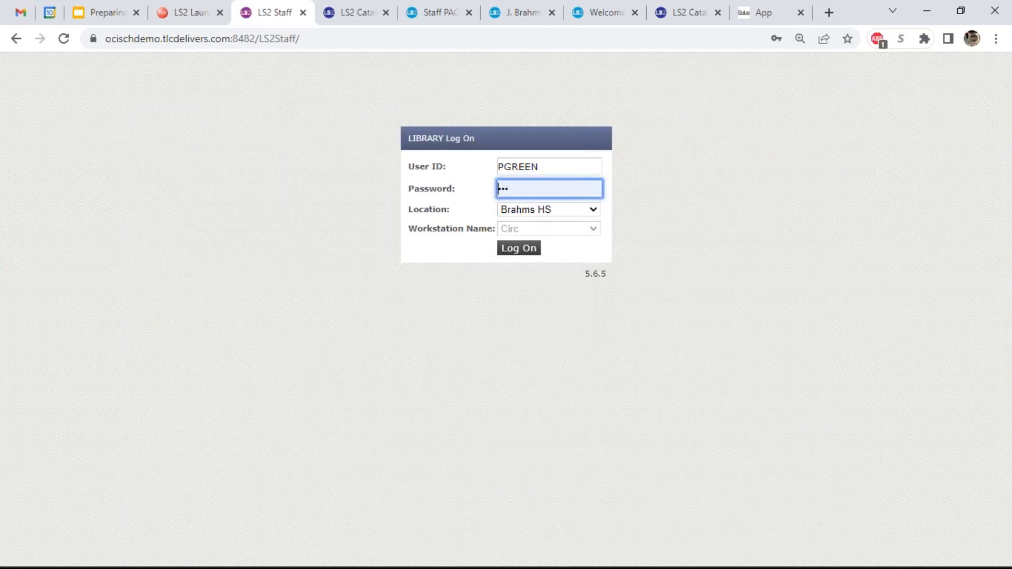
click(547, 167)
key(ctrl+a)
text(self)
key(Tab)
text(self)
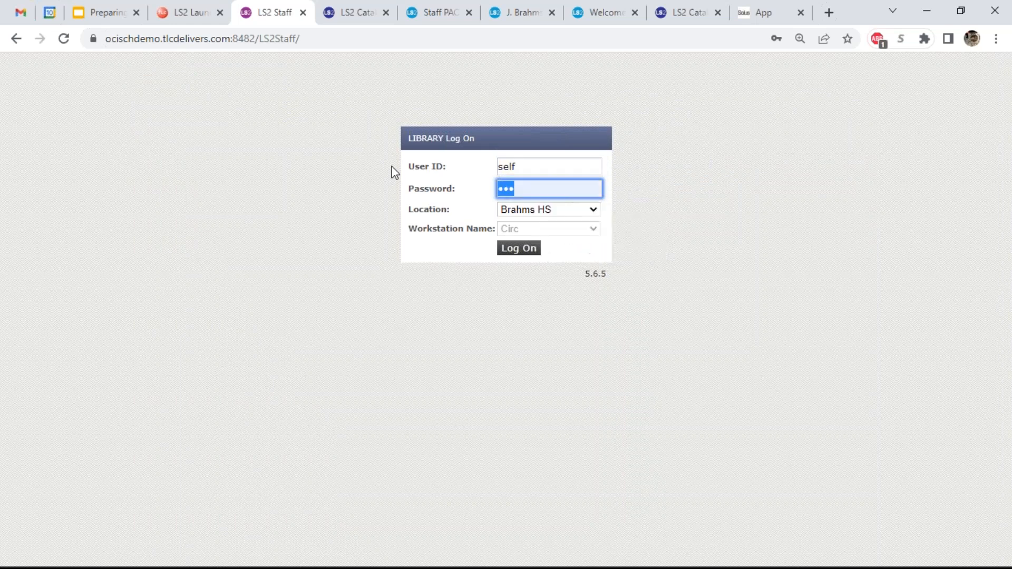
click(538, 251)
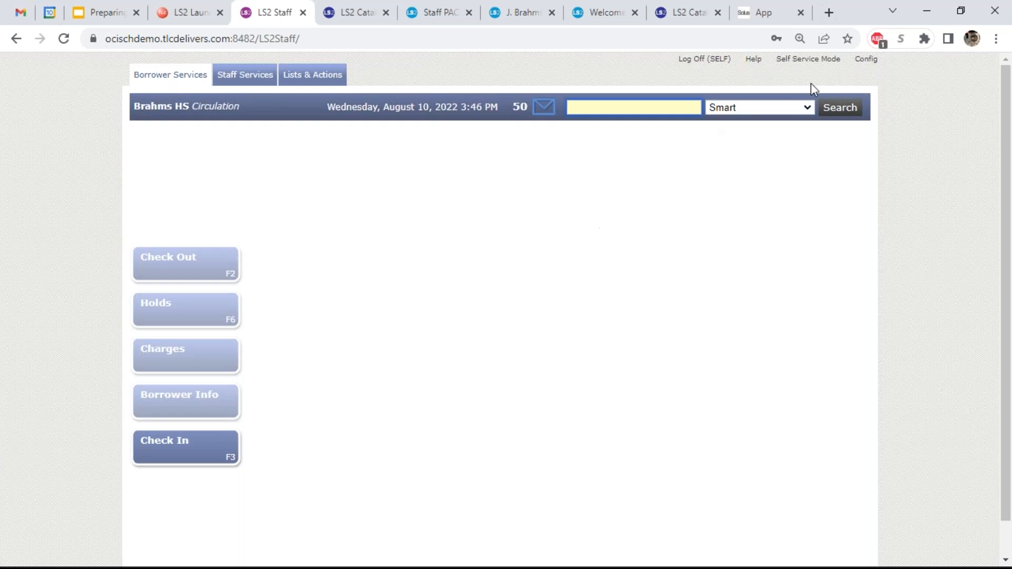
click(823, 60)
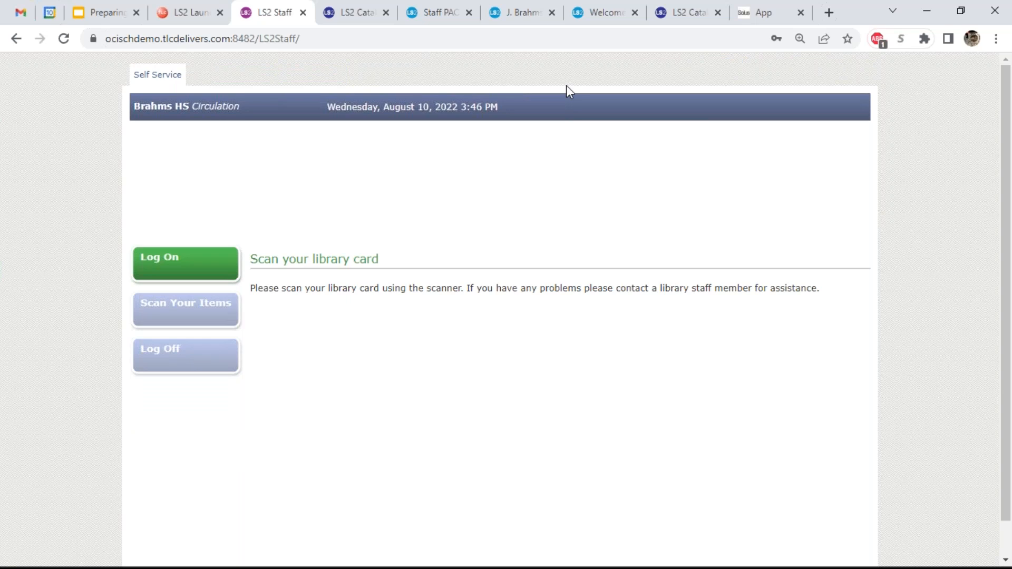
- Scan the patron's card, then check out The man that corrupted Hadleyburg and How the Irish saved civilization
key(Return)
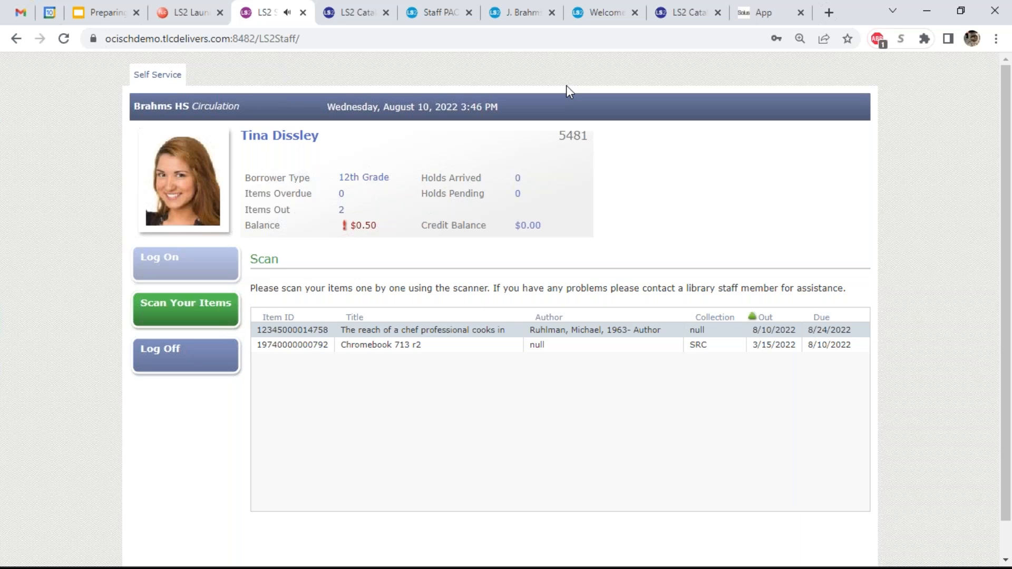
key(Return)
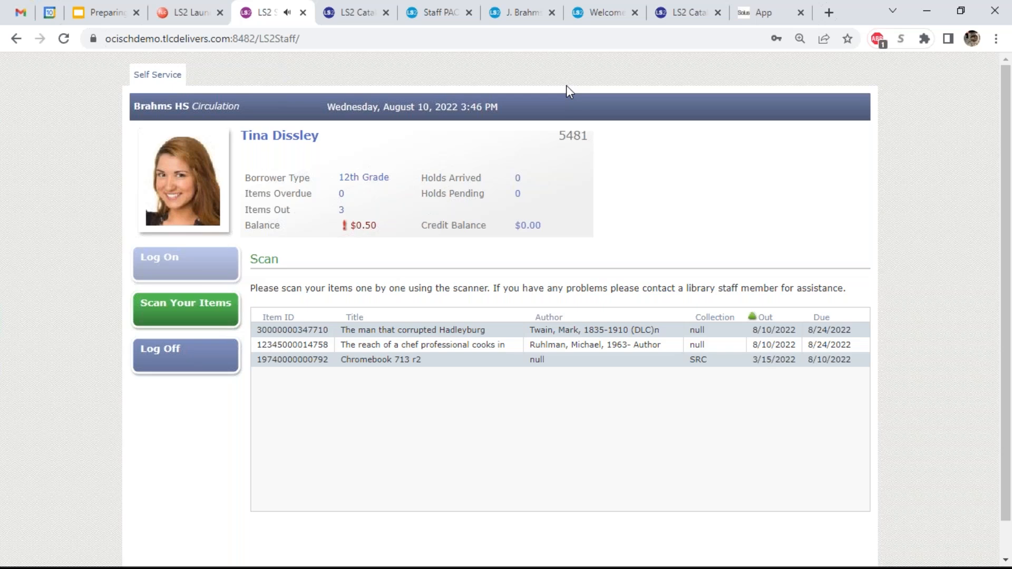
key(Return)
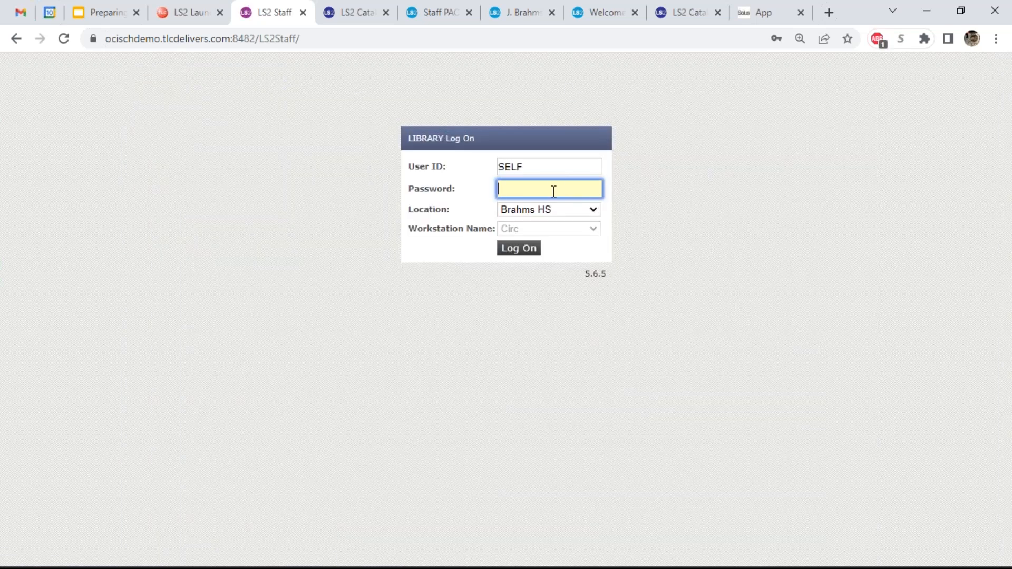
- Set the log-on location to Allison Elm
click(553, 209)
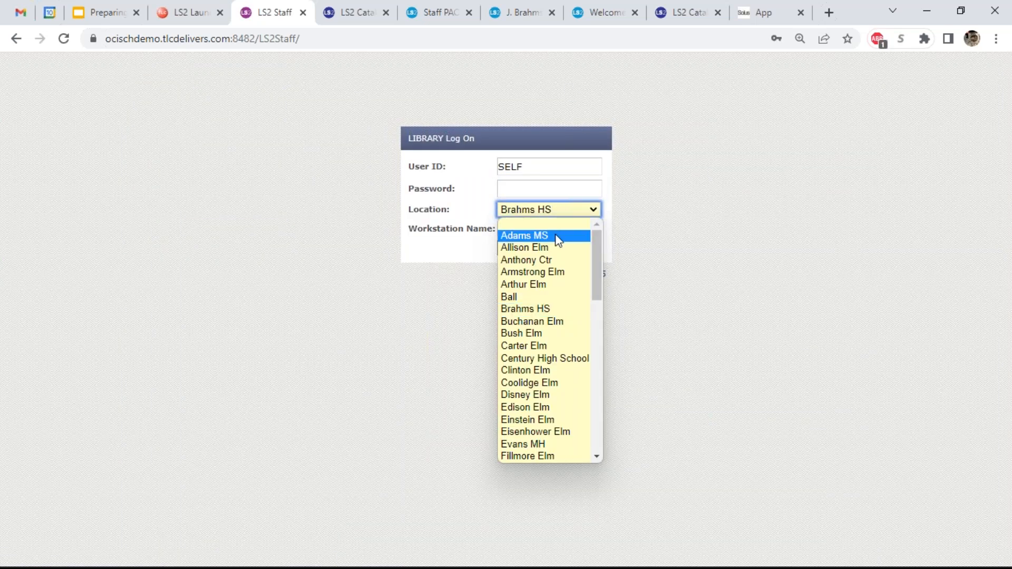
click(555, 247)
click(574, 191)
- Enter the self-service password, log on without saving it, and switch to Self Service Mode
text(self)
key(Return)
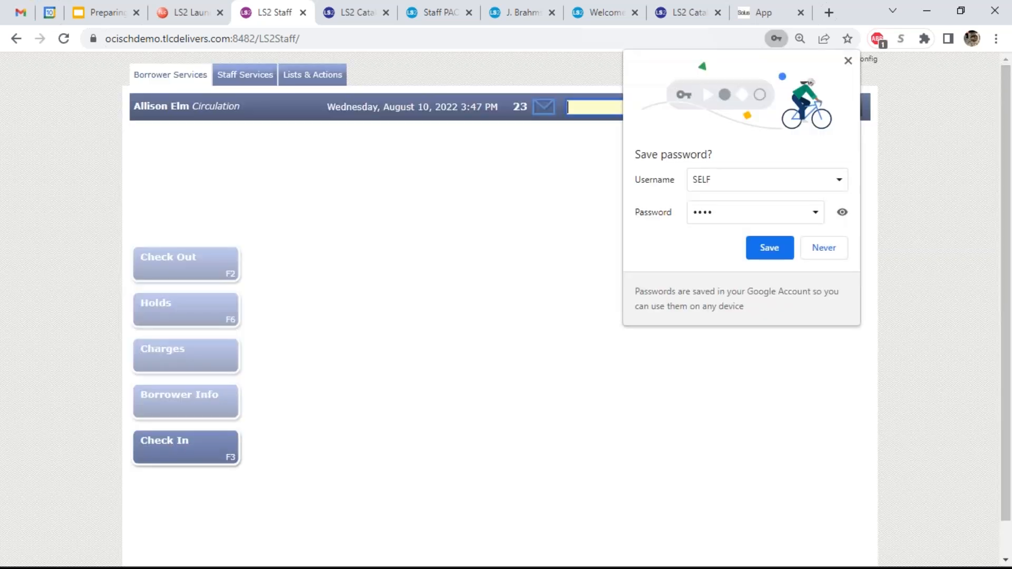
click(827, 252)
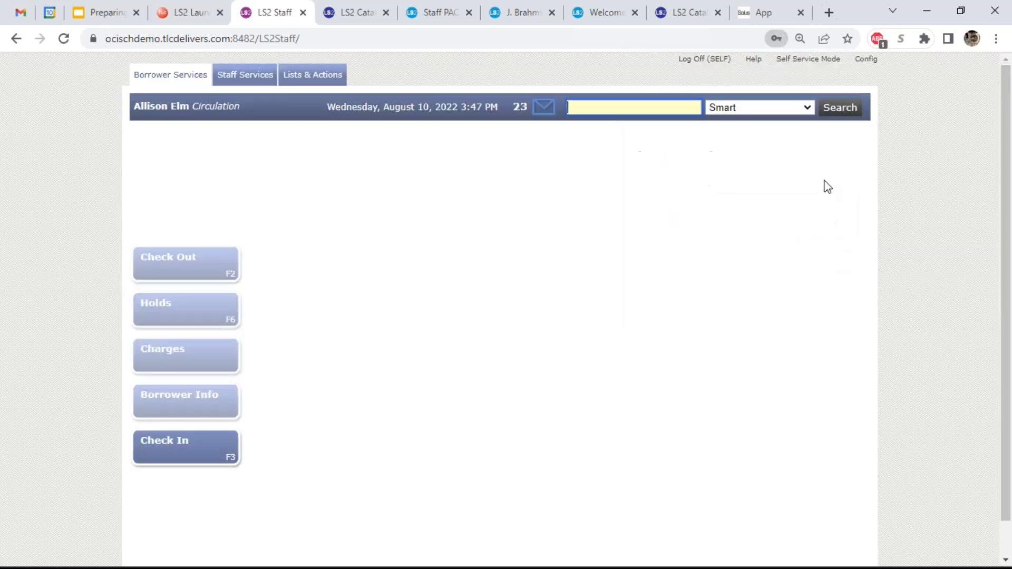
click(805, 60)
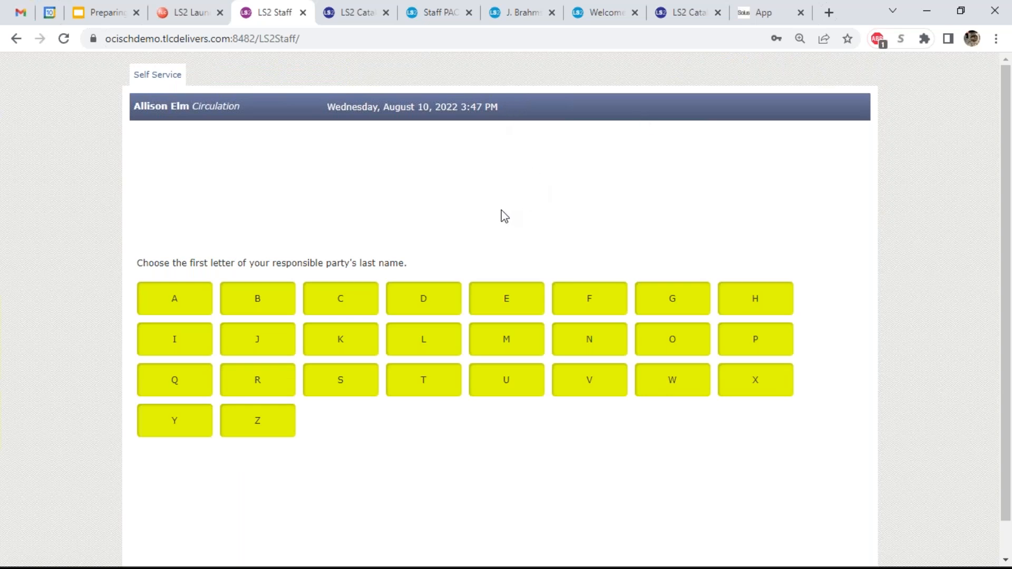
- Under letter A, open the second responsible party's children and view the first child's borrower account
click(201, 310)
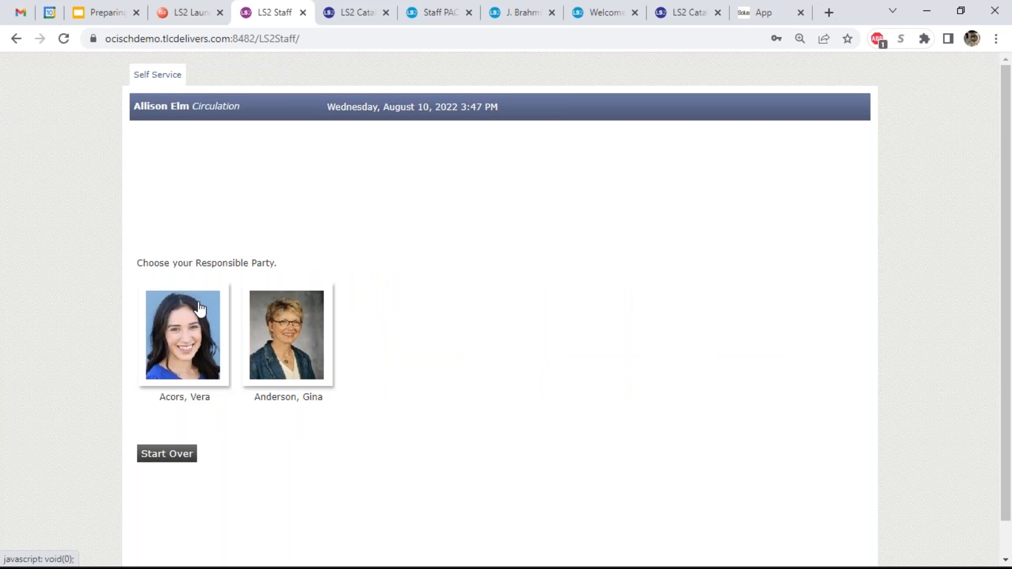
click(279, 321)
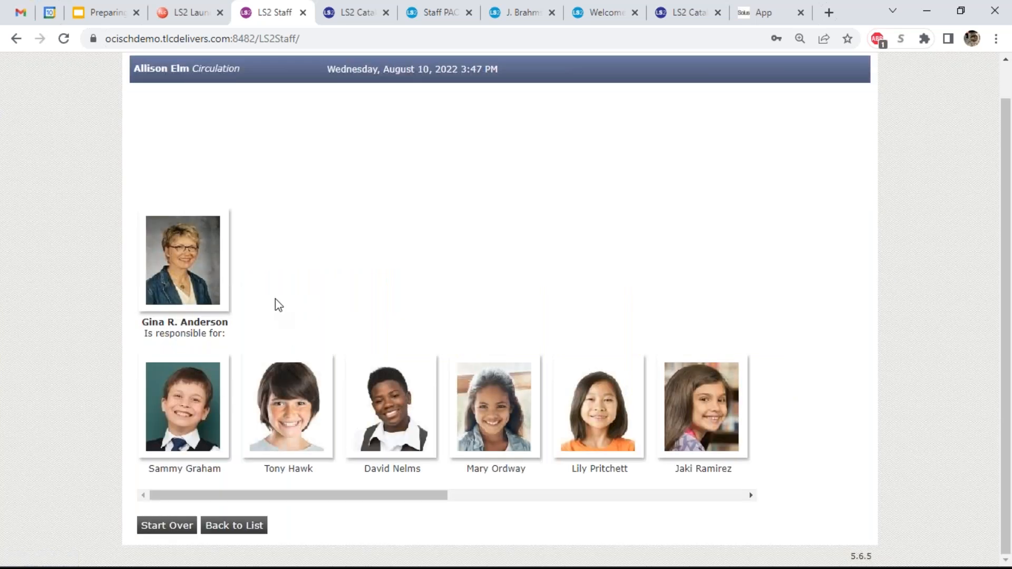
click(219, 420)
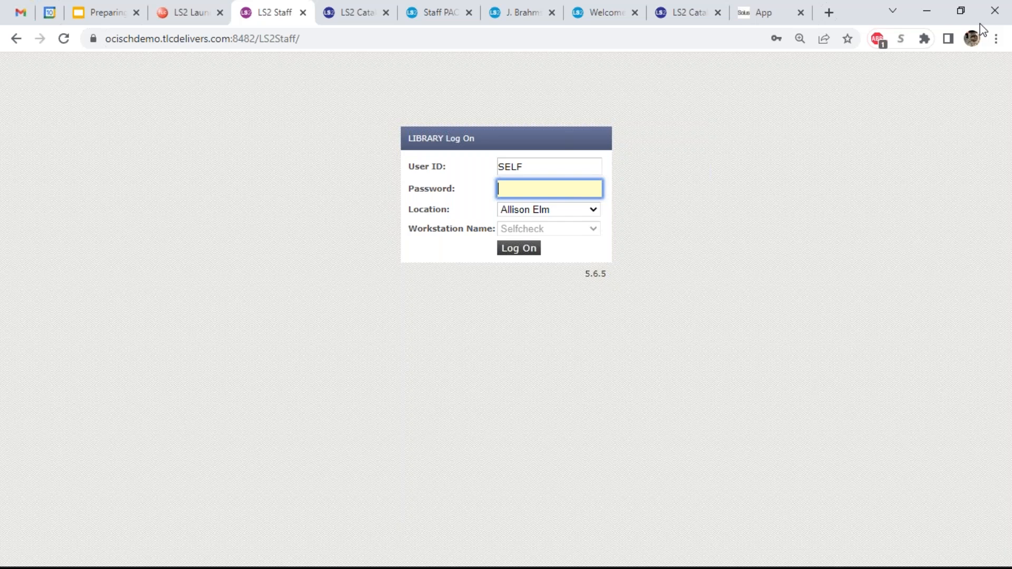
- Close the extra LS2 Catalog tab and return to the Staff PAC catalog page
click(344, 1)
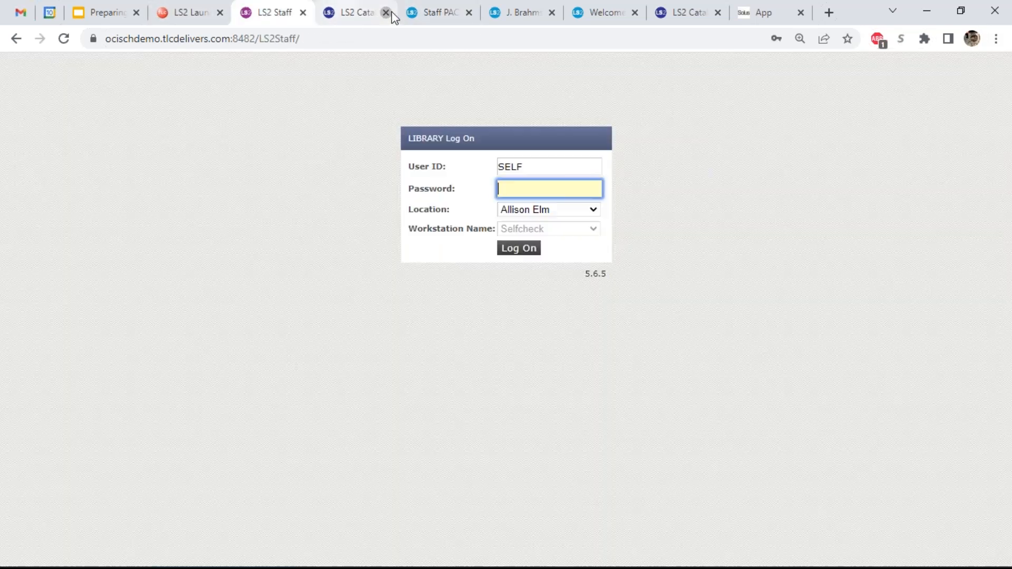
click(387, 13)
click(332, 14)
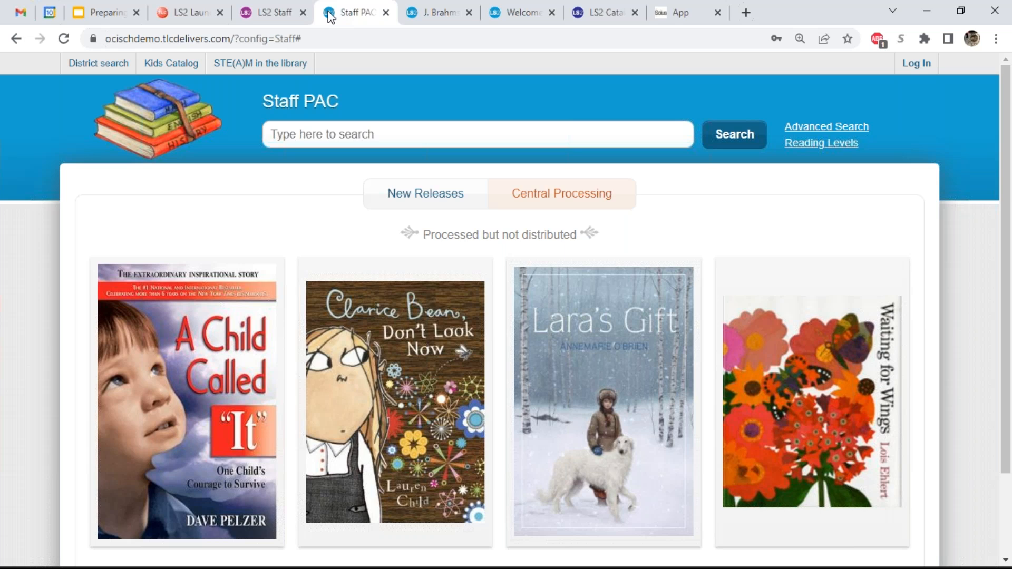
- Review the Staff PAC address, New Releases and Central Processing titles, then switch to J. Brahms High School
click(338, 39)
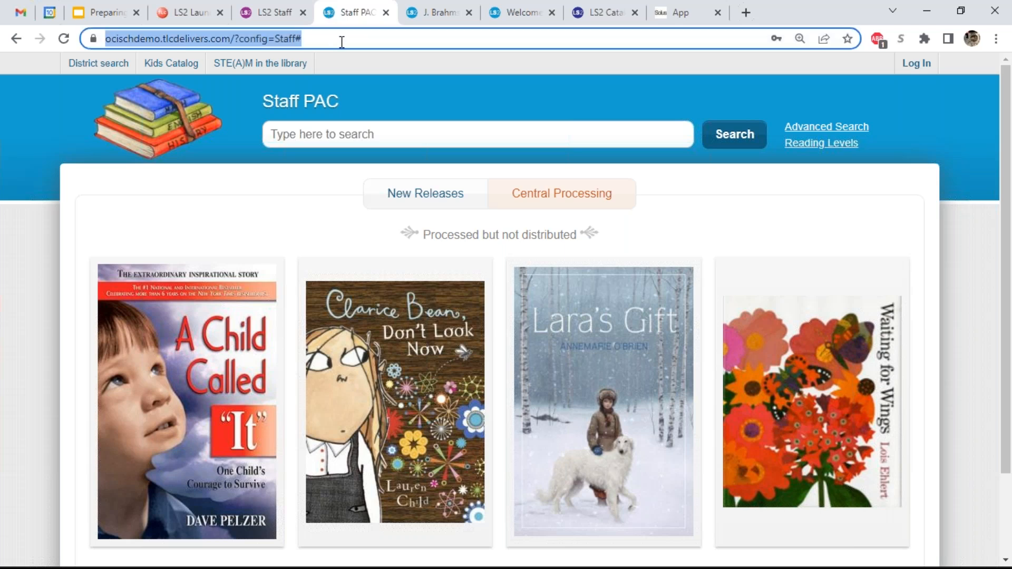
click(337, 41)
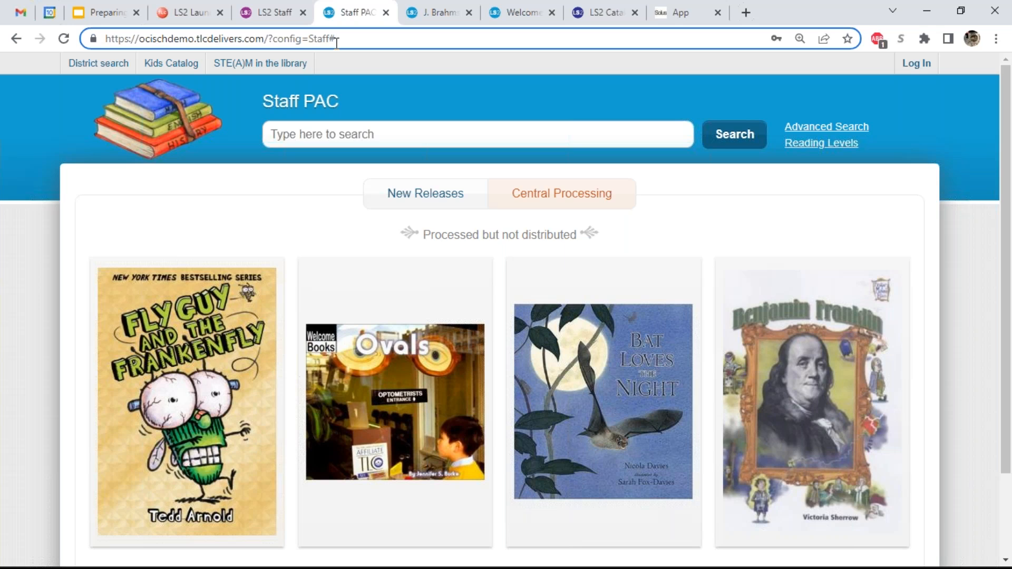
click(415, 195)
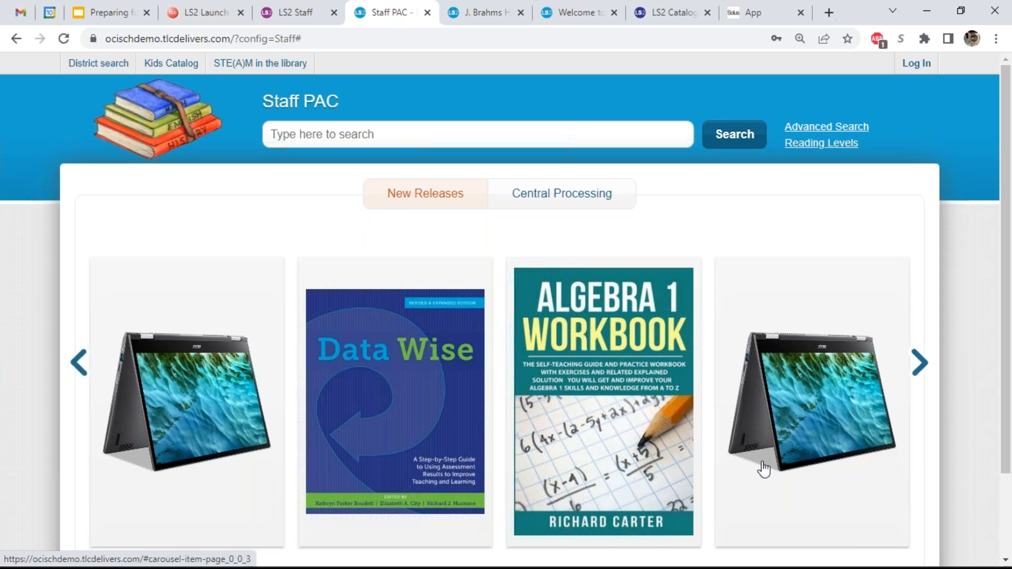
click(588, 204)
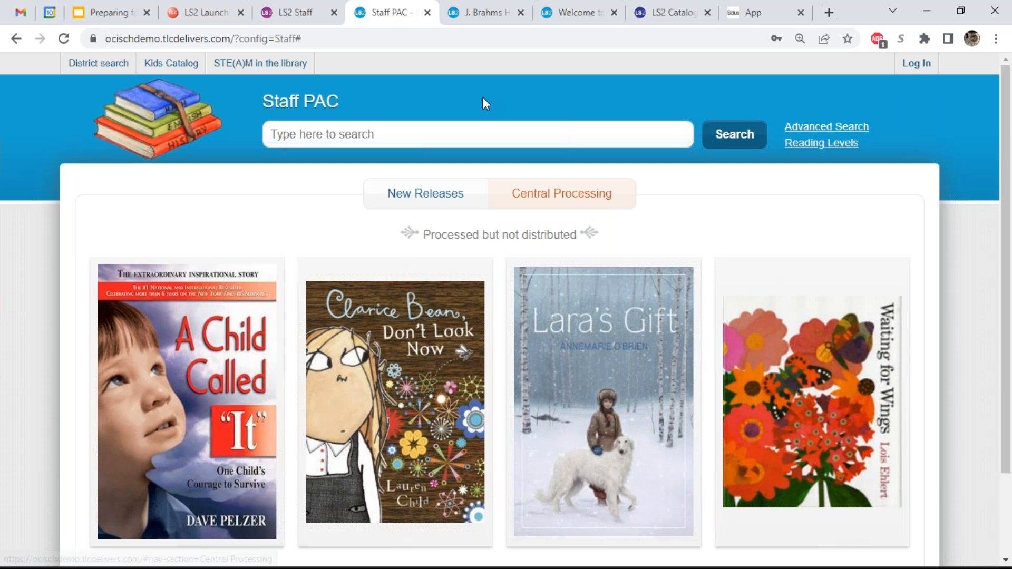
click(480, 23)
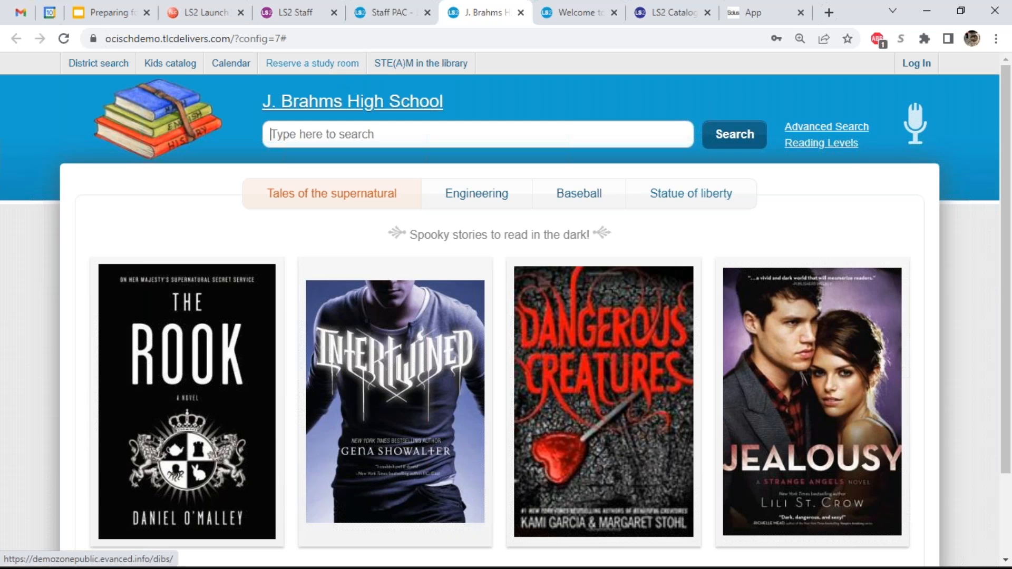
click(501, 199)
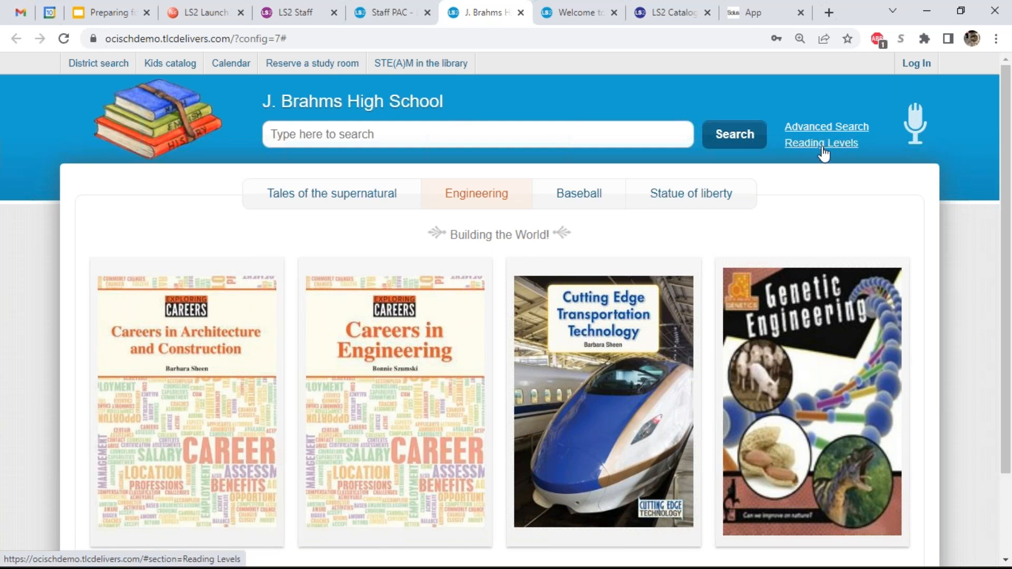
click(594, 202)
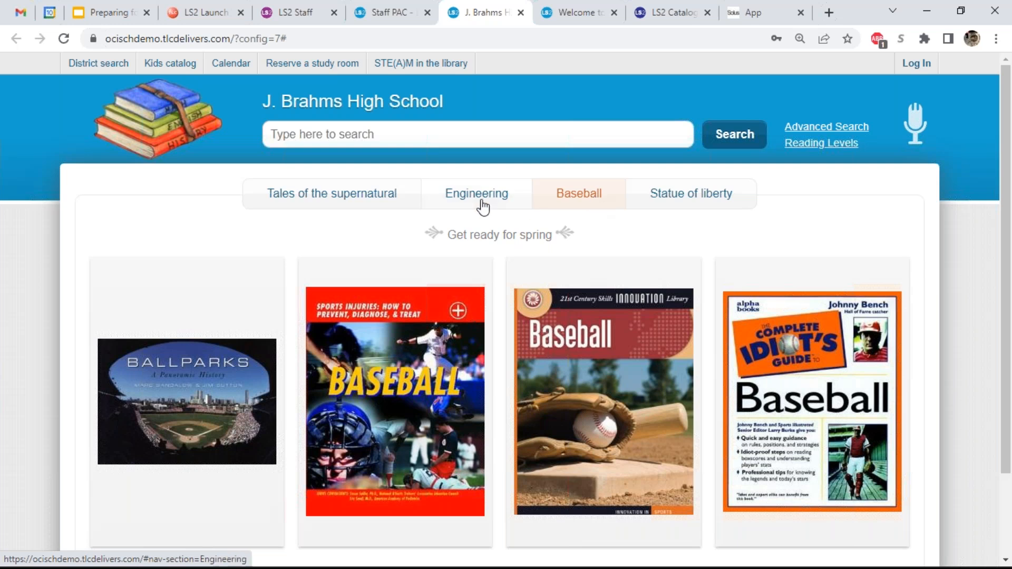
click(346, 201)
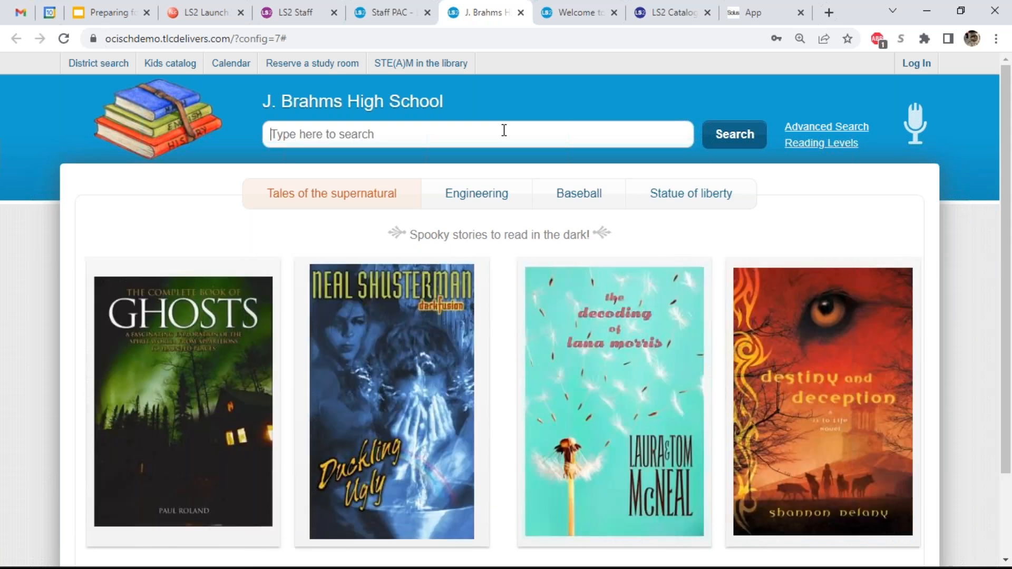
- Search the J. Brahms High School catalog for 'baseball', returning 187 results
click(504, 130)
text(baseball)
key(Return)
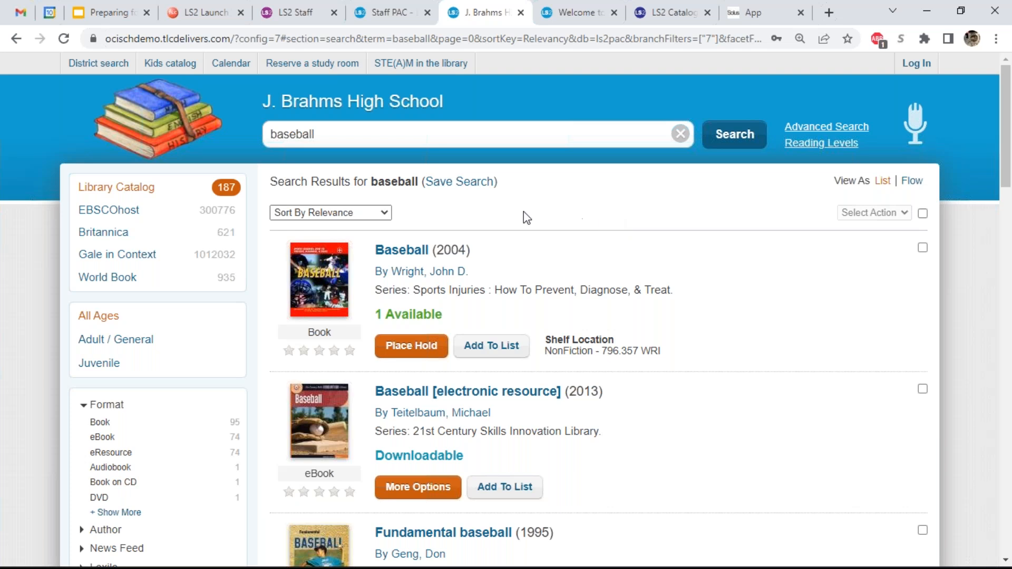
- Log in with the student's username in place of the prefilled admin one, using the saved password
click(168, 209)
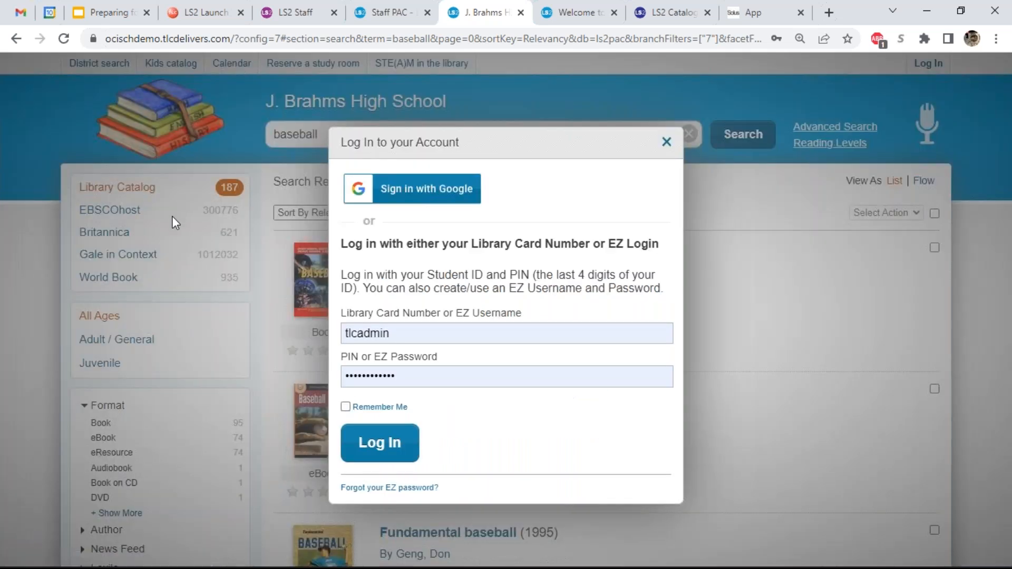
double_click(515, 327)
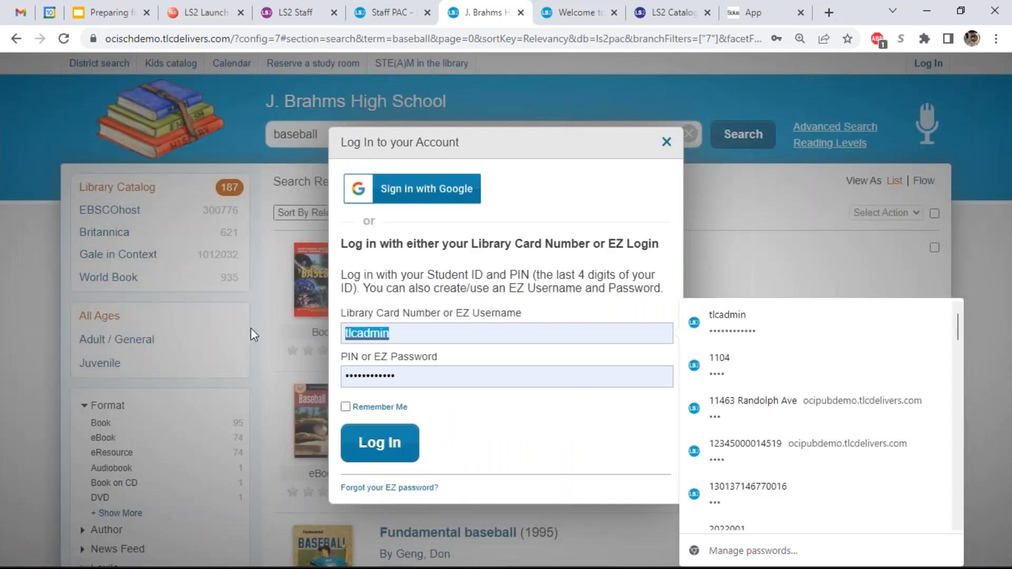
key(BackSpace)
text(f)
key(BackSpace)
text(gar)
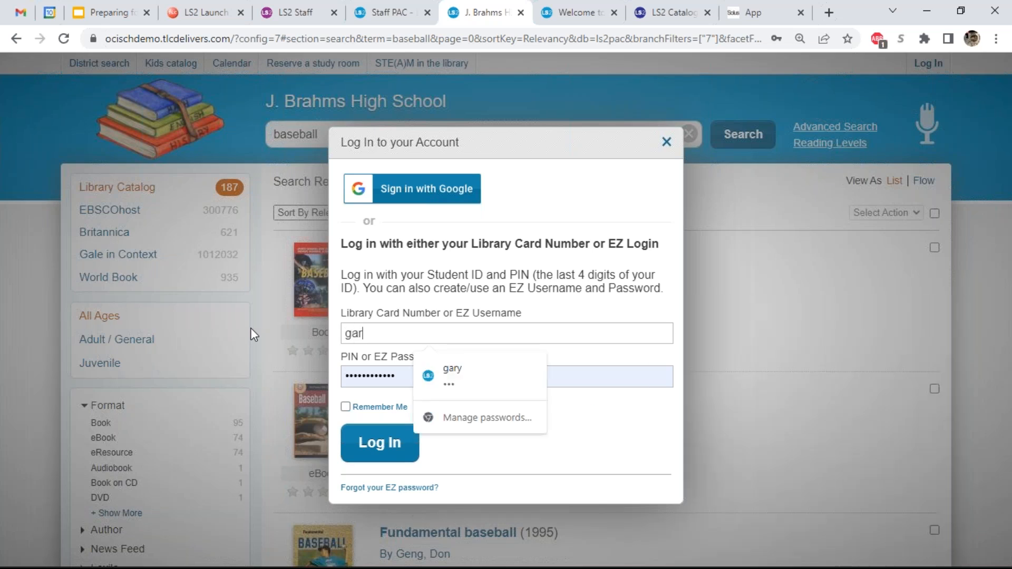
key(Tab)
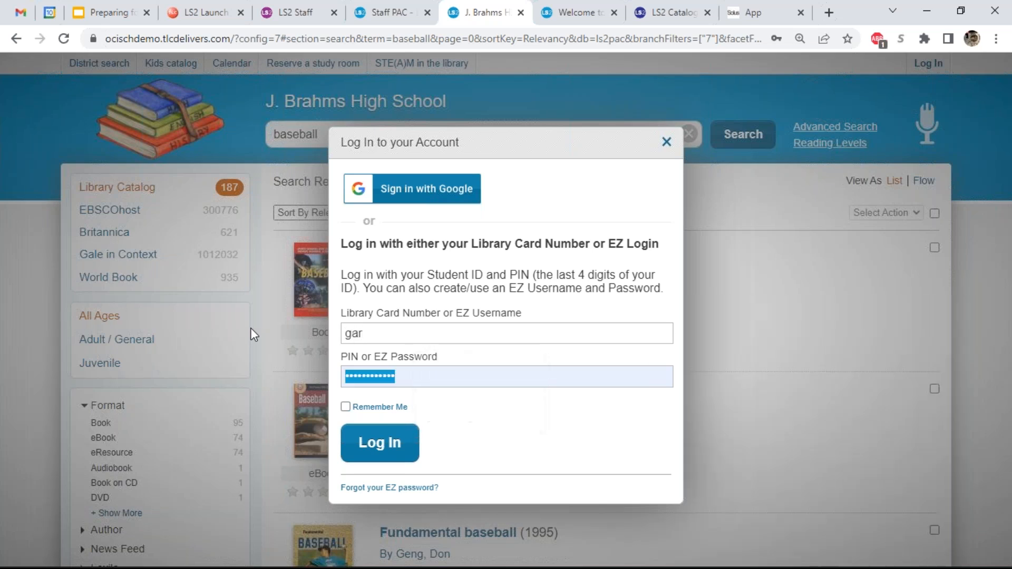
key(shift+Tab)
text(gary)
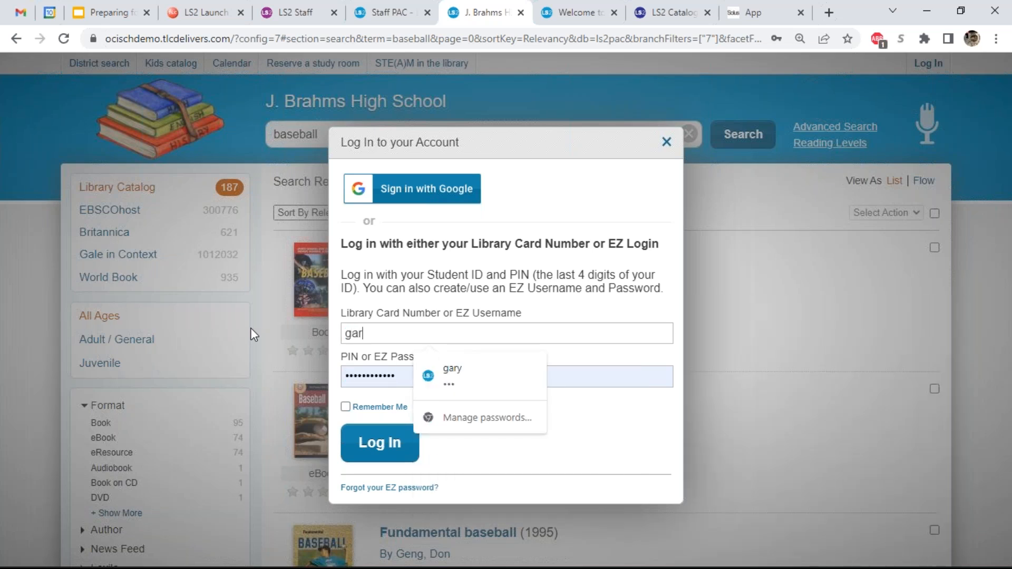
click(475, 370)
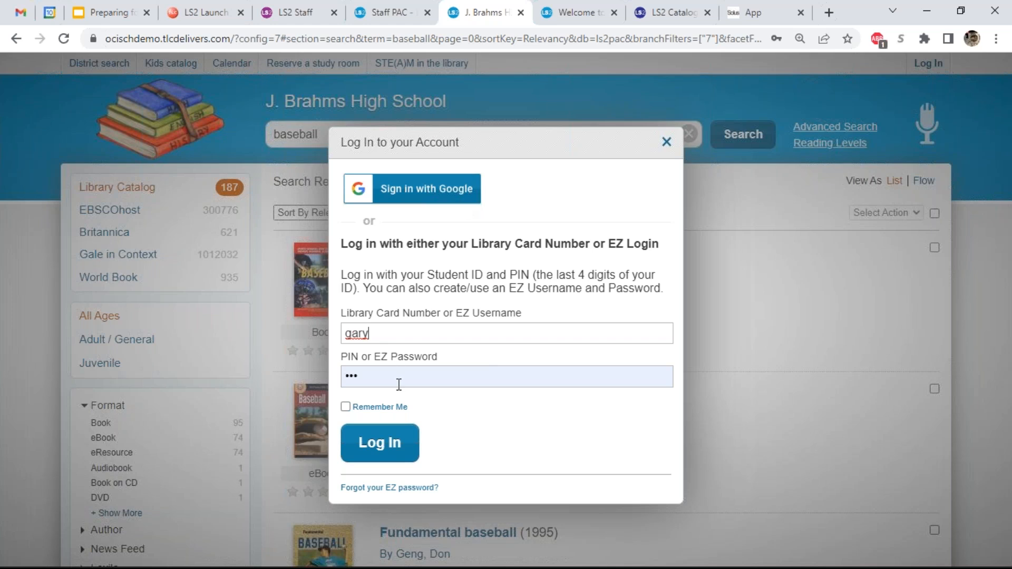
click(397, 439)
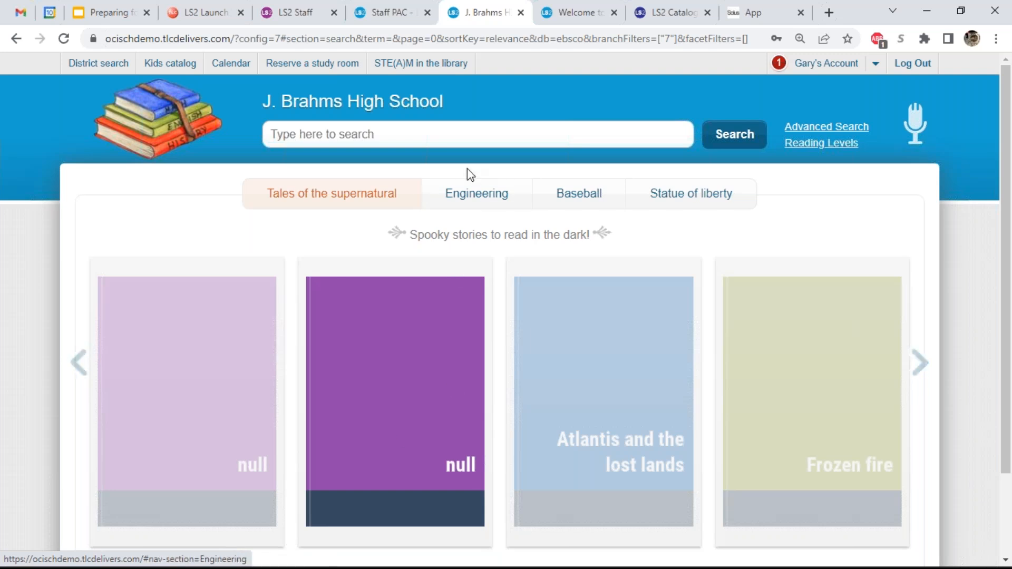
- Rerun the 'baseball' search now that the student is signed in
click(467, 134)
text(baseball)
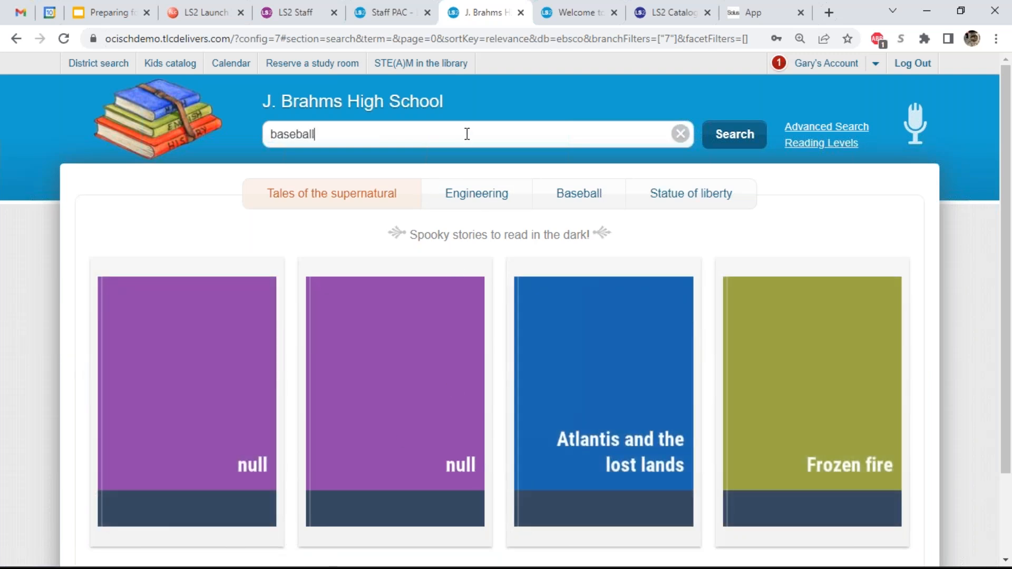
key(Return)
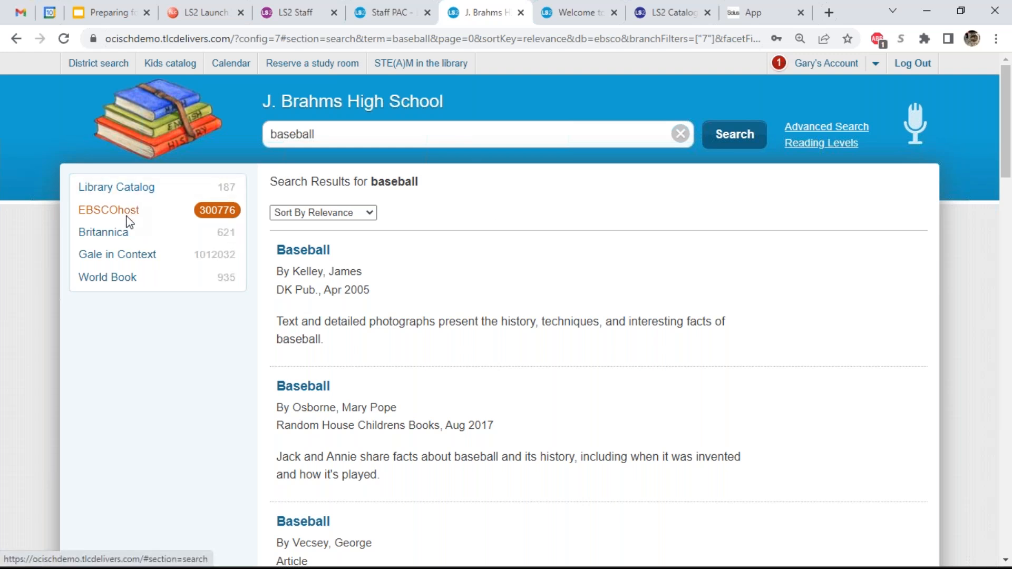
- Browse the baseball results from Britannica, Gale in Context and World Book, then back to Library Catalog
click(126, 232)
click(124, 256)
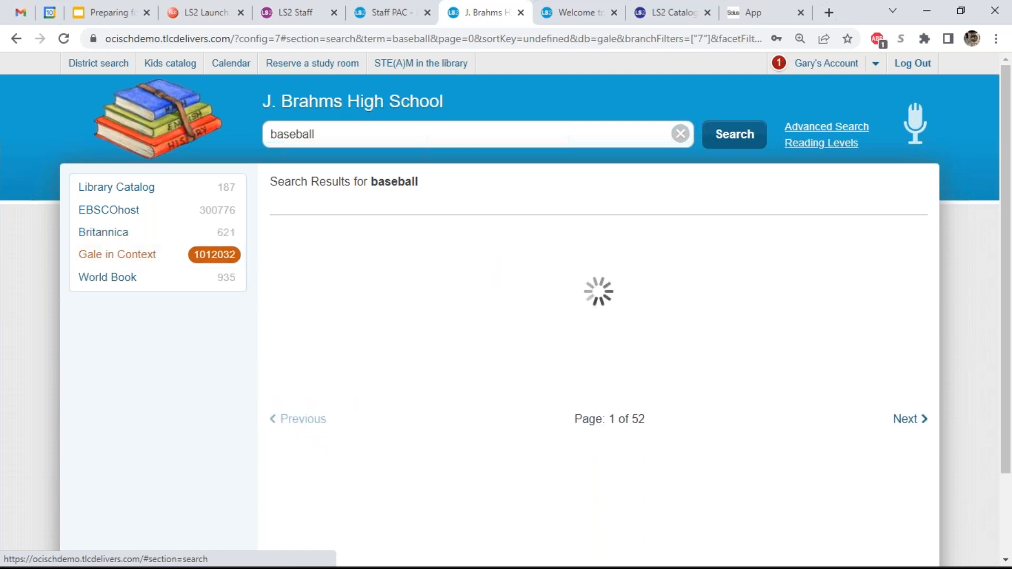
click(126, 281)
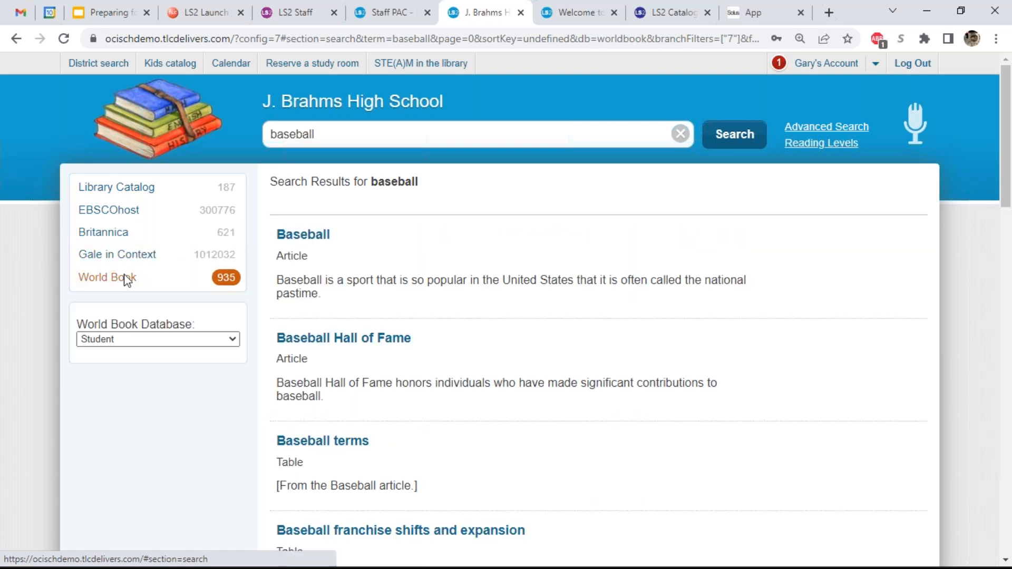
click(135, 190)
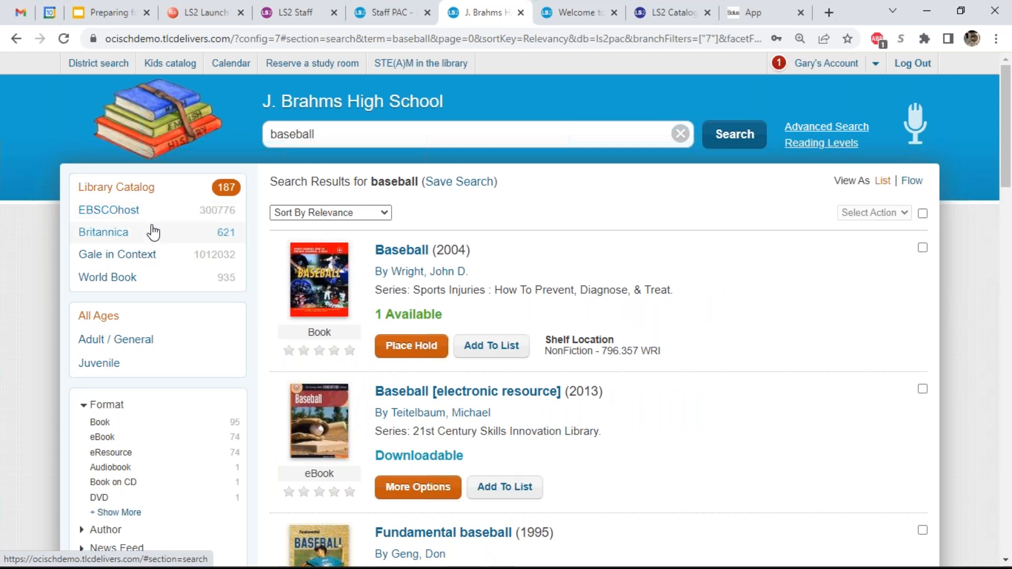
- Expand the News Feed facet and filter the baseball results to Google News
scroll(151, 232, down, 3)
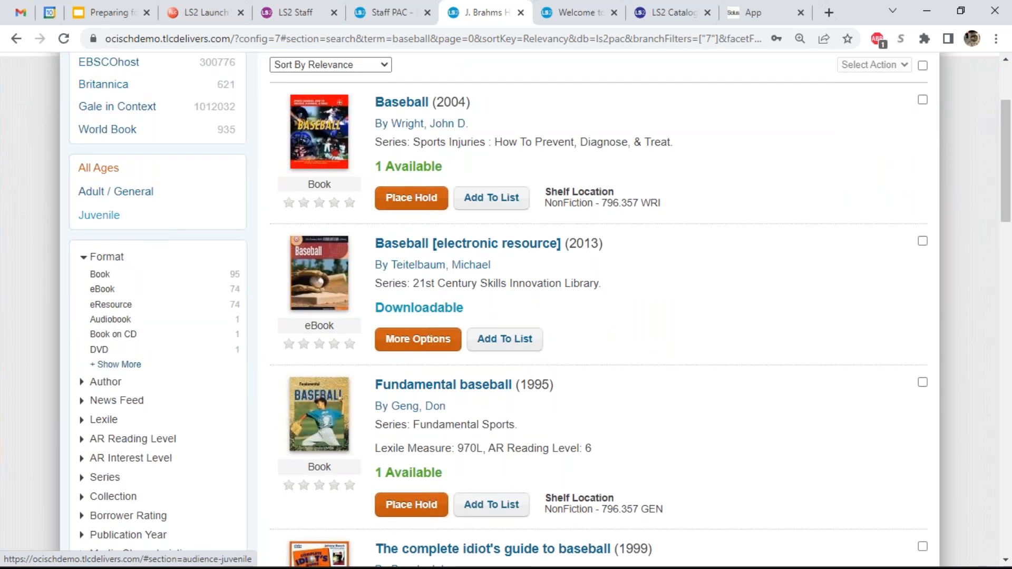
click(136, 402)
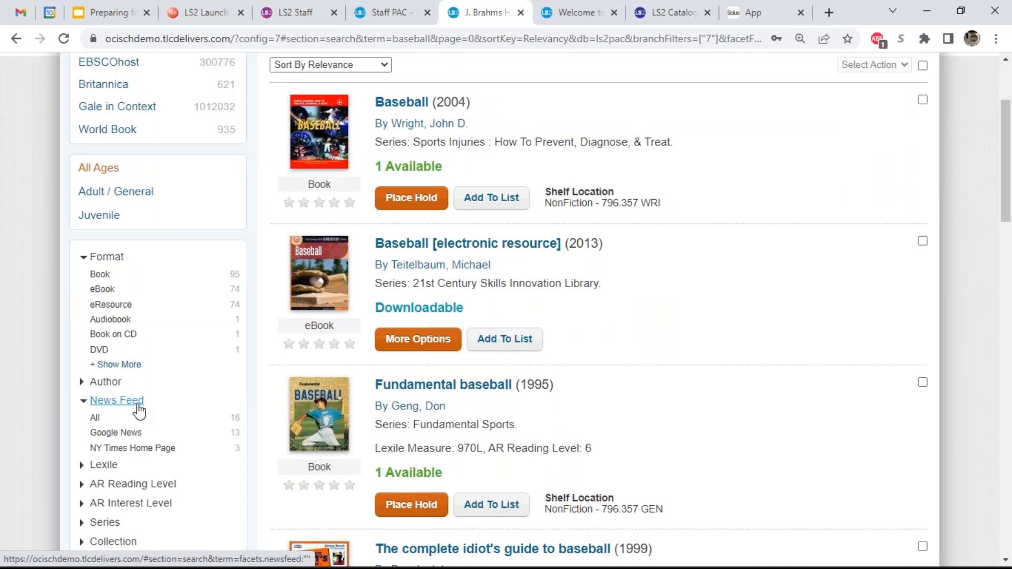
click(136, 434)
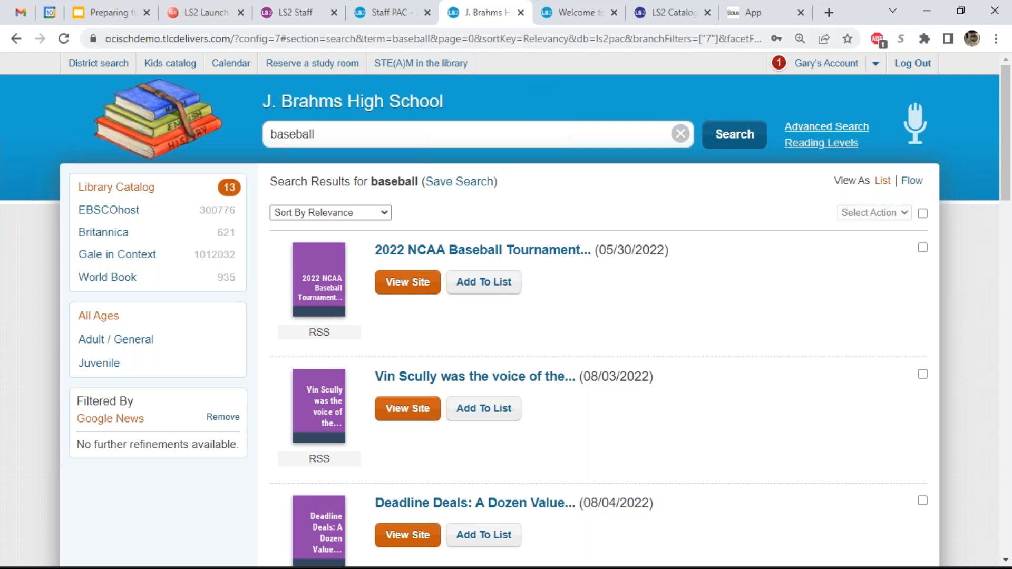
- Open the district-wide catalog search from the J. Brahms High School results
click(555, 15)
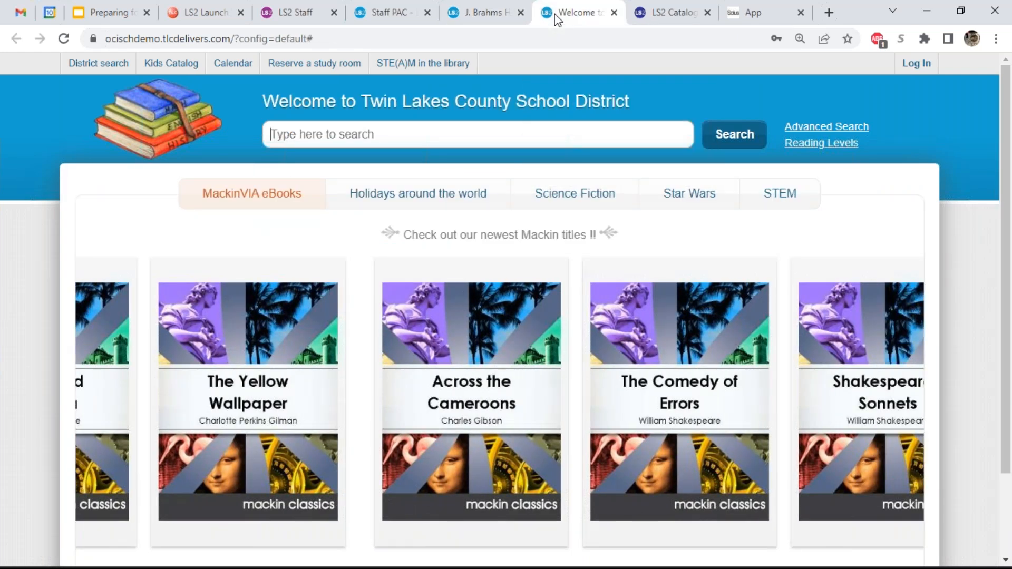
click(502, 13)
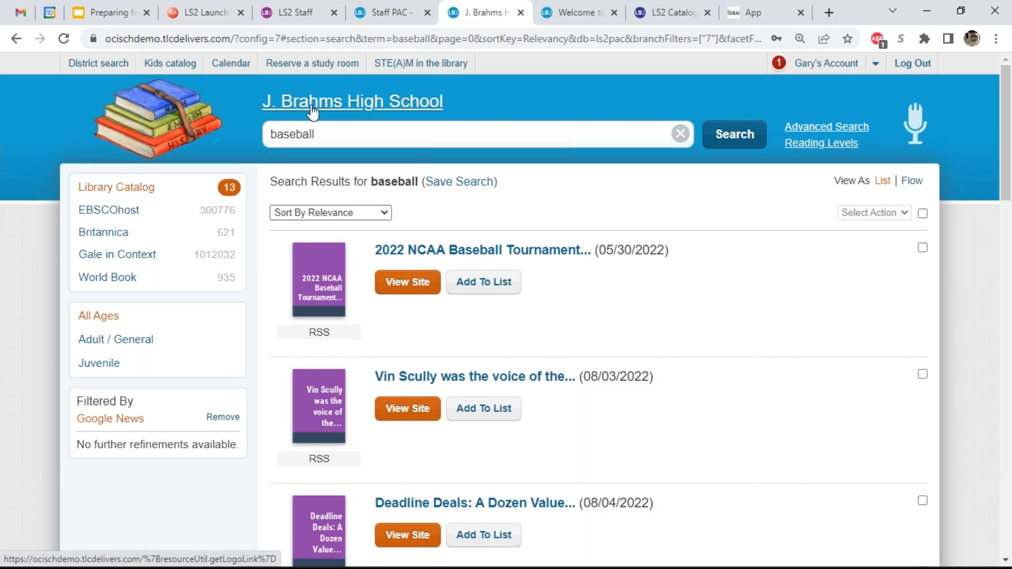
click(103, 67)
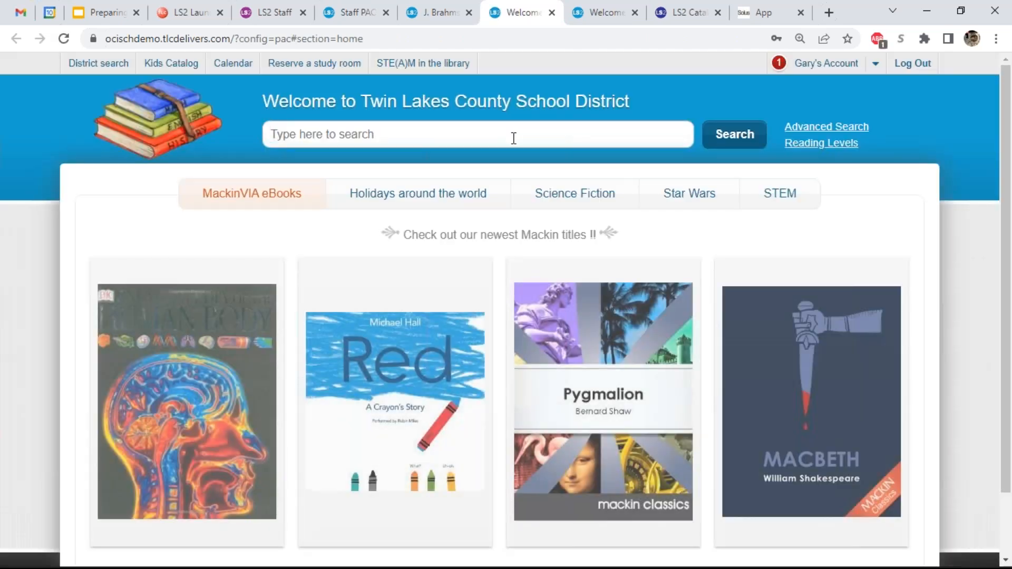
- Search all district locations for 'baseball' (2495 results) and open the location chooser
click(512, 135)
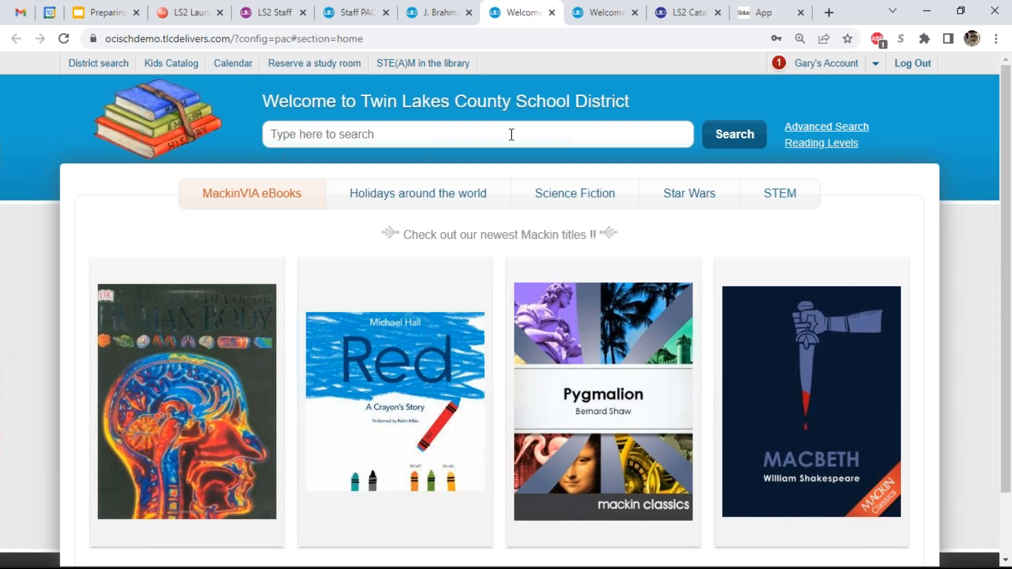
text(basbe)
key(BackSpace)
key(BackSpace)
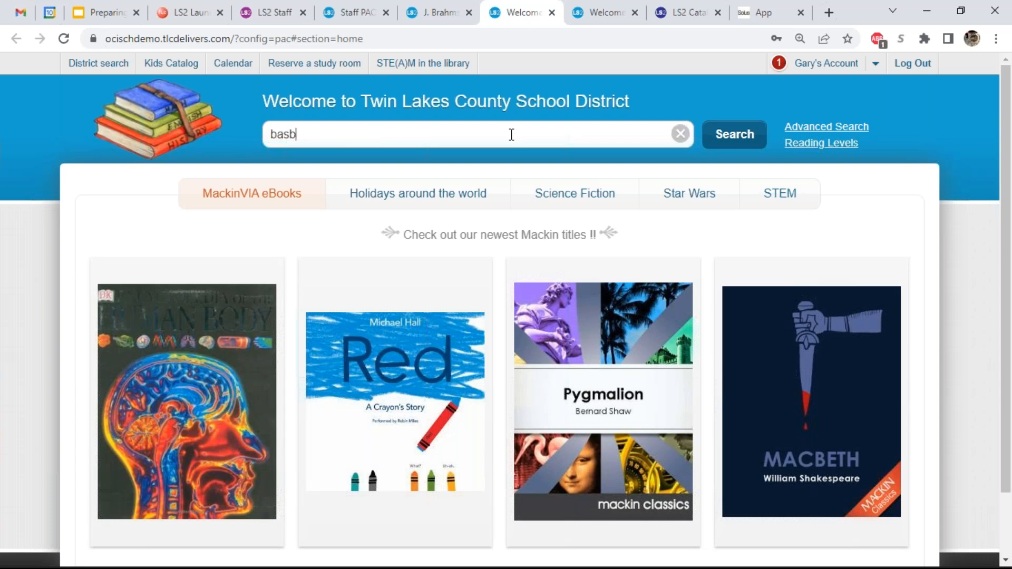
text(eball)
key(Return)
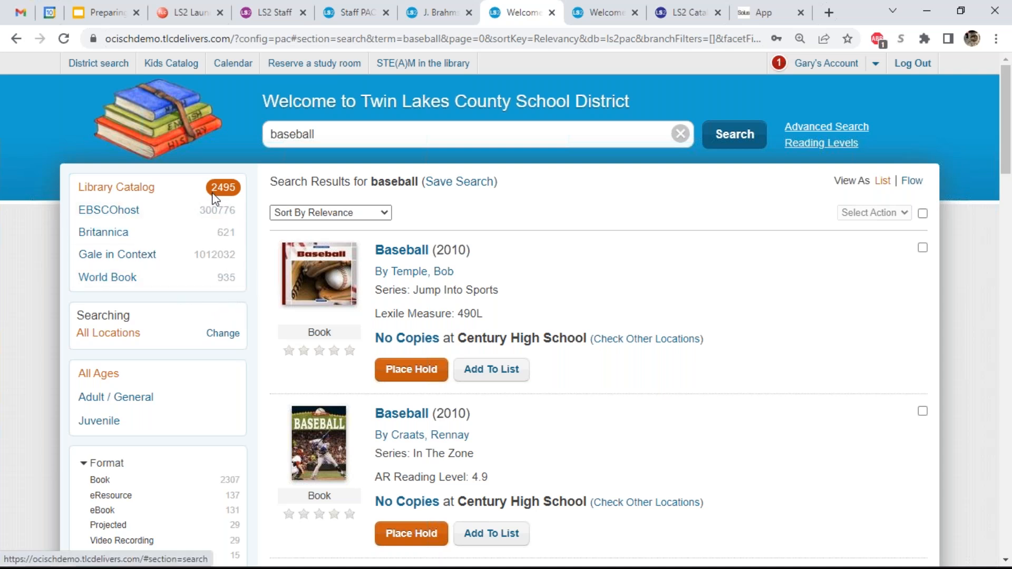
click(212, 332)
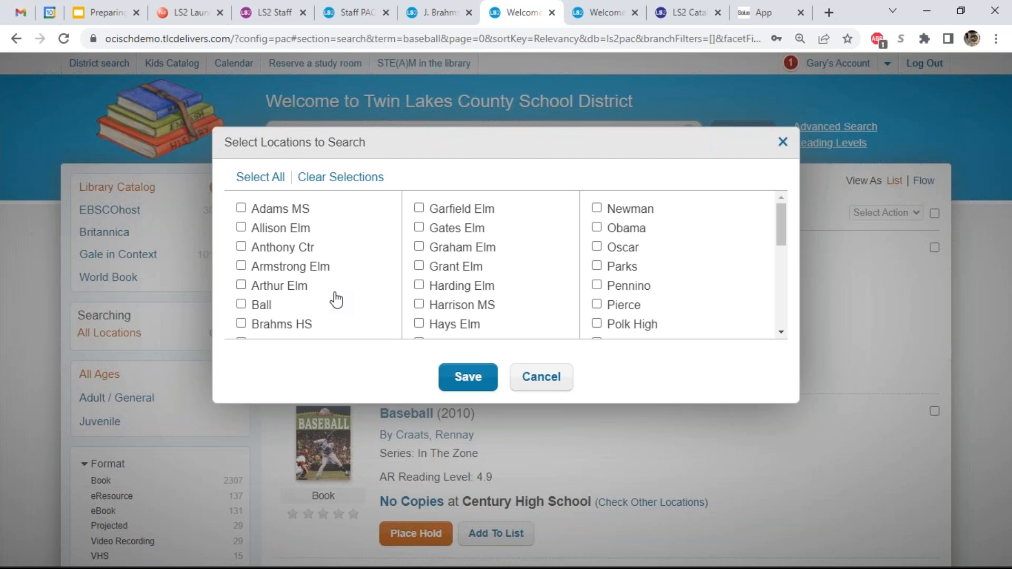
- Limit the search locations to Stuyvesant High and save, leaving 129 results
scroll(356, 291, down, 2)
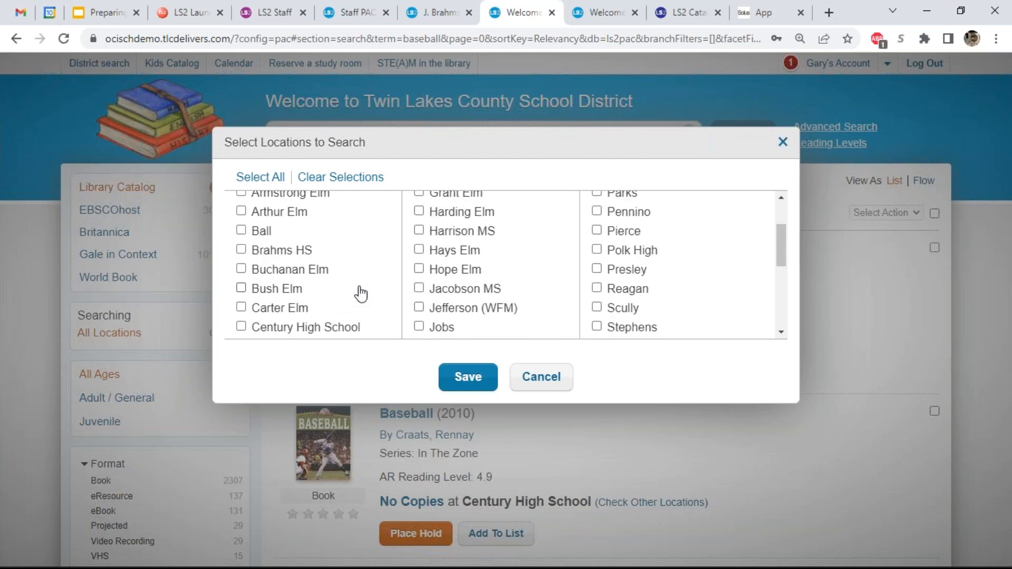
scroll(447, 294, down, 2)
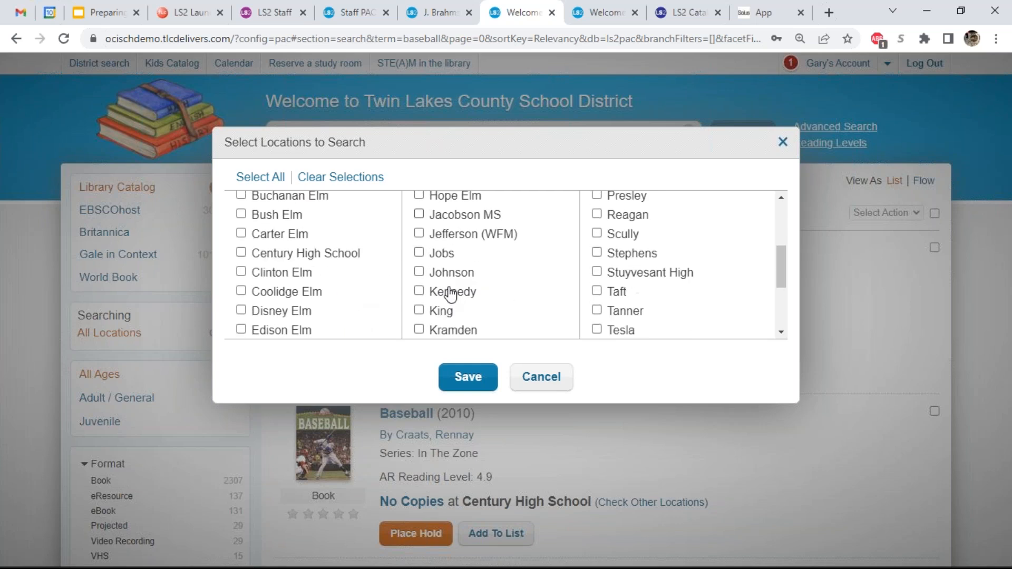
click(597, 272)
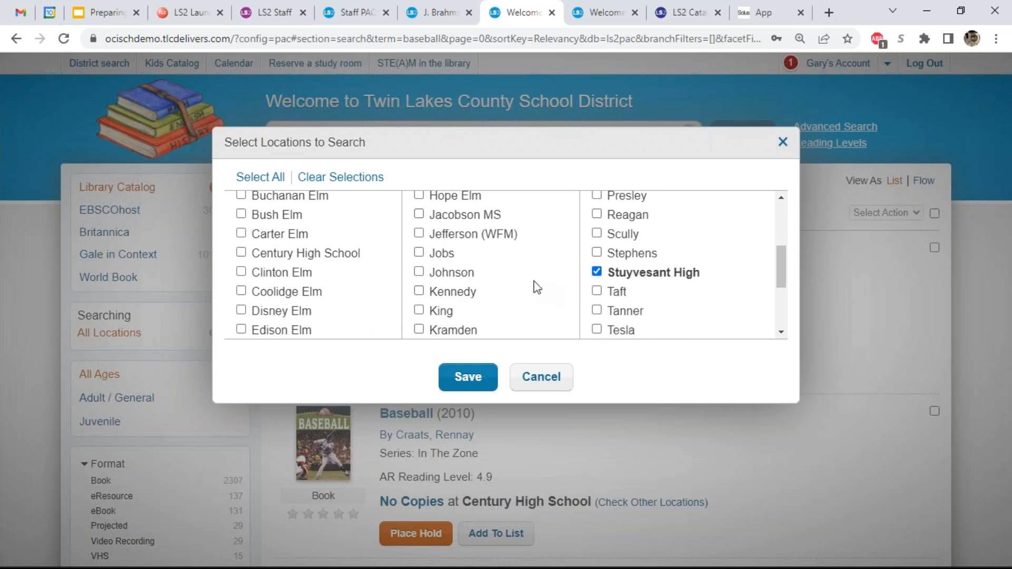
click(481, 378)
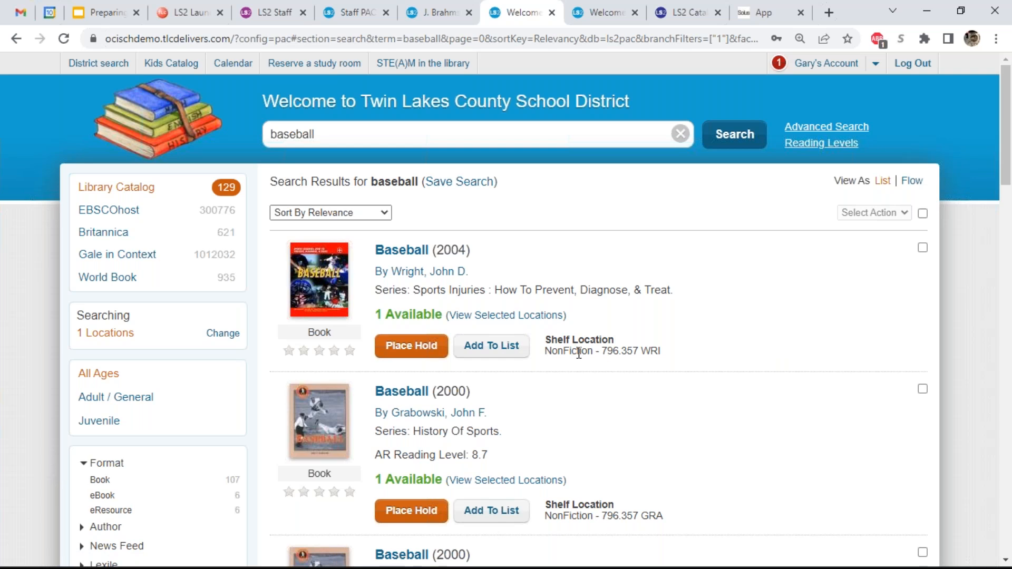
- Search the catalog for 'dracula' (23 results) and open the Check Out and Download dialog for Dracula (2010)
double_click(524, 138)
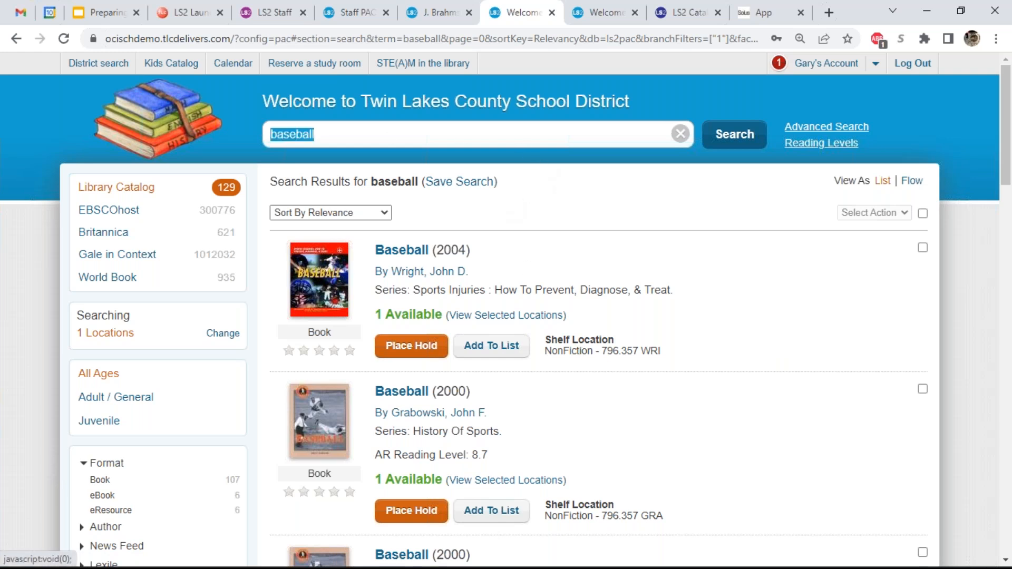
key(BackSpace)
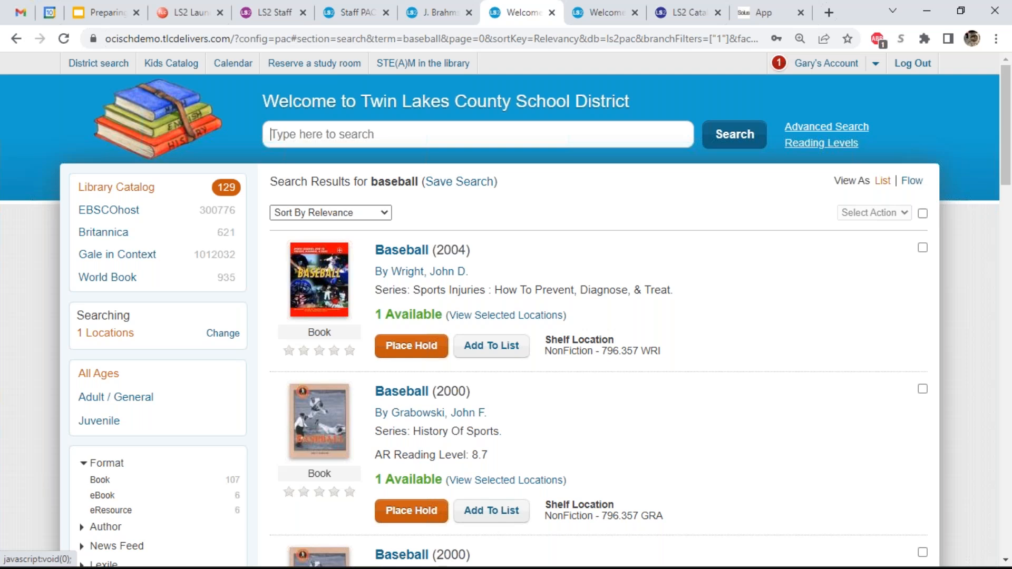
click(161, 144)
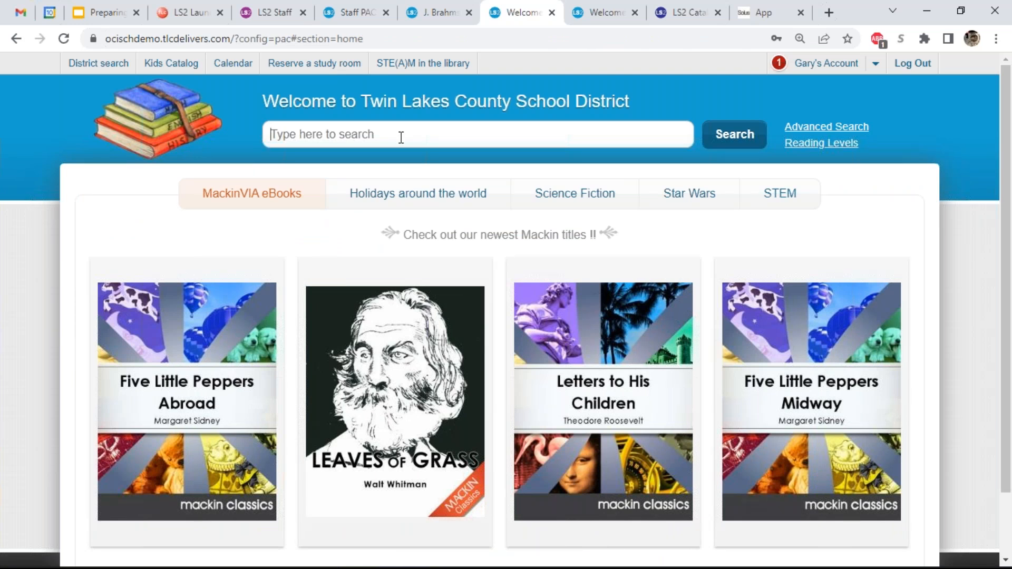
text(dracula)
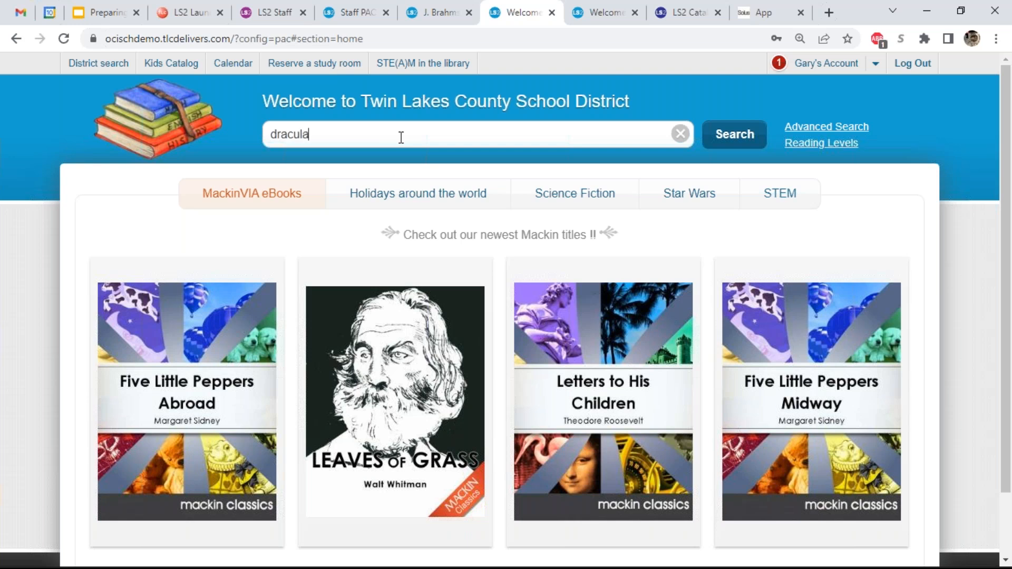
key(Return)
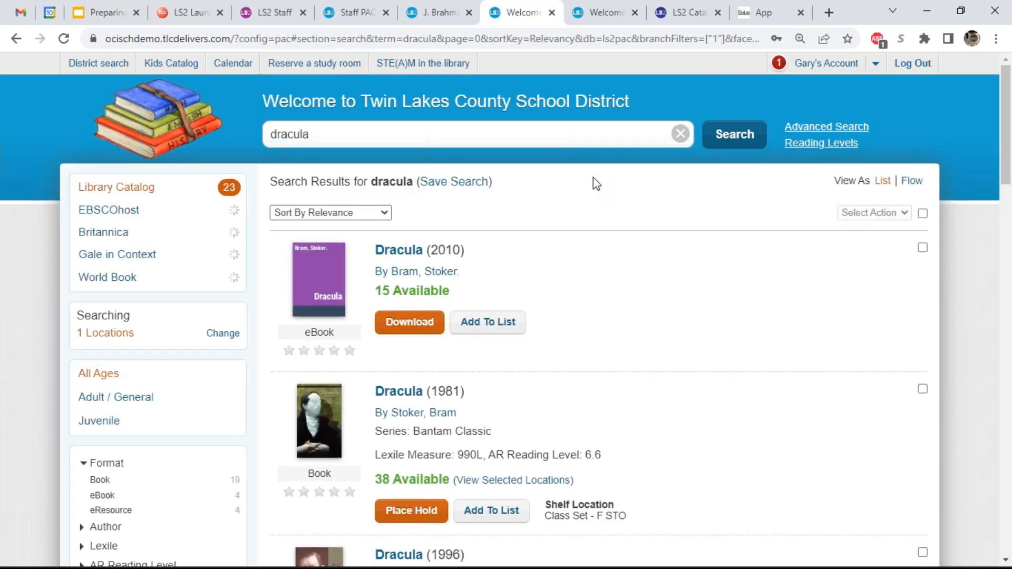
click(433, 323)
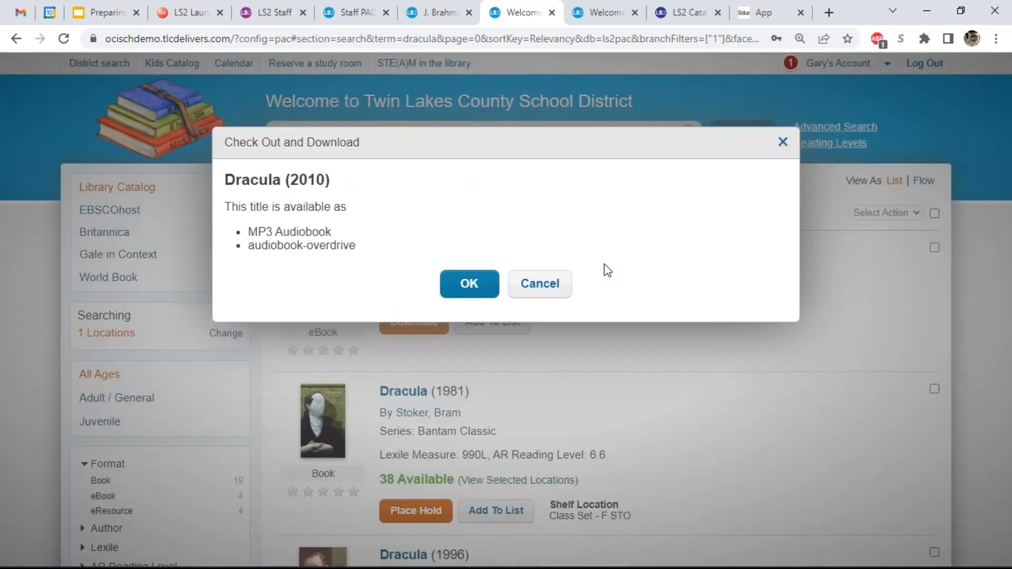
click(469, 283)
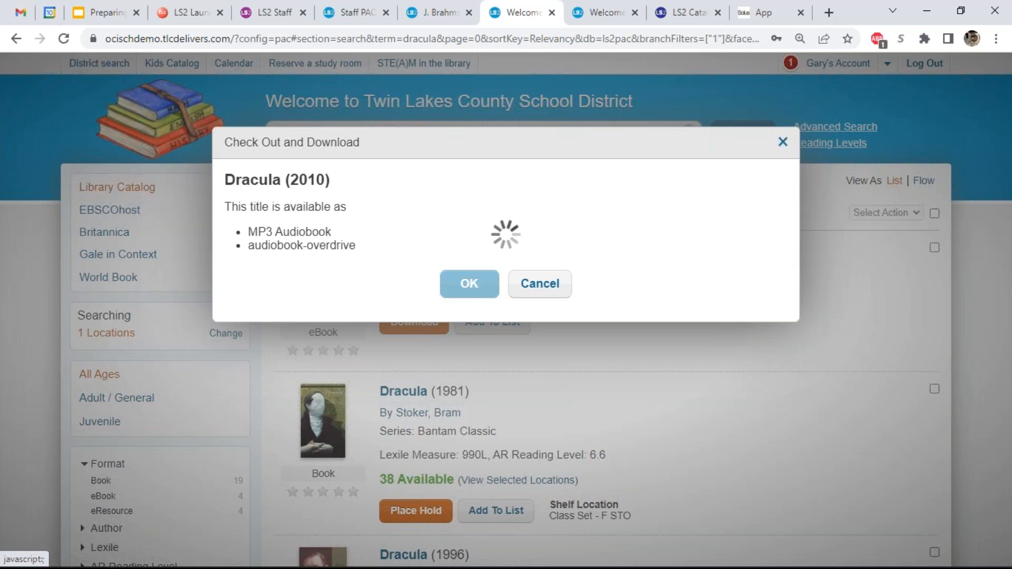